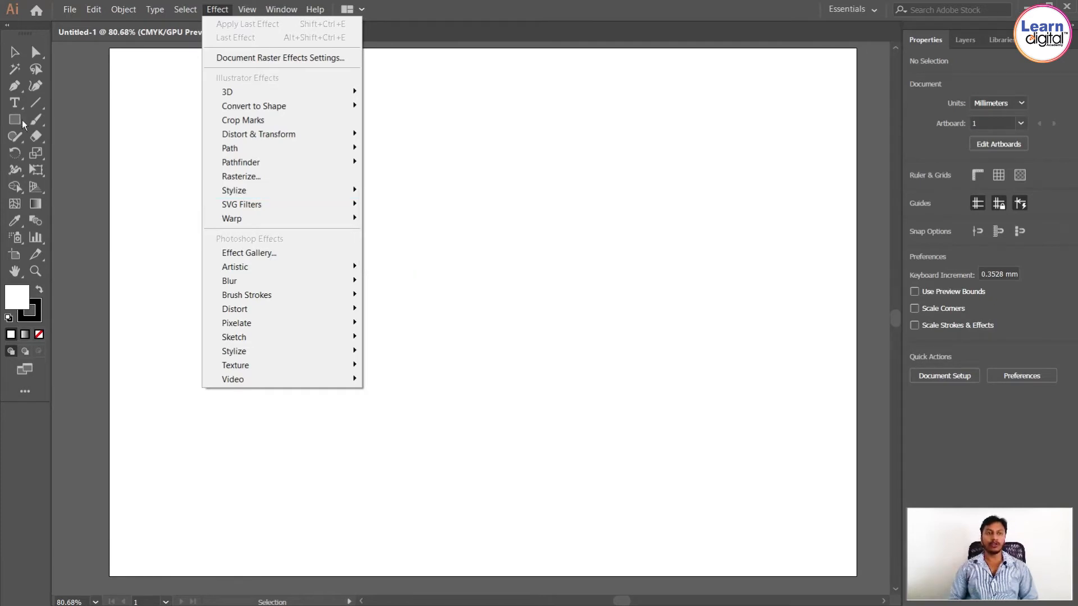
Step: Draw a circle about 59 mm in diameter near the middle of the artboard and fill it with a green swatch
left_click_drag(23, 124, 91, 160)
left_click_drag(377, 199, 525, 347)
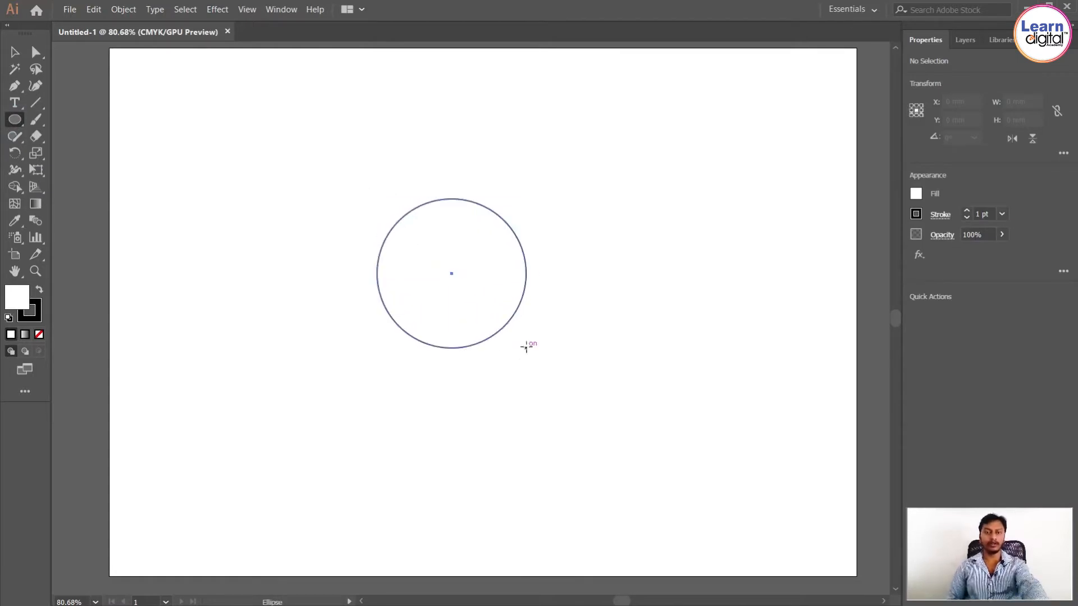
left_click(39, 289)
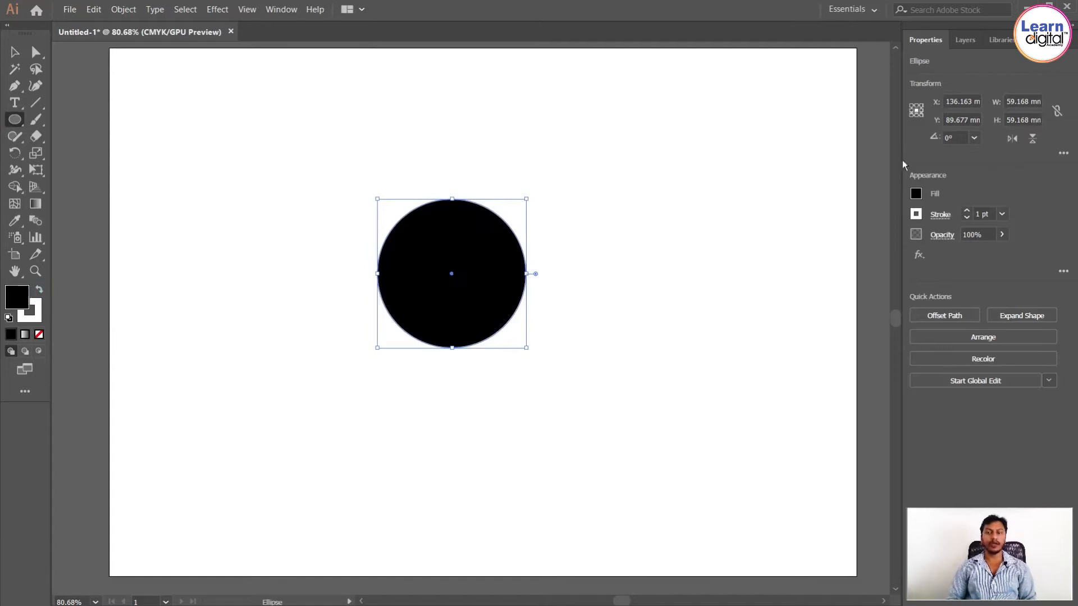
left_click(825, 251)
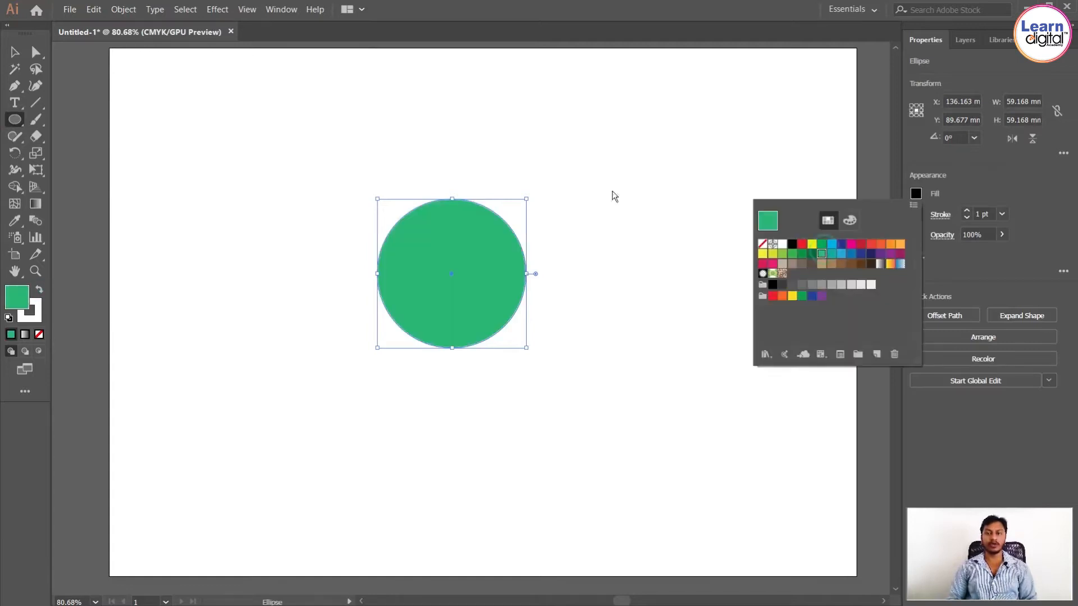
left_click(15, 52)
left_click(193, 178)
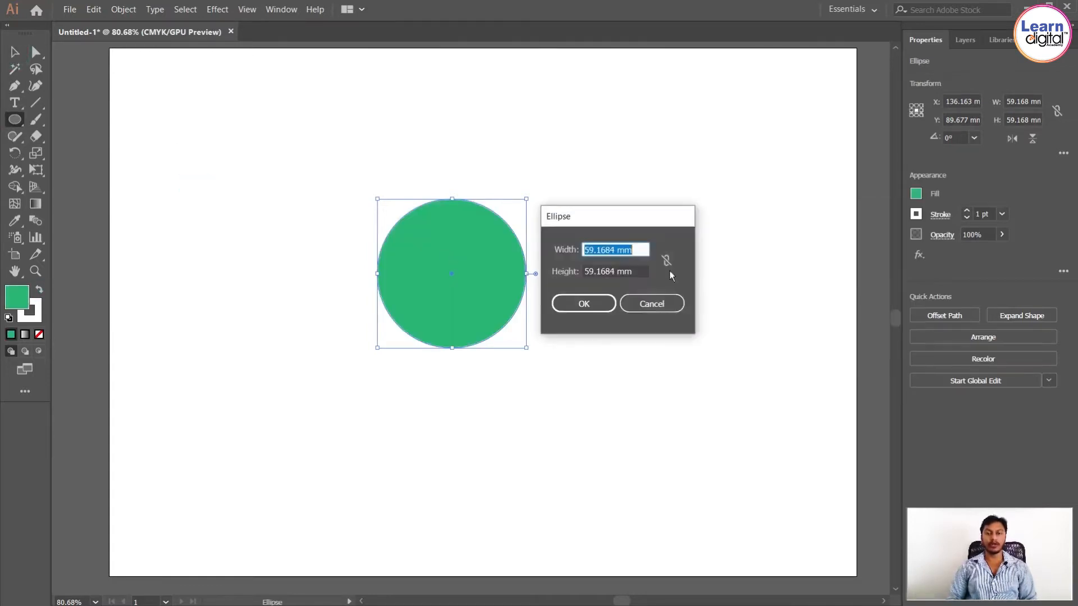
left_click(646, 303)
left_click(14, 52)
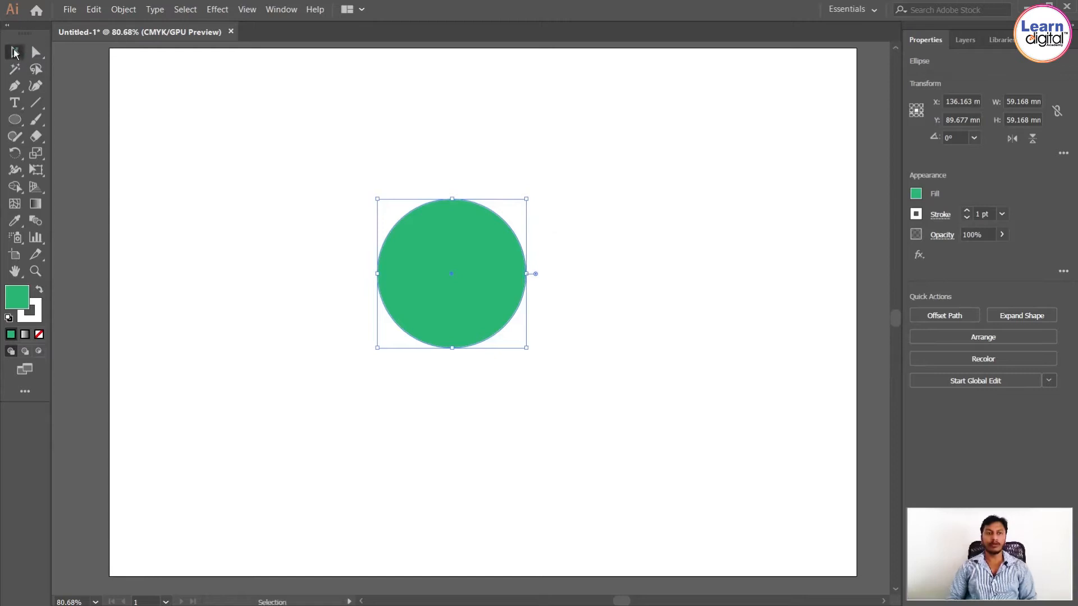
Step: Start a Drop Shadow effect on the green circle in Multiply mode and turn on its preview
left_click(217, 9)
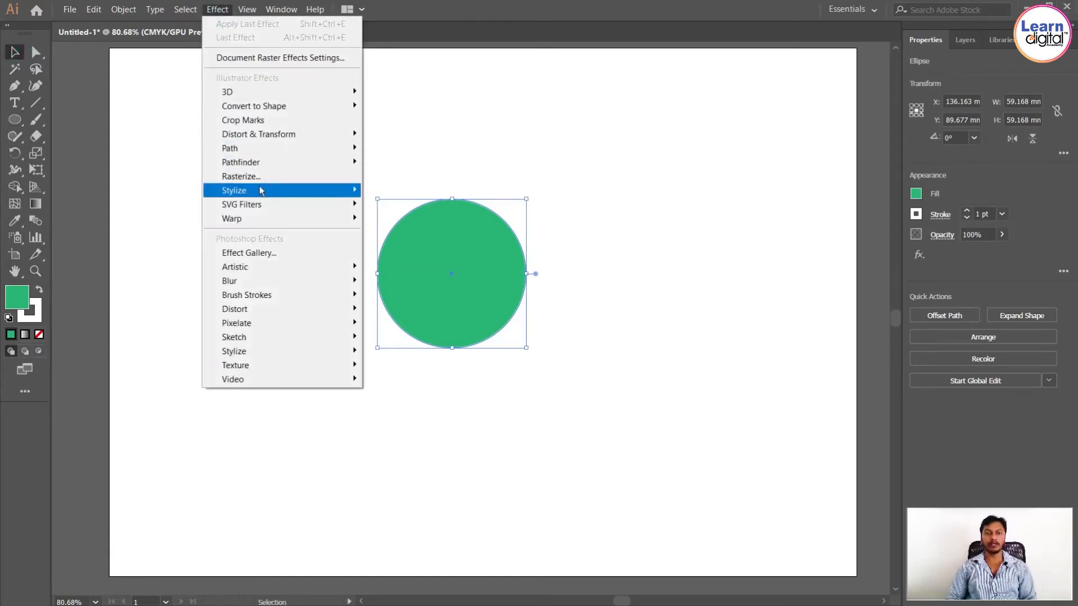
mouse_move(258, 190)
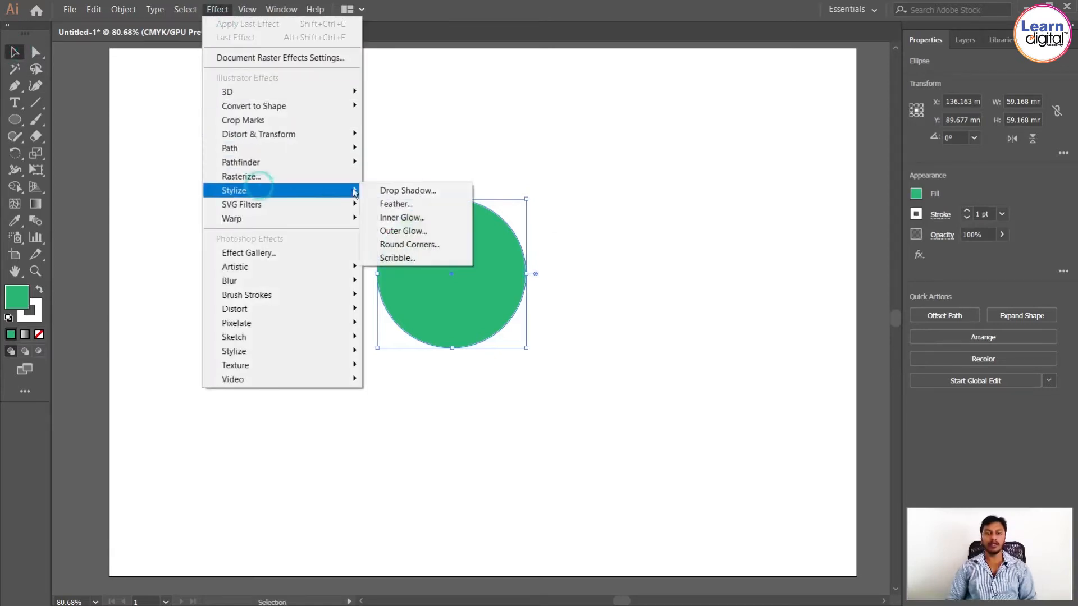
left_click(404, 190)
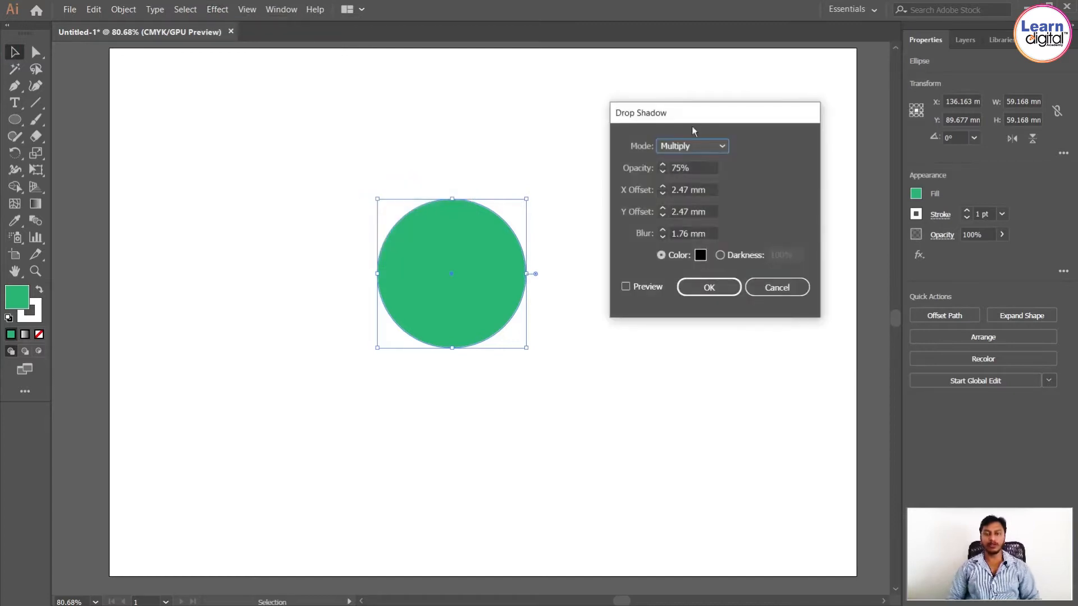
left_click_drag(697, 117, 704, 140)
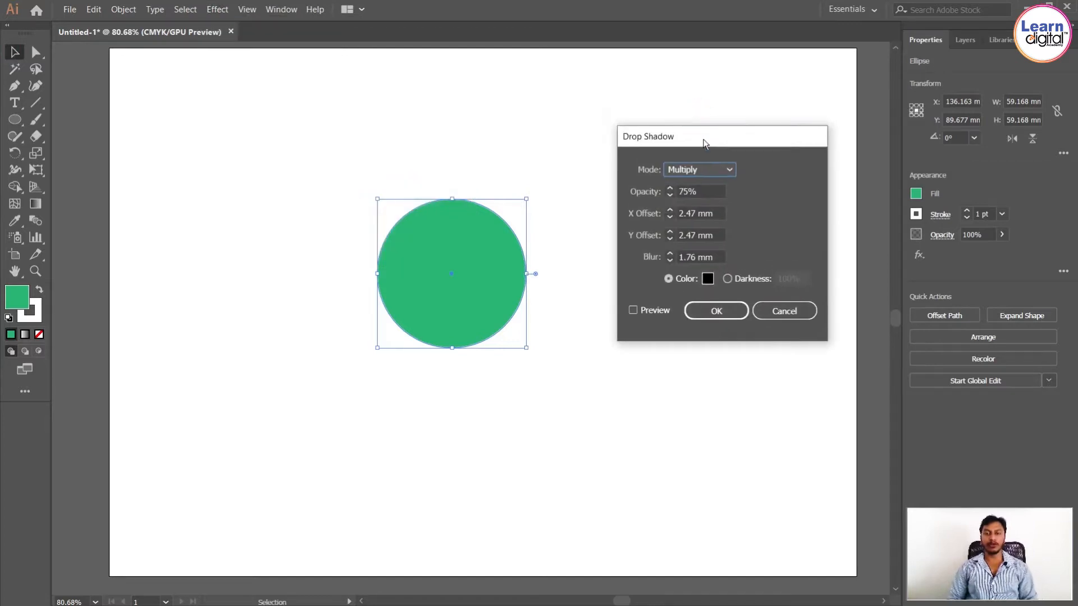
left_click(635, 311)
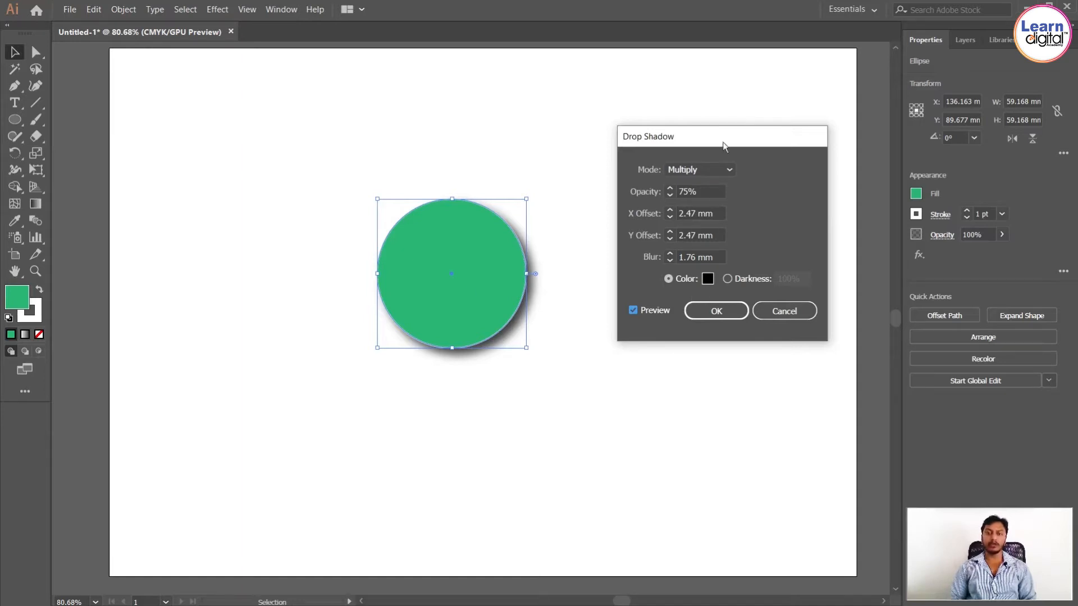
left_click_drag(723, 141, 718, 169)
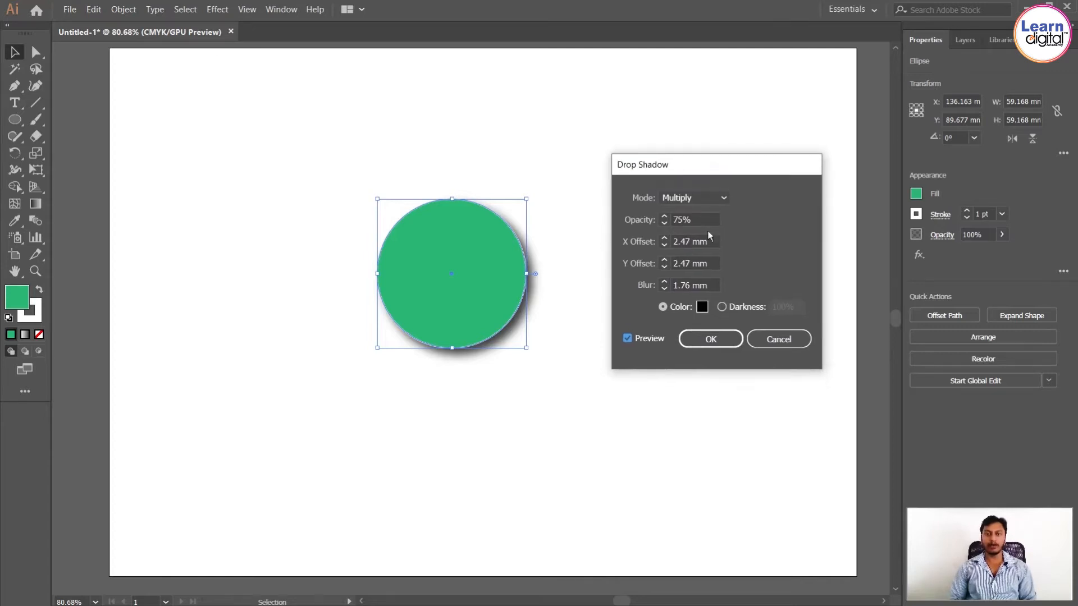
Step: Try 6 mm drop shadow offsets and reduce both the X and Y offset to 5 mm
left_click(665, 241)
type("6")
left_click(664, 264)
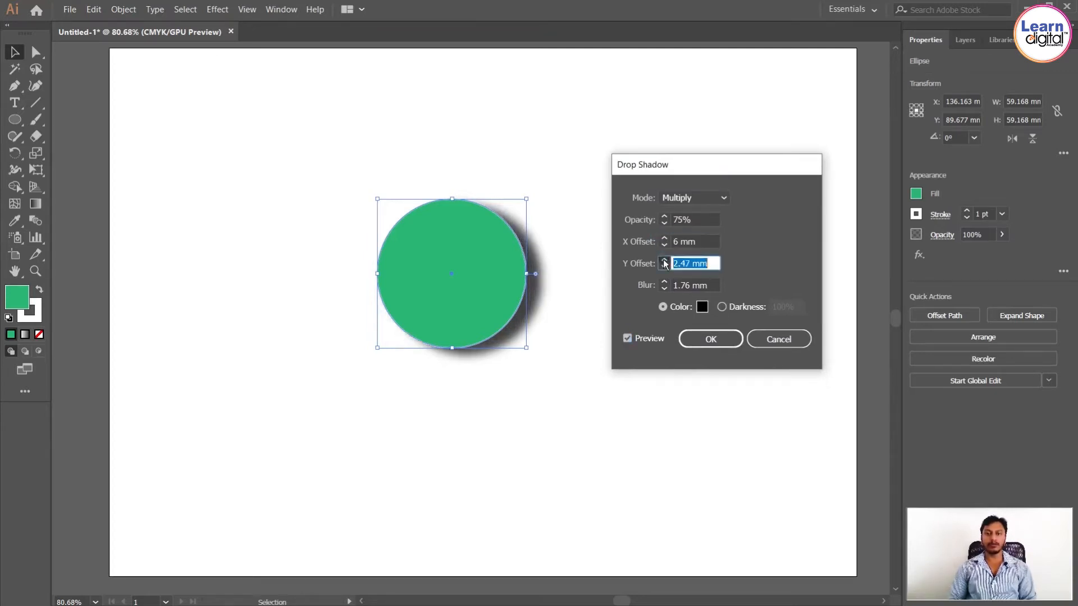
type("6")
left_click(664, 263)
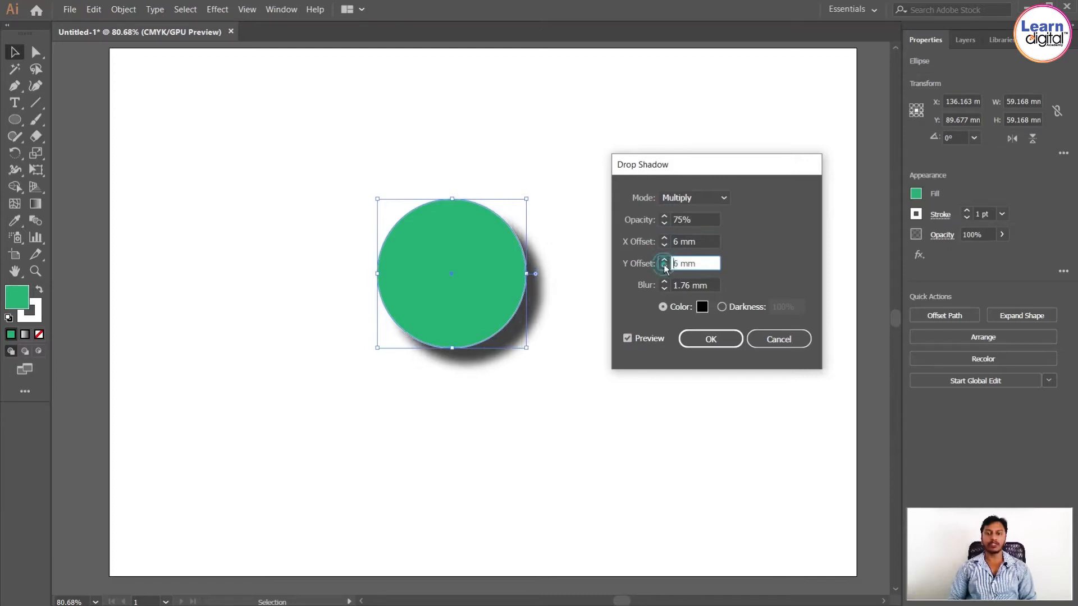
left_click(664, 266)
left_click(664, 245)
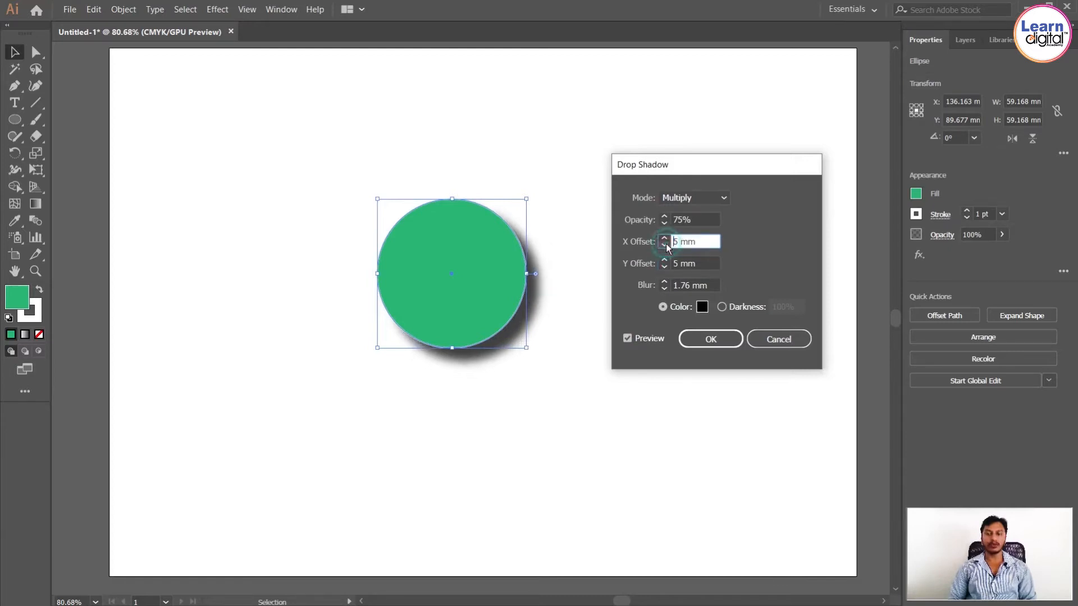
Step: Compare drop shadow blur values between 1 mm and 8 mm, ending at 5 mm
left_click(665, 284)
type("5")
left_click(665, 284)
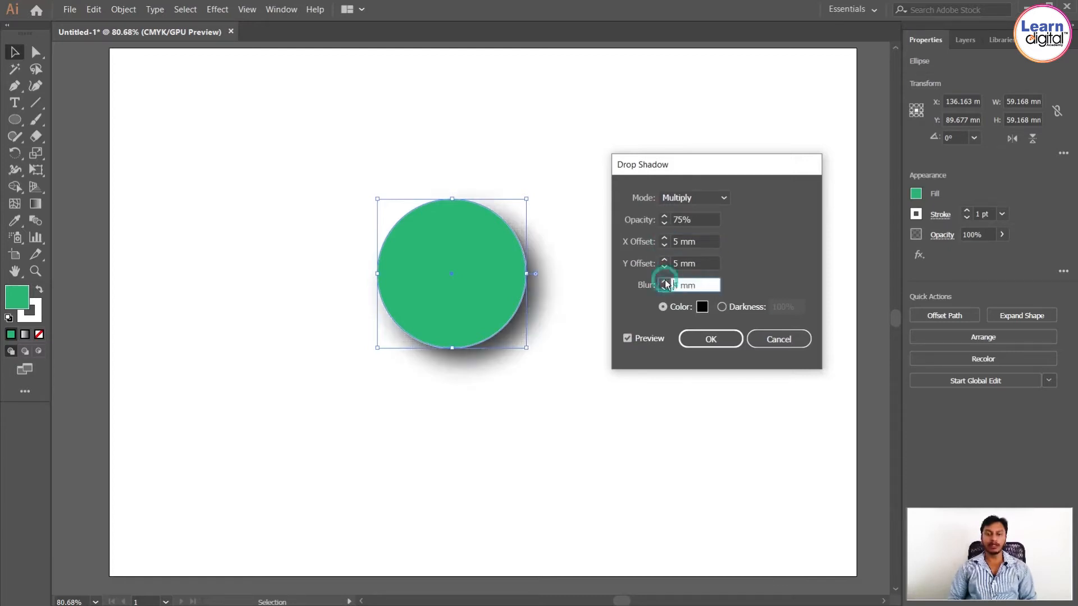
left_click(664, 281)
left_click(664, 282)
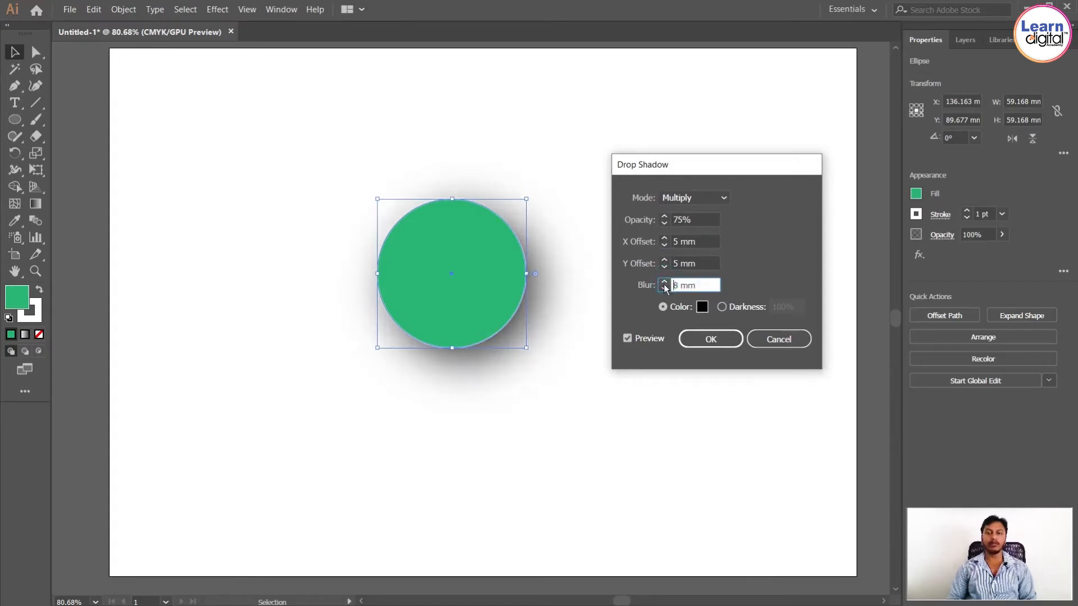
left_click(663, 288)
left_click(664, 288)
left_click(663, 289)
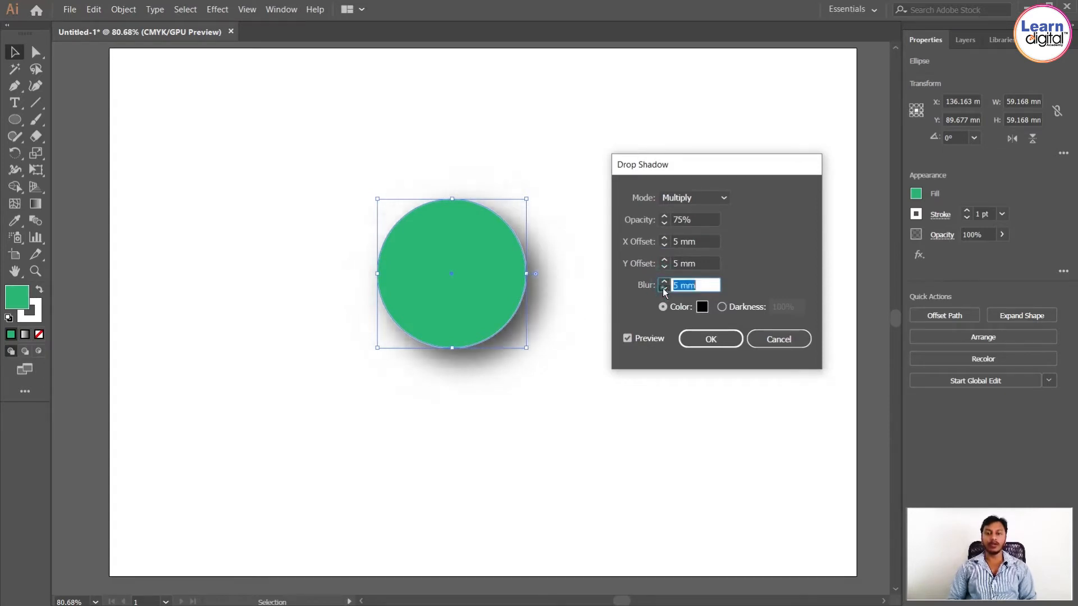
left_click(664, 288)
left_click(663, 288)
left_click(663, 288)
left_click(663, 288)
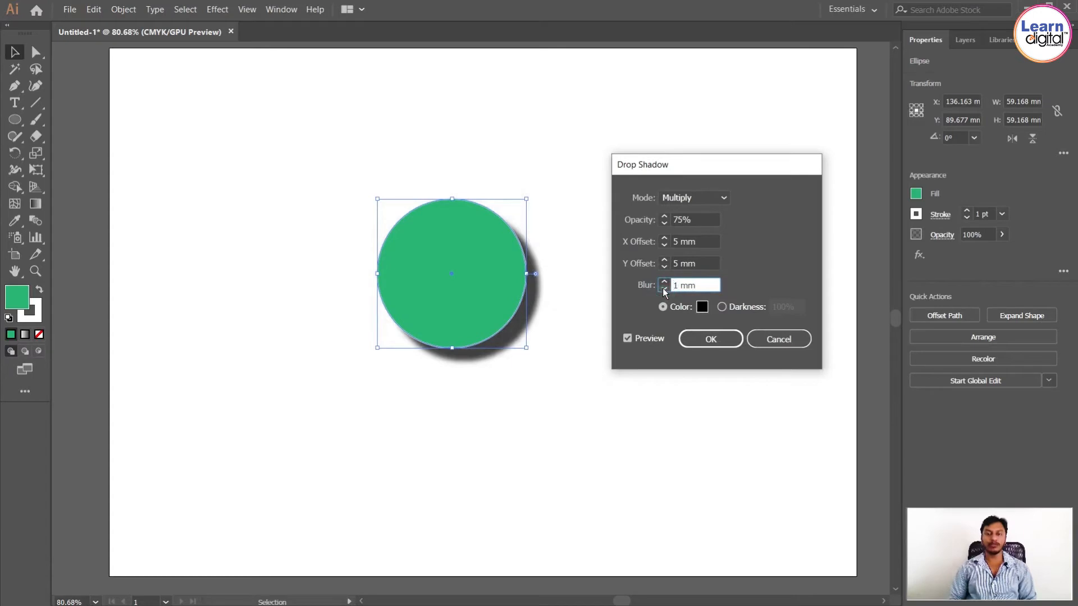
left_click(664, 282)
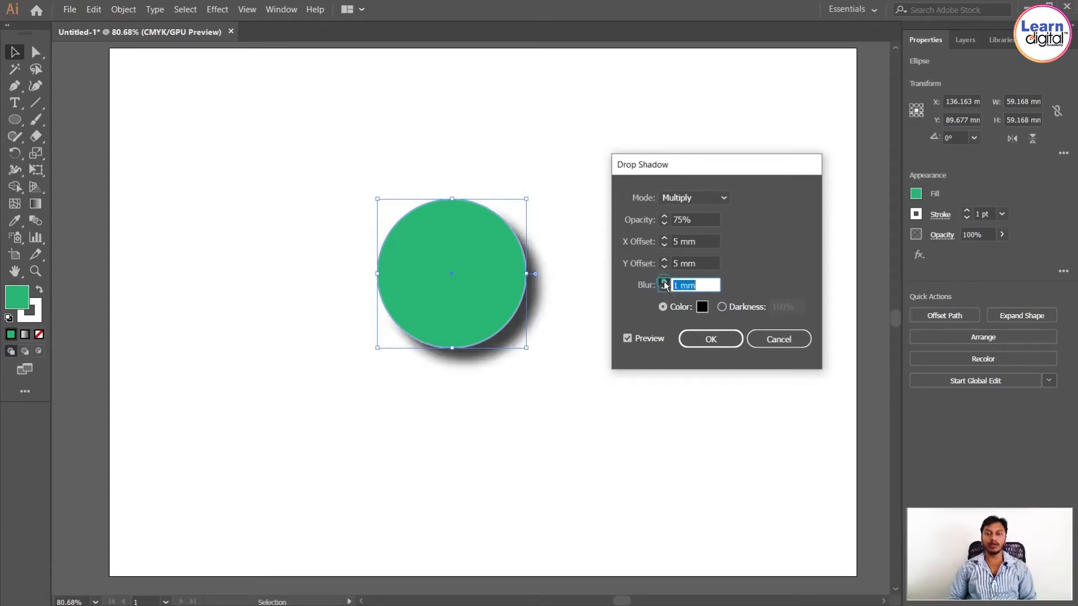
left_click(664, 282)
left_click(664, 282)
left_click(664, 282)
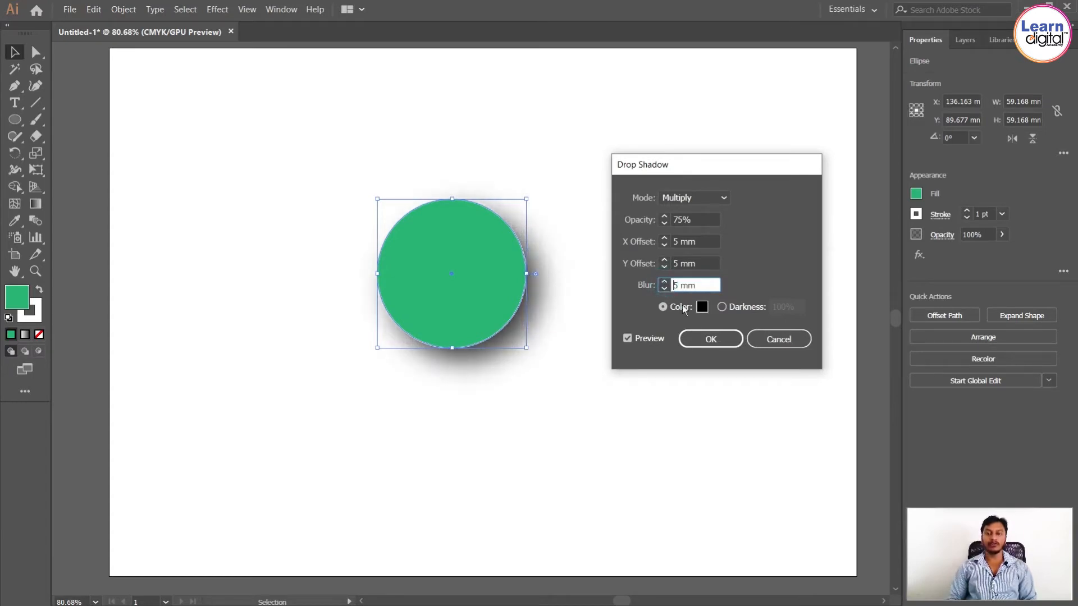
Step: Try the dark grey shadow color 383636 and cancel the Drop Shadow effect
left_click(701, 309)
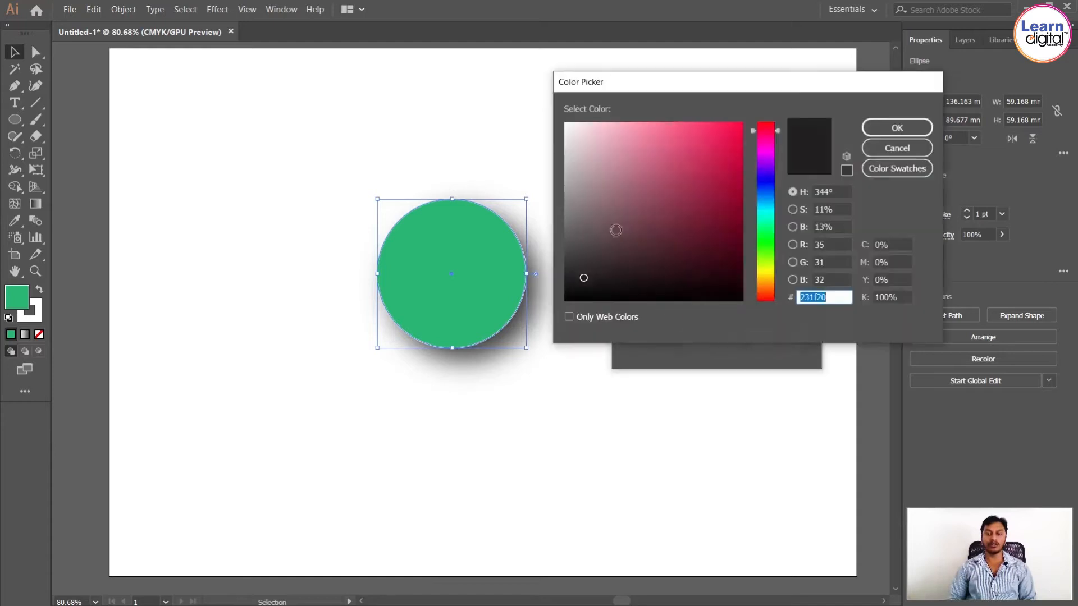
left_click_drag(584, 277, 570, 262)
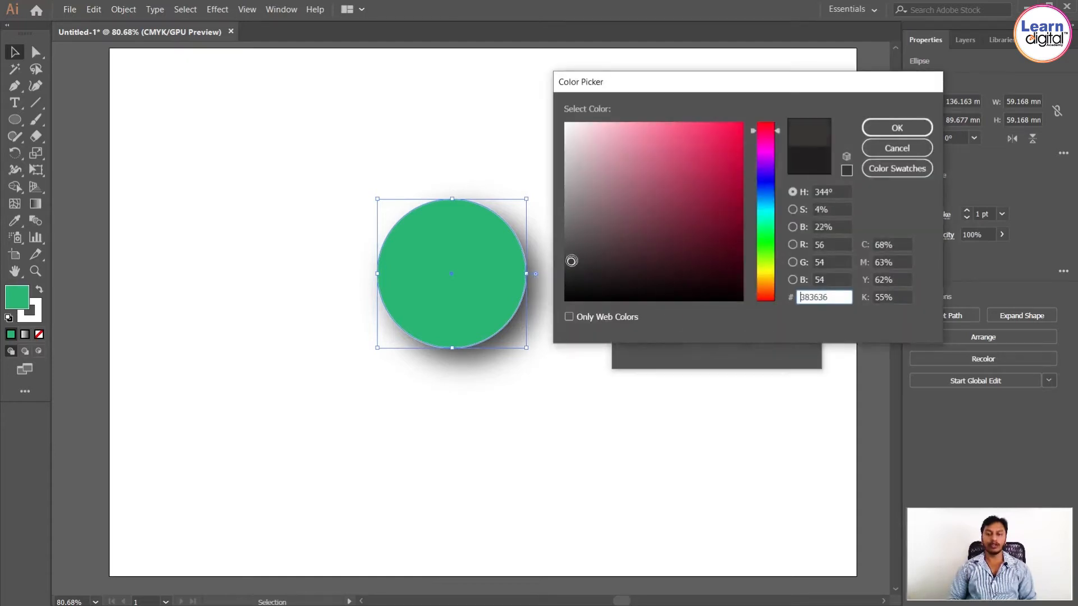
left_click(871, 132)
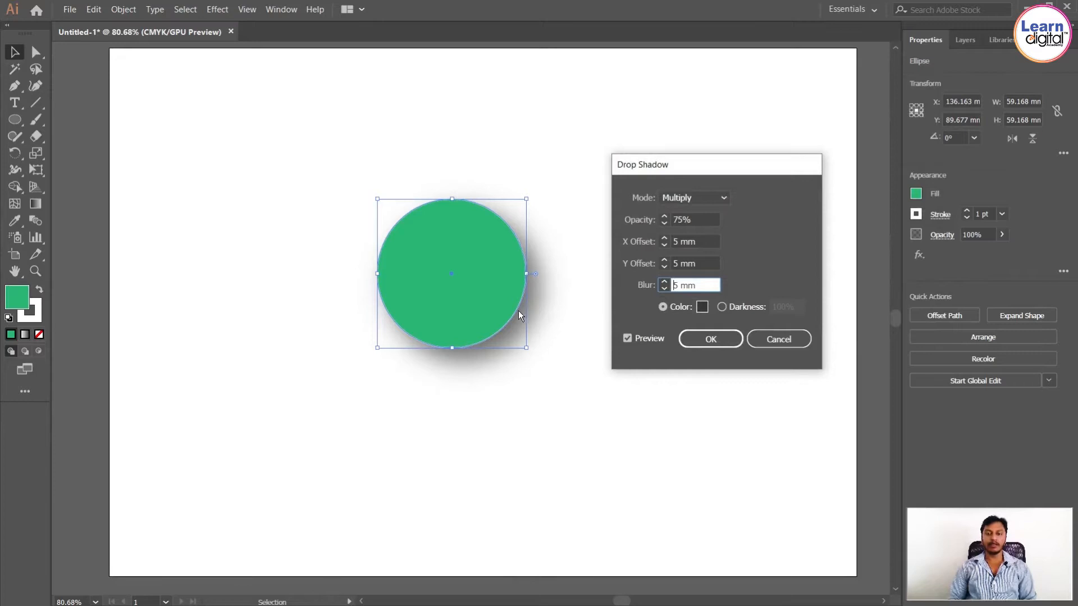
left_click(777, 339)
Step: Move the green circle slightly up and to the right, to about X 144 mm, Y 87 mm
left_click_drag(472, 288, 495, 281)
Step: Apply a Feather effect with a 10 mm radius to the green circle, previewing it, and deselect the circle
left_click(217, 9)
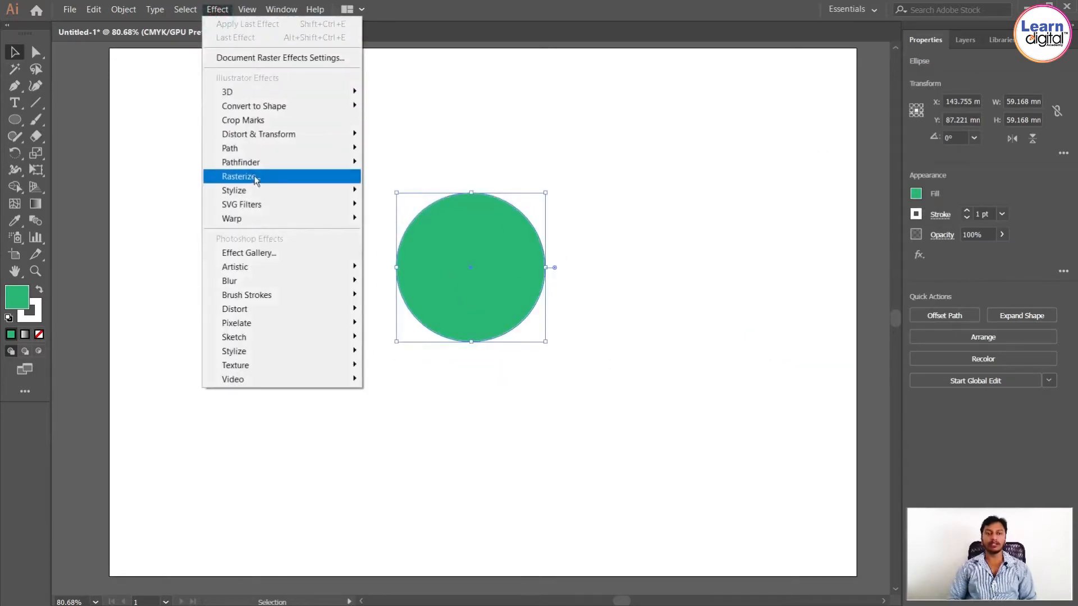
mouse_move(273, 192)
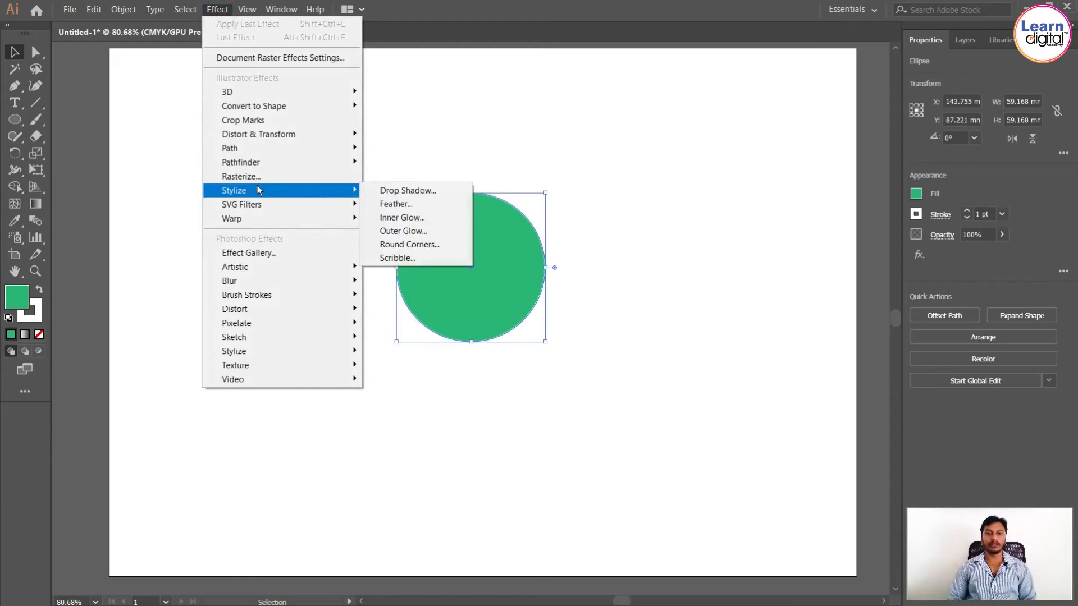
left_click(391, 204)
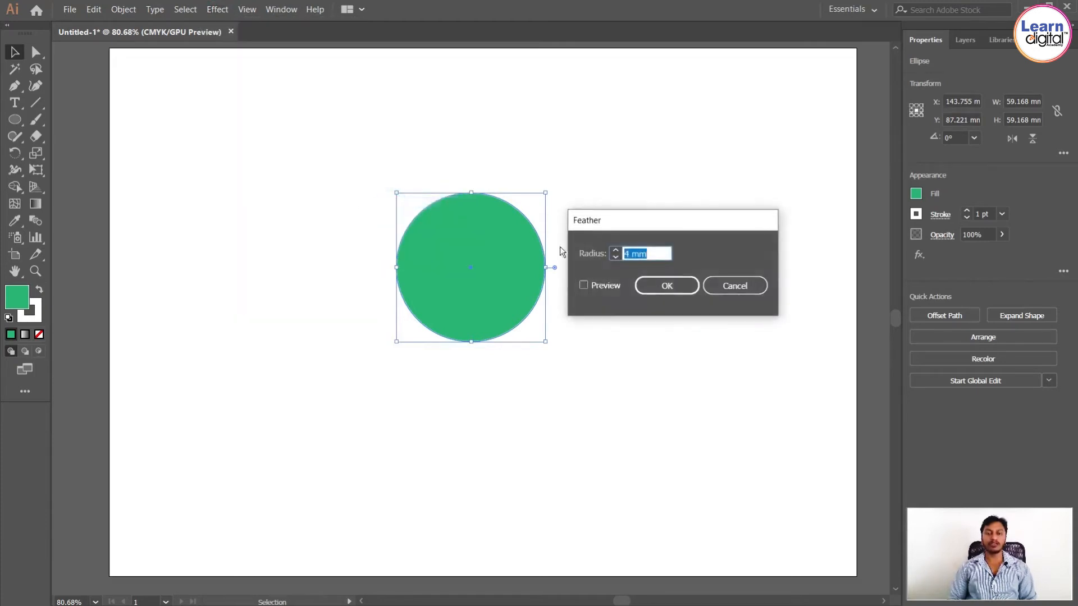
left_click(595, 285)
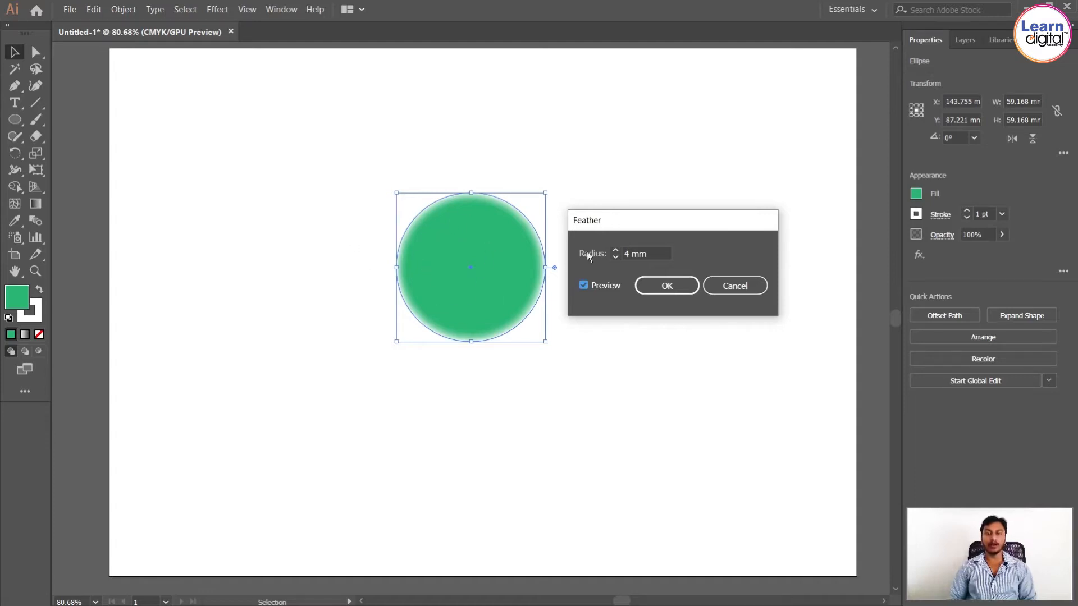
left_click(616, 251)
left_click(615, 250)
left_click(616, 251)
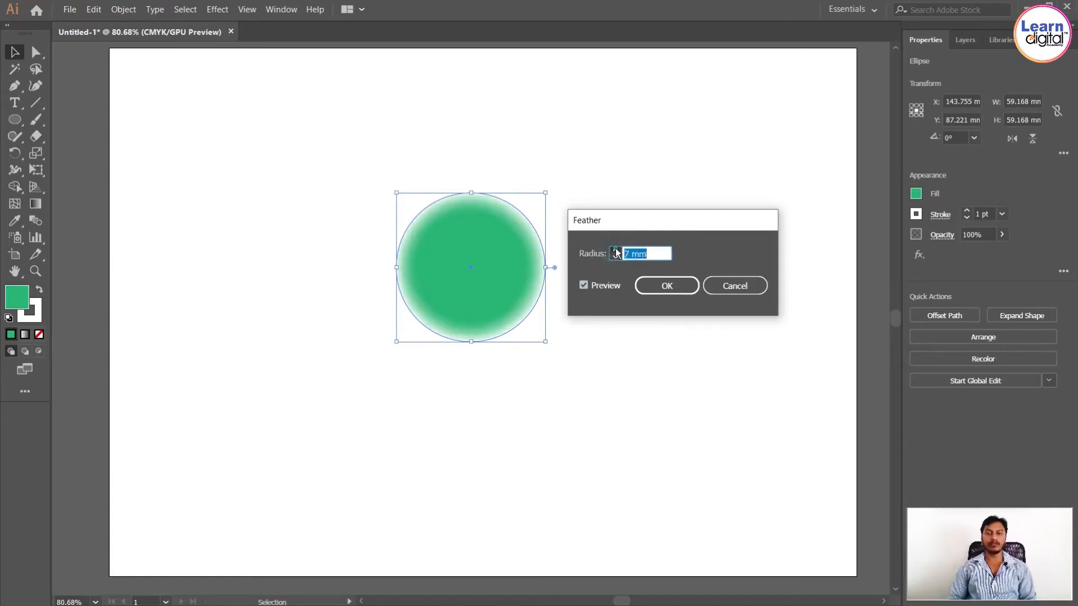
left_click(615, 250)
left_click(615, 251)
left_click(615, 251)
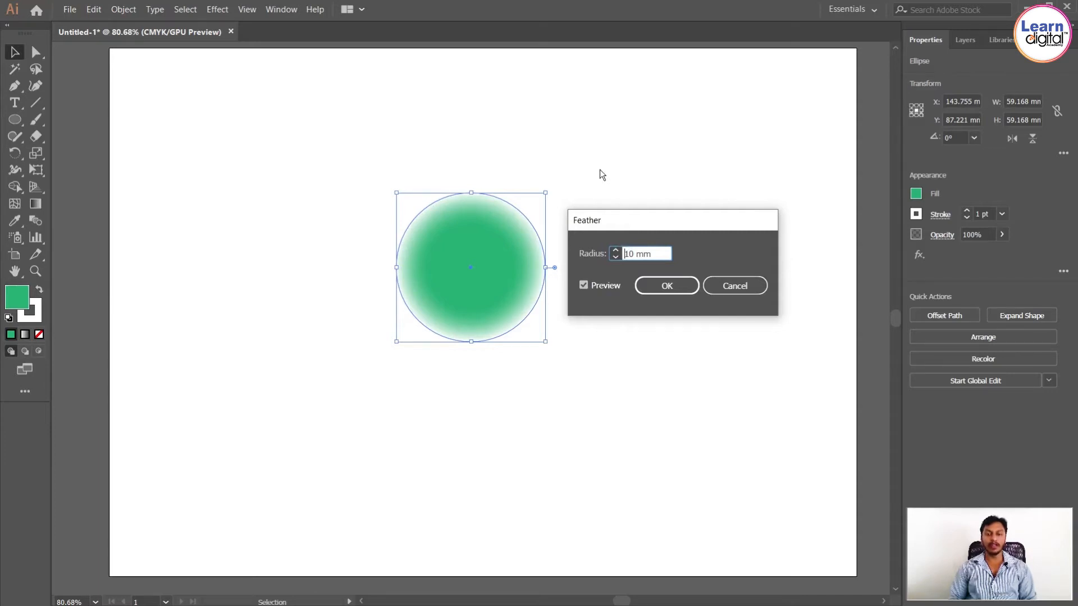
left_click(666, 285)
left_click(666, 368)
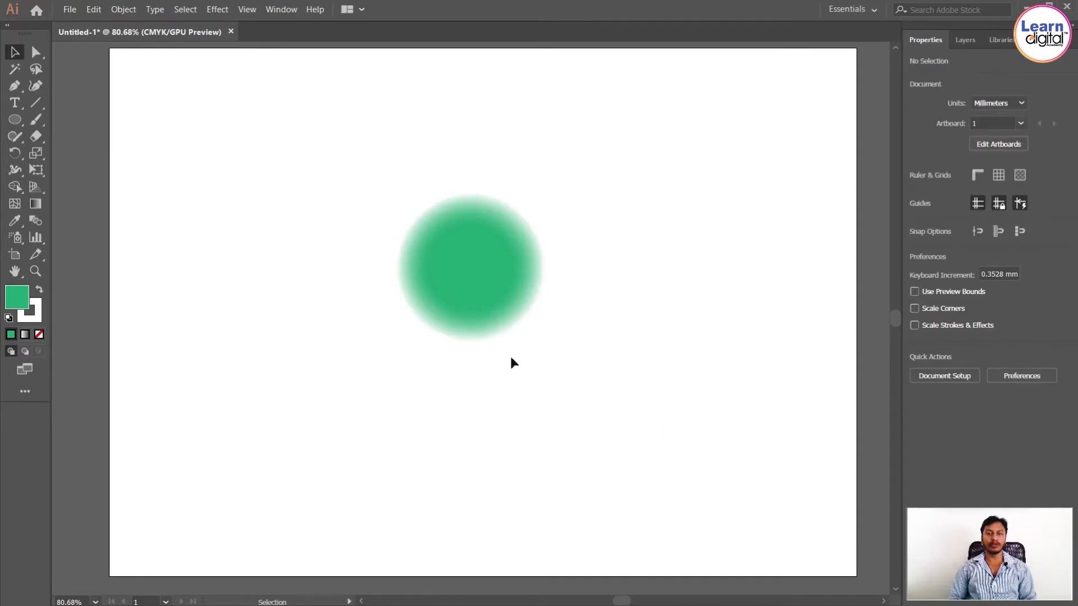
Step: Remove the Feather effect from the green circle
left_click(519, 254)
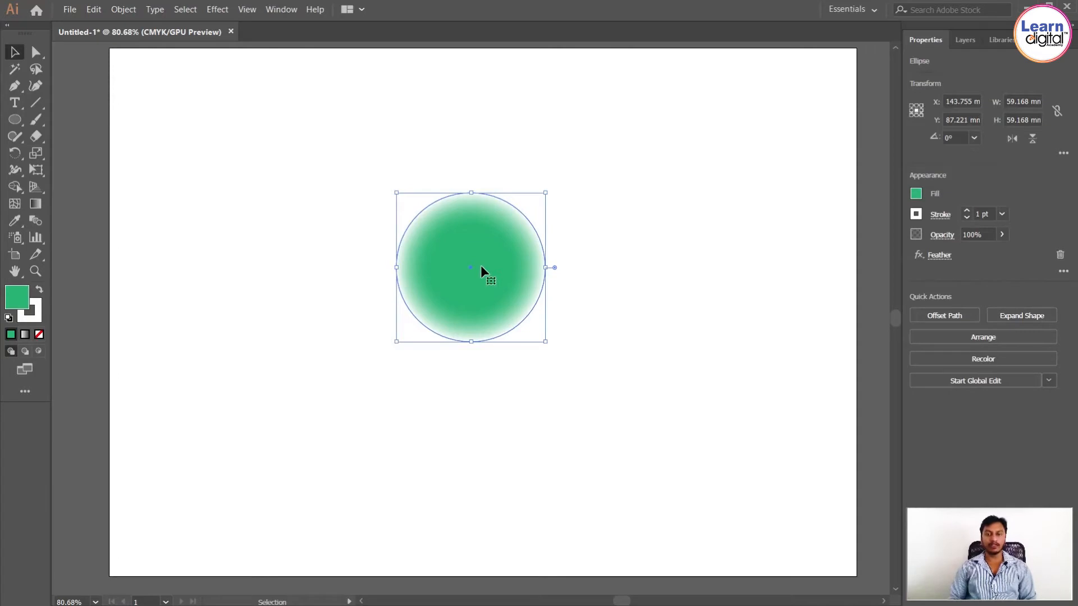
left_click(1060, 255)
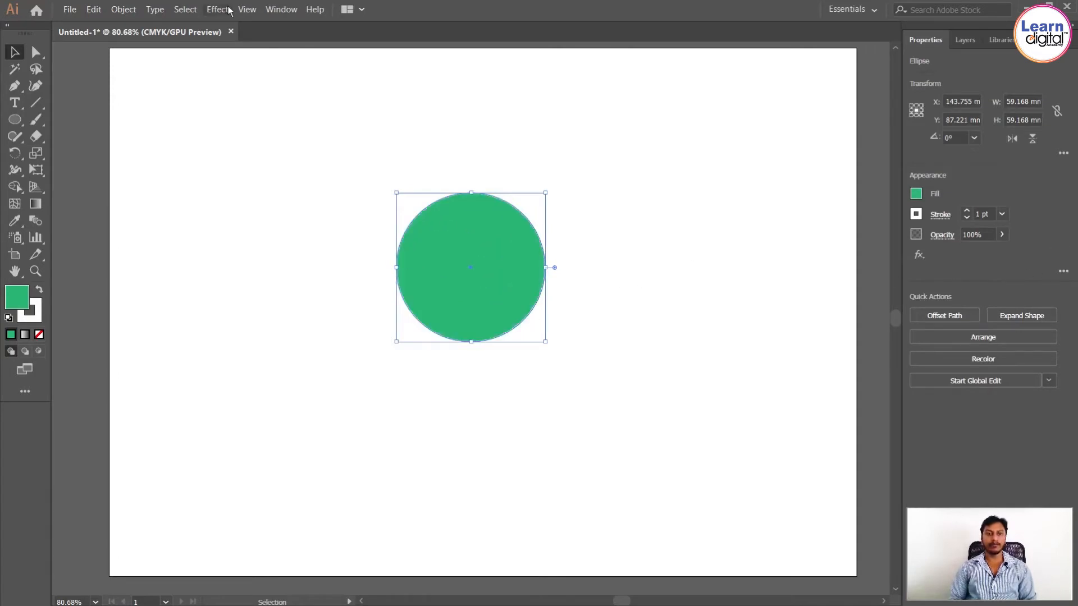
Step: Preview a Stylize Inner Glow effect on the green circle, cancel it and deselect the circle
left_click(217, 9)
mouse_move(283, 191)
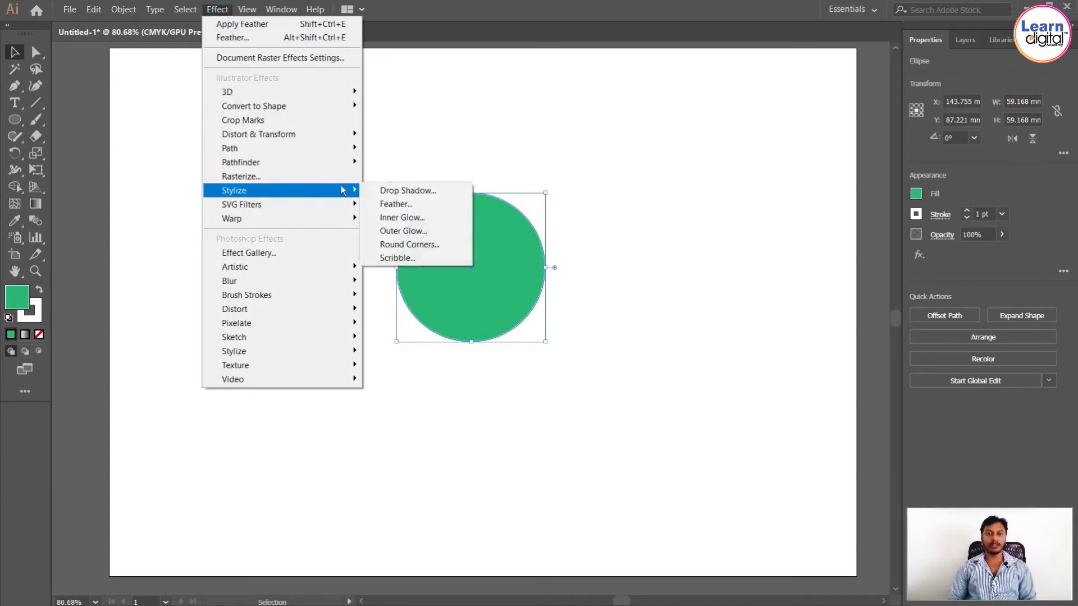
left_click(406, 215)
left_click(820, 260)
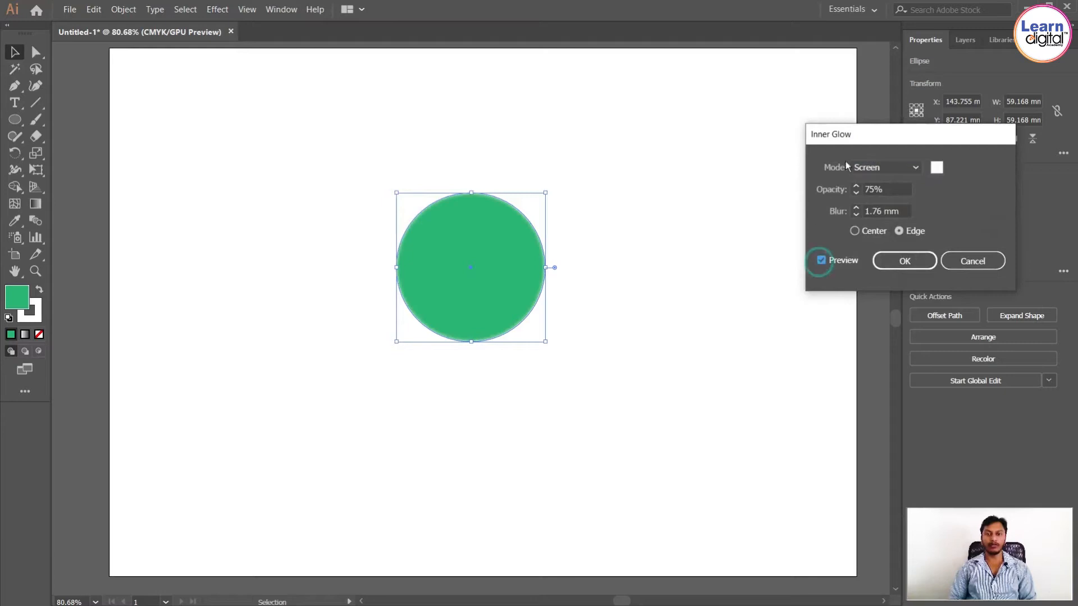
left_click_drag(859, 139, 729, 178)
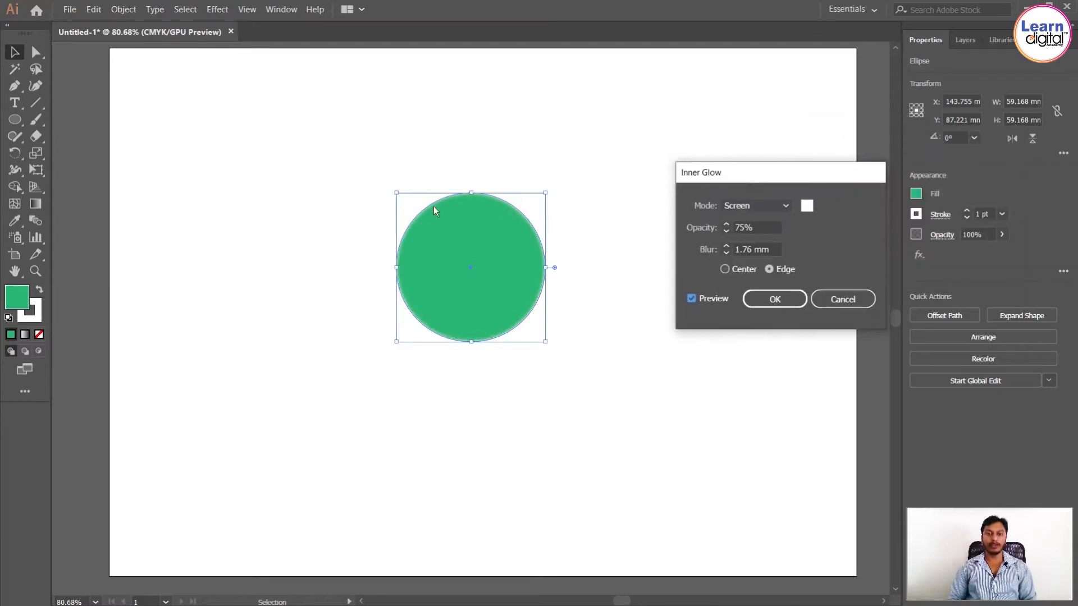
left_click(833, 304)
left_click(634, 395)
Step: Change the green circle's fill to the dark blue swatch, trying purple first
left_click(420, 252)
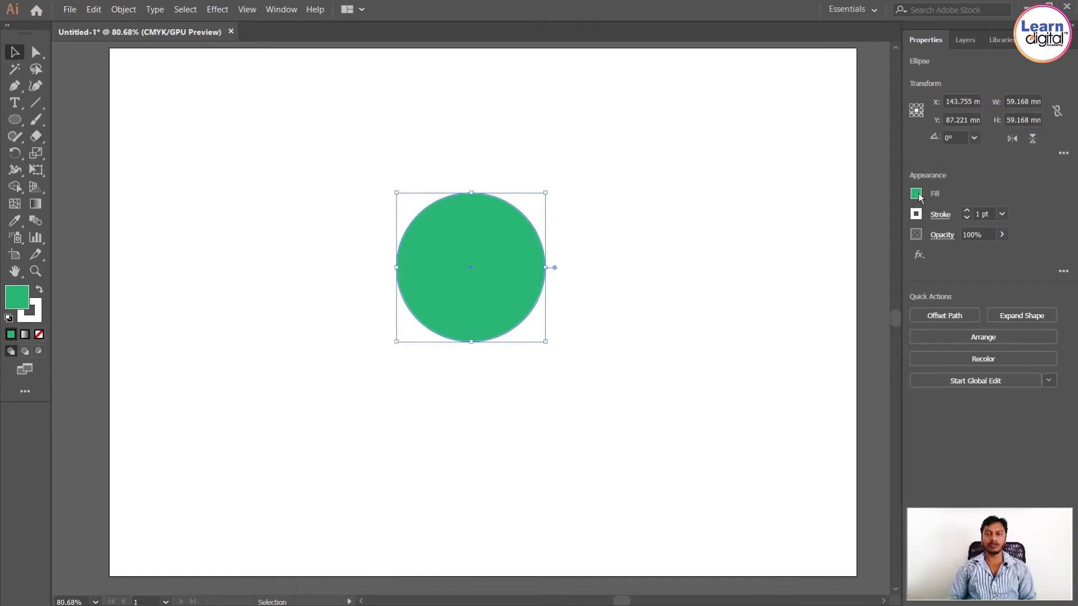
left_click(916, 194)
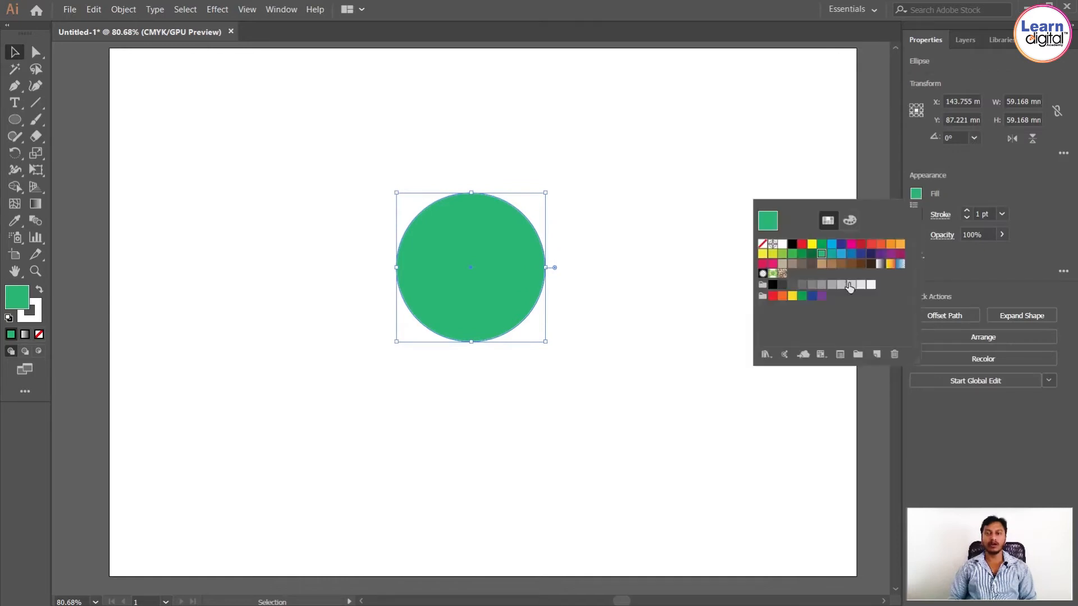
left_click(881, 254)
left_click(870, 254)
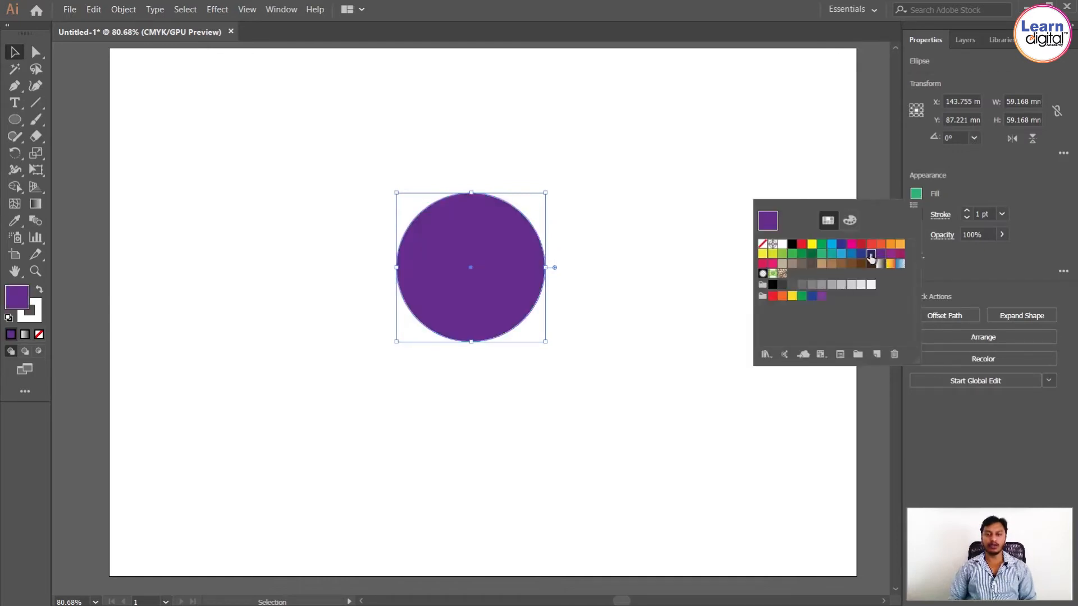
left_click(841, 244)
left_click(602, 318)
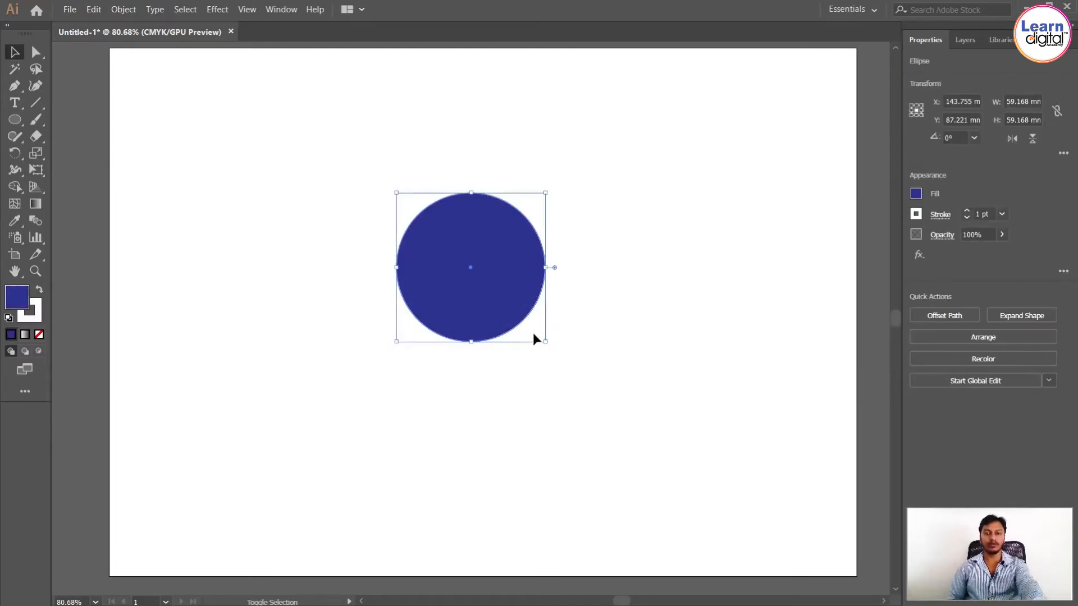
Step: Enlarge the blue circle proportionally to about 116 mm wide and move it to about X 150 mm, Y 104 mm
left_click_drag(544, 341, 616, 414)
left_click_drag(474, 257, 489, 298)
Step: Preview a Stylize Inner Glow effect on the enlarged blue circle and cancel it
left_click(217, 9)
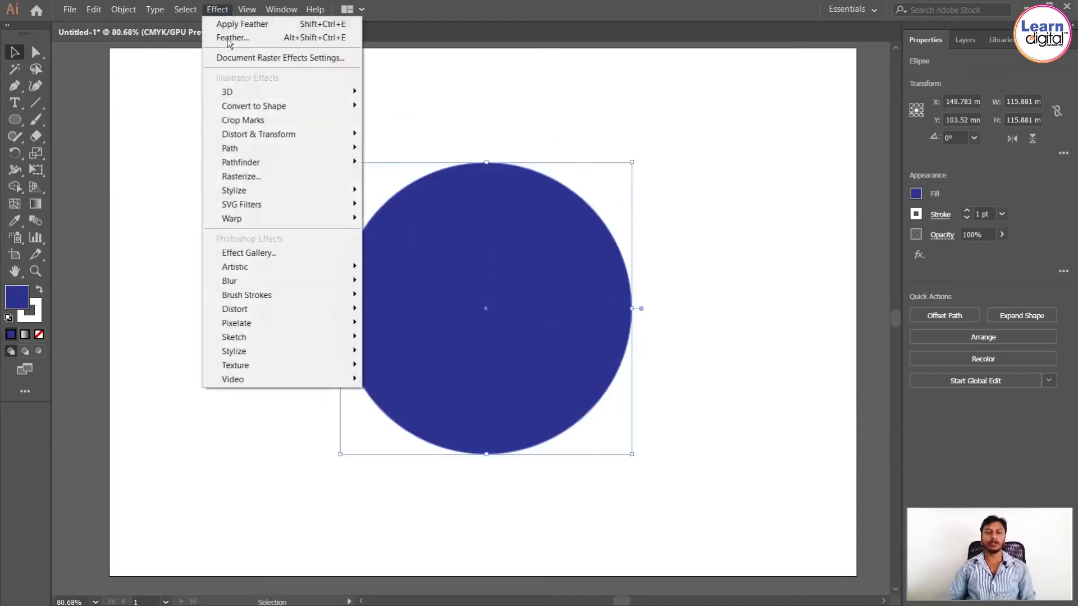
mouse_move(269, 191)
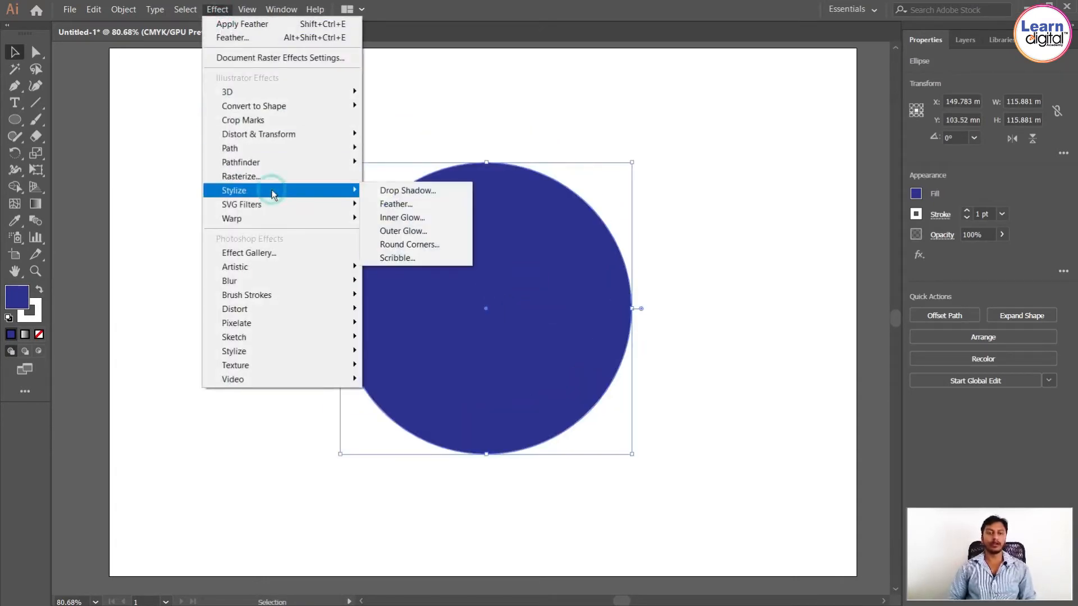
left_click(397, 219)
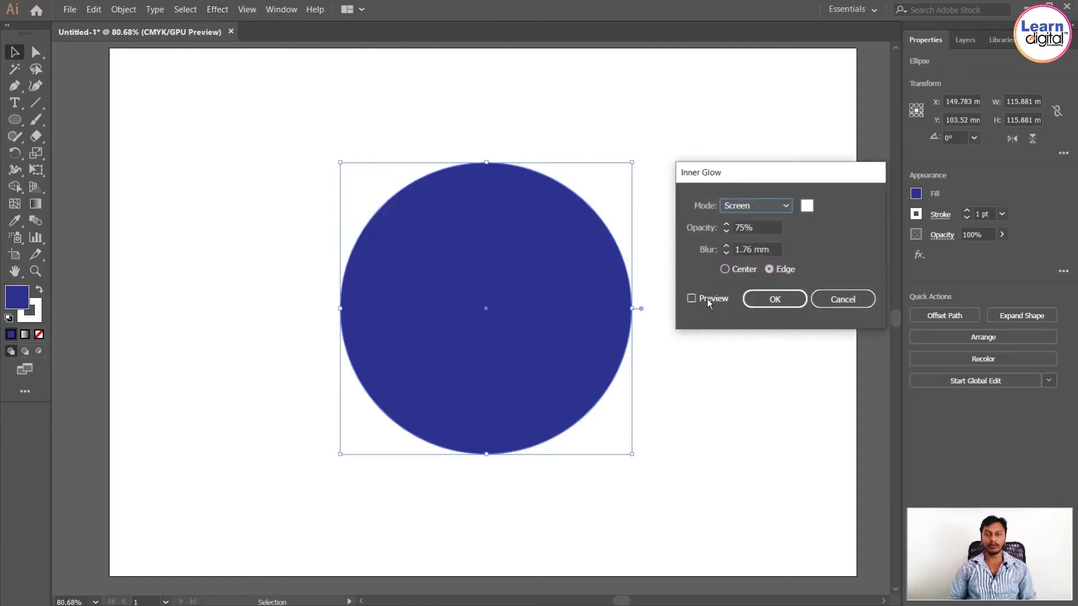
left_click(706, 299)
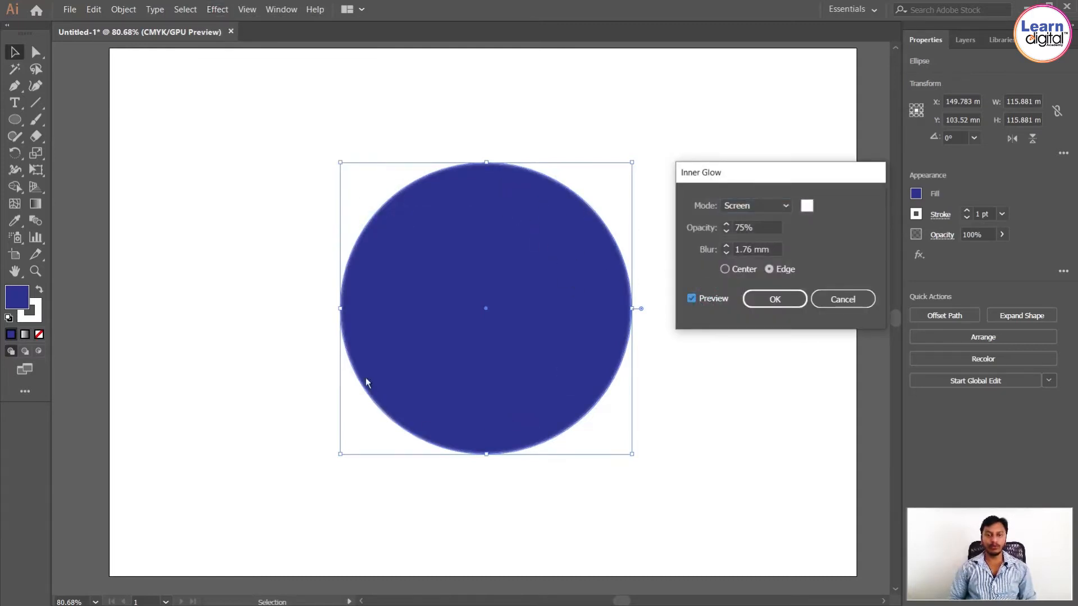
left_click(842, 299)
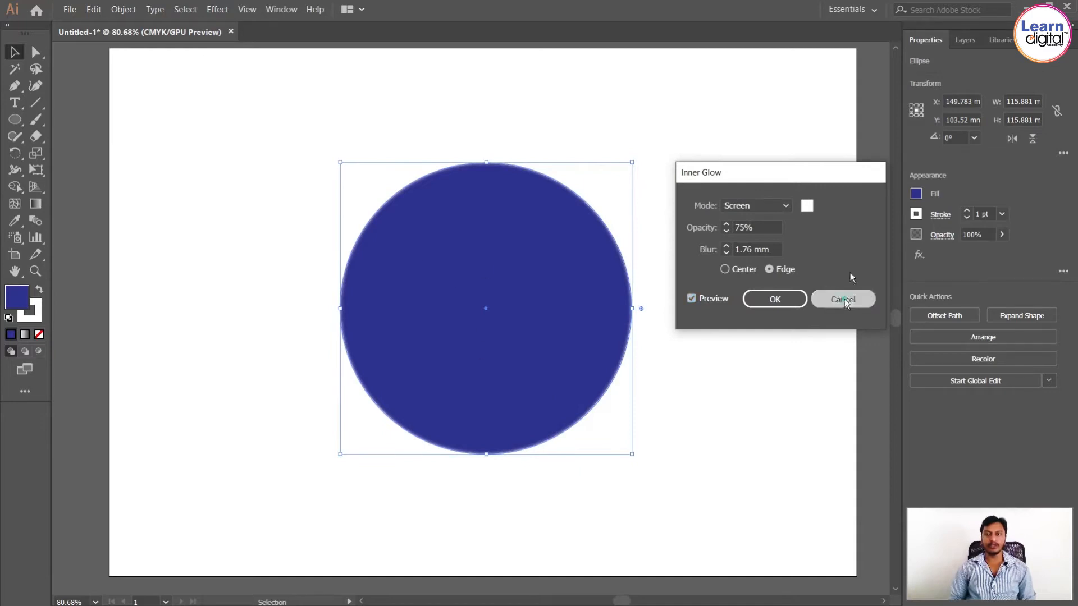
Step: Set the circle's stroke to 0 pt and start an Inner Glow effect on it with preview on
left_click(967, 217)
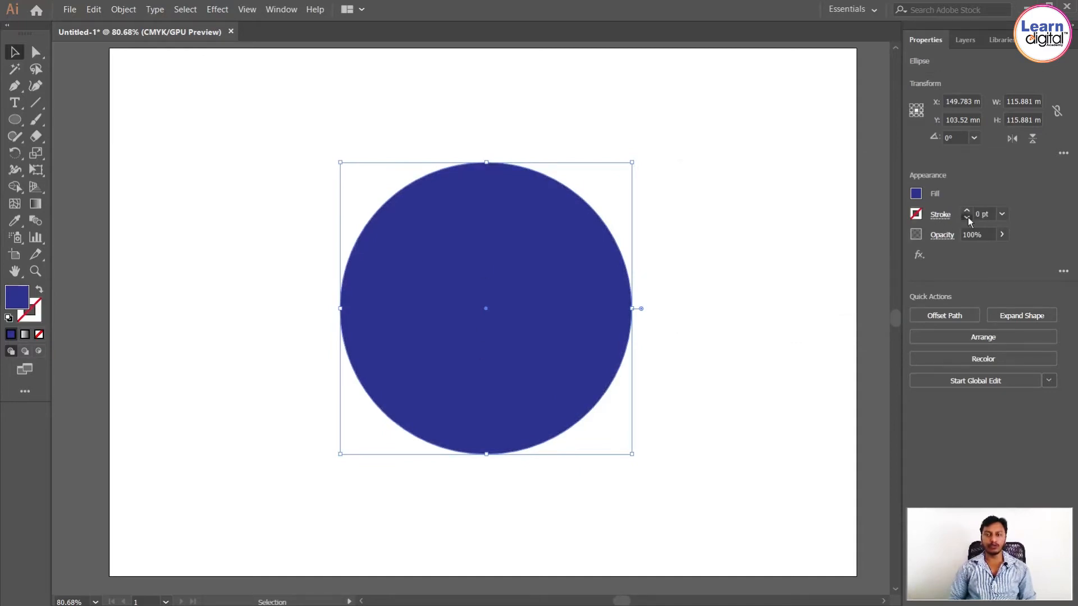
left_click(218, 9)
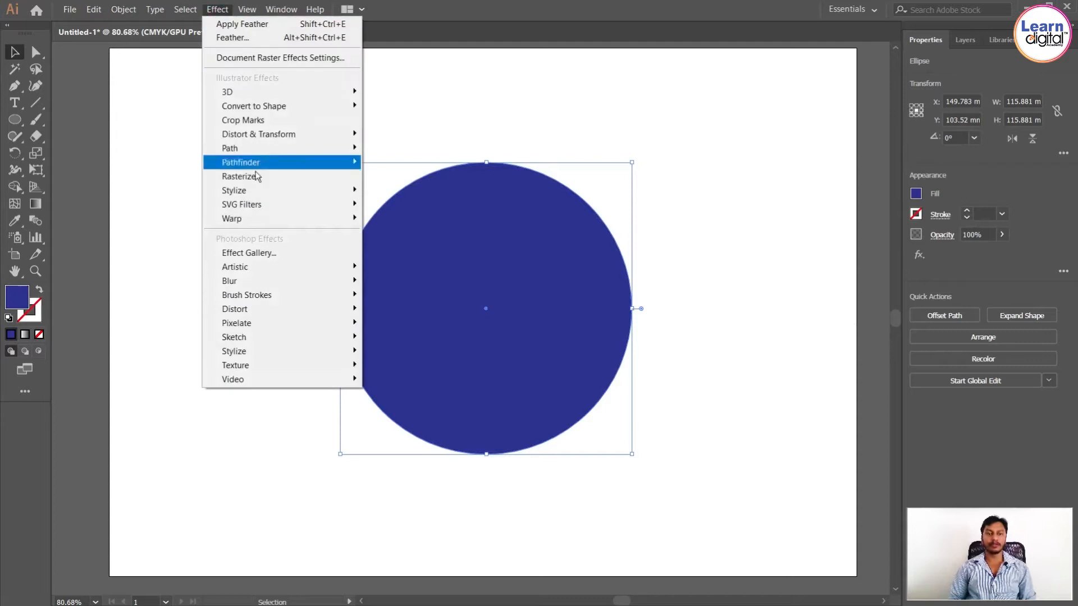
mouse_move(263, 190)
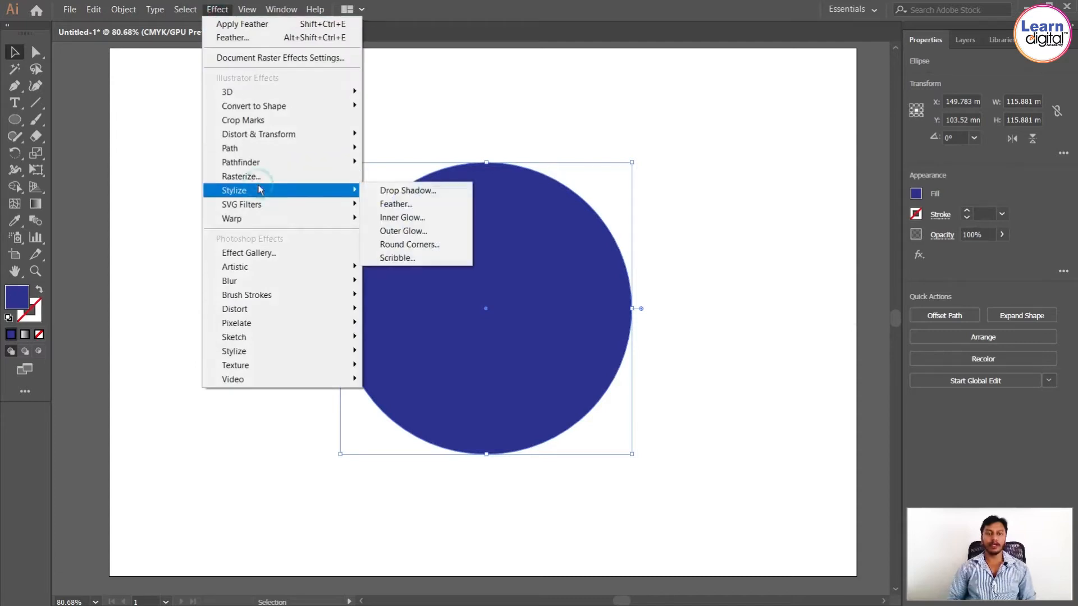
left_click(394, 218)
left_click(691, 298)
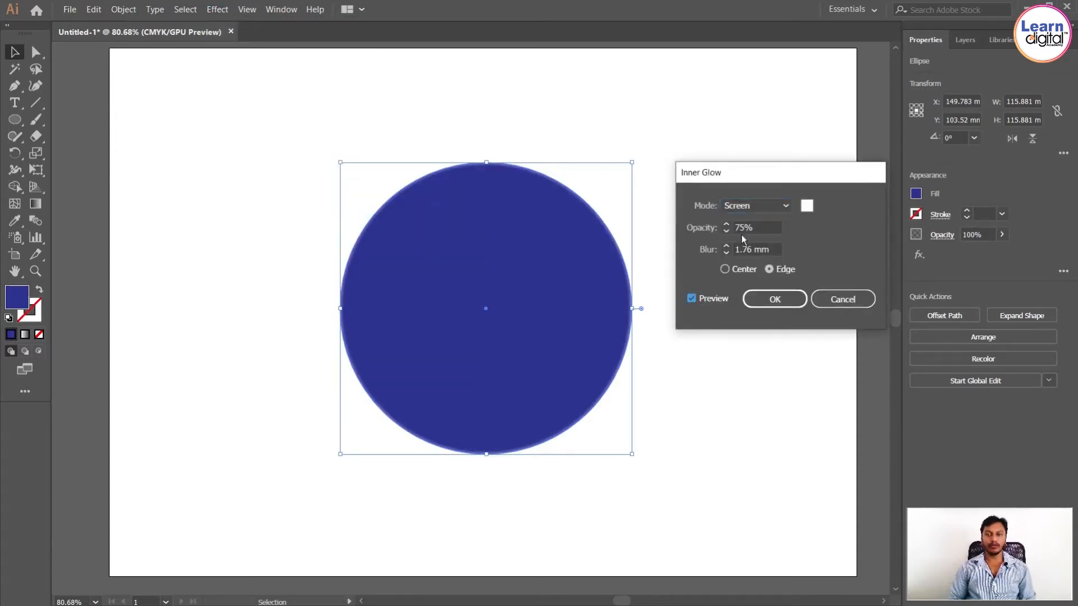
Step: Try the Normal blend mode for the inner glow and switch it to Overlay
left_click(785, 206)
left_click(779, 223)
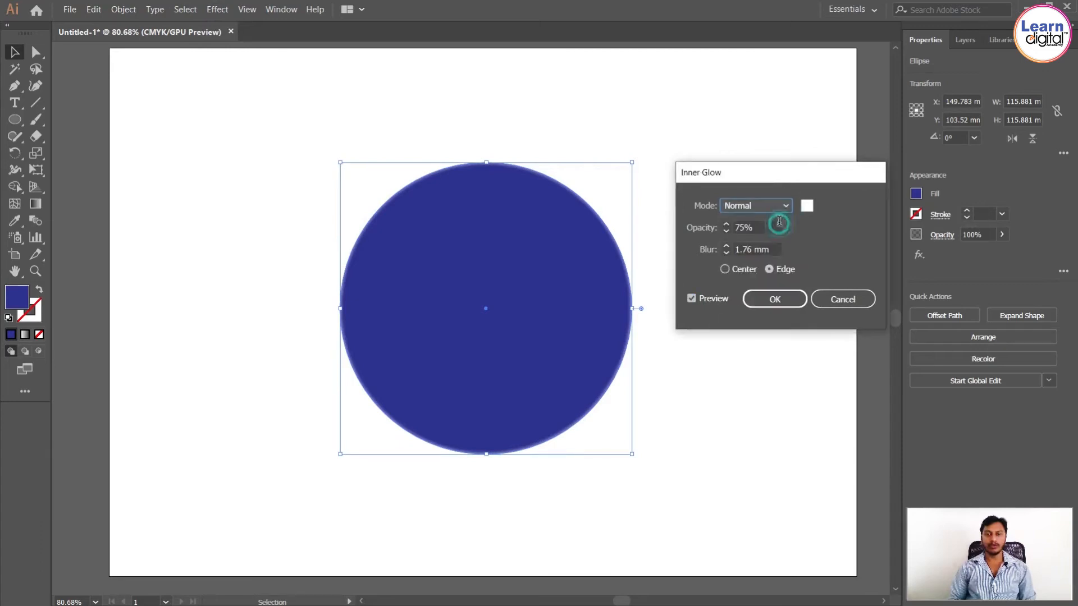
left_click(786, 207)
left_click(772, 238)
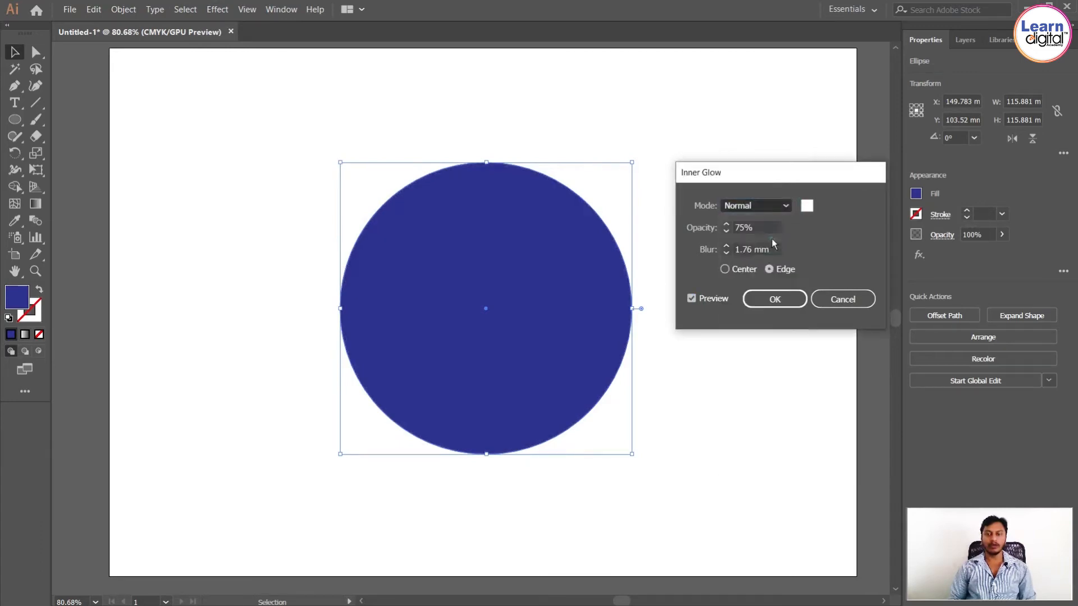
left_click(777, 203)
left_click(764, 270)
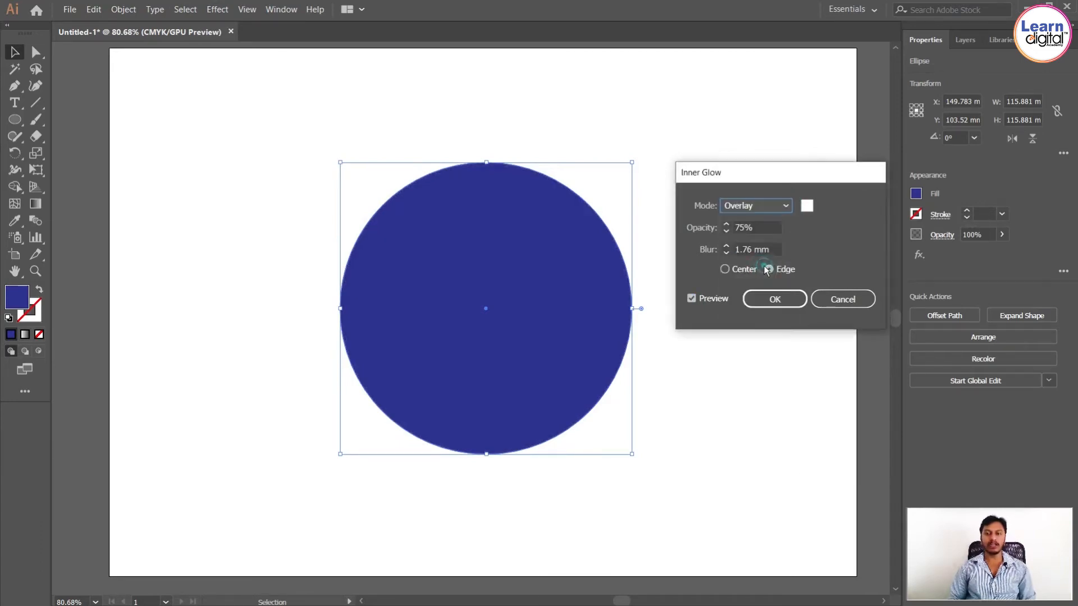
Step: Raise the inner glow's opacity to 90%
key("Tab")
left_click(727, 225)
left_click(726, 225)
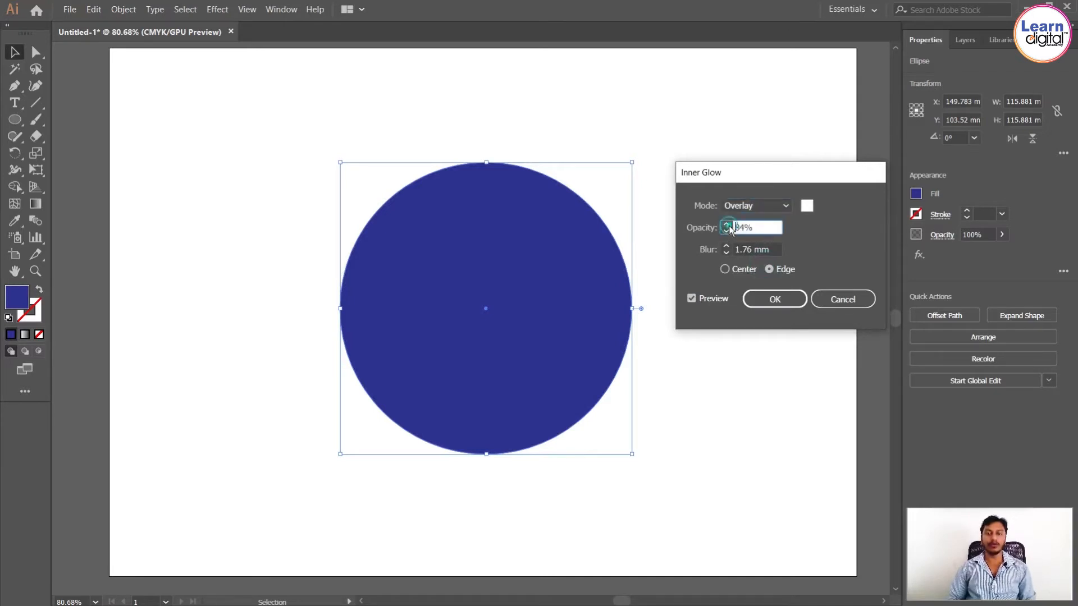
left_click(727, 225)
left_click(726, 225)
left_click(726, 225)
left_click(726, 225)
left_click(726, 225)
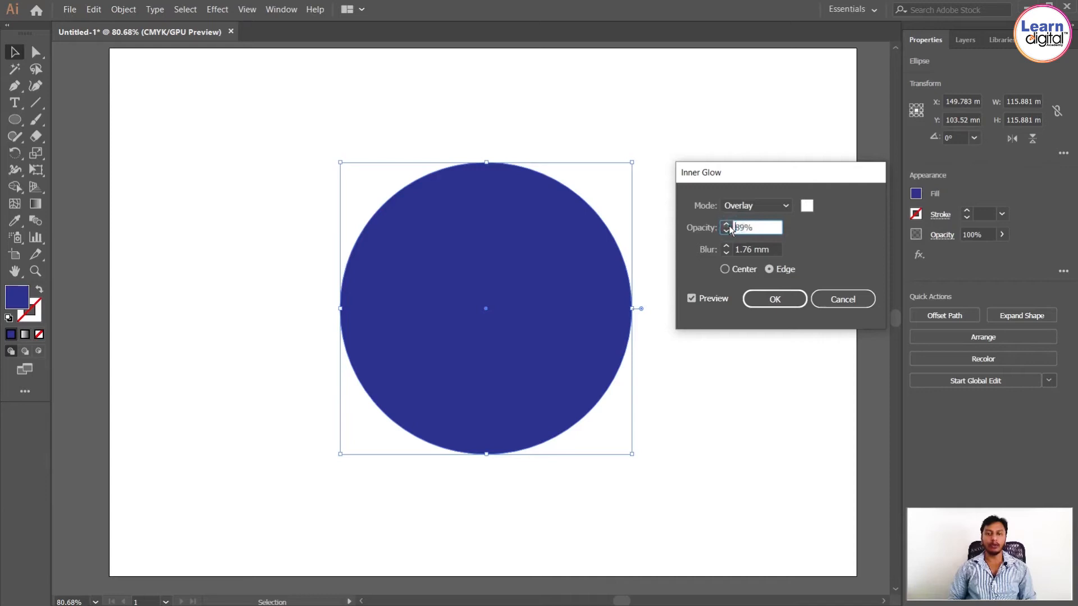
left_click(726, 225)
Step: Set the inner glow's blur to 3 mm and try the Center option before returning to Edge
left_click(729, 252)
left_click(729, 252)
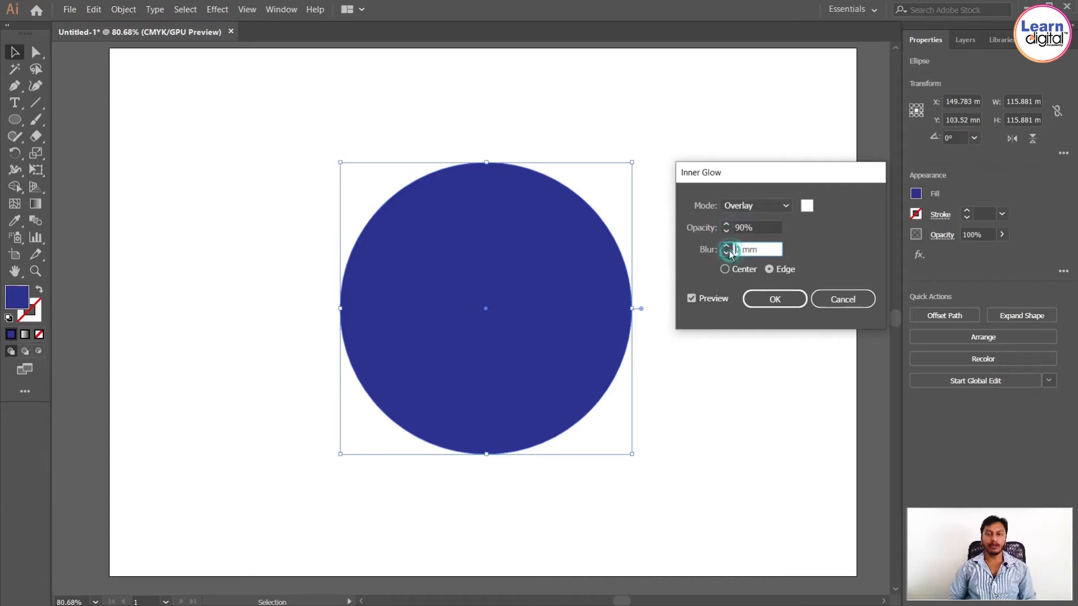
left_click(728, 246)
left_click(728, 246)
left_click(728, 246)
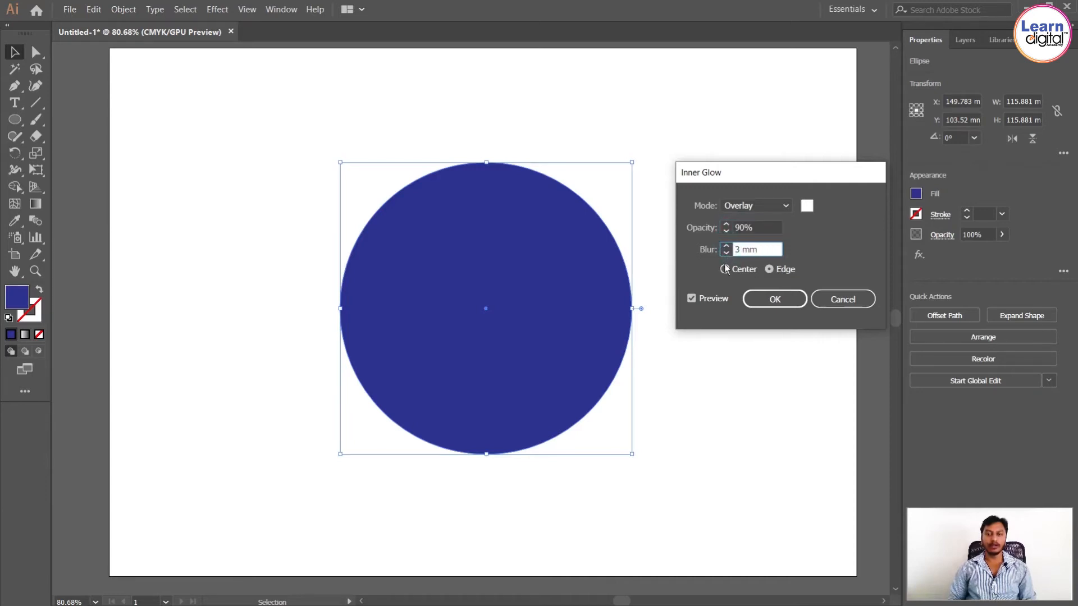
left_click(724, 270)
left_click(768, 269)
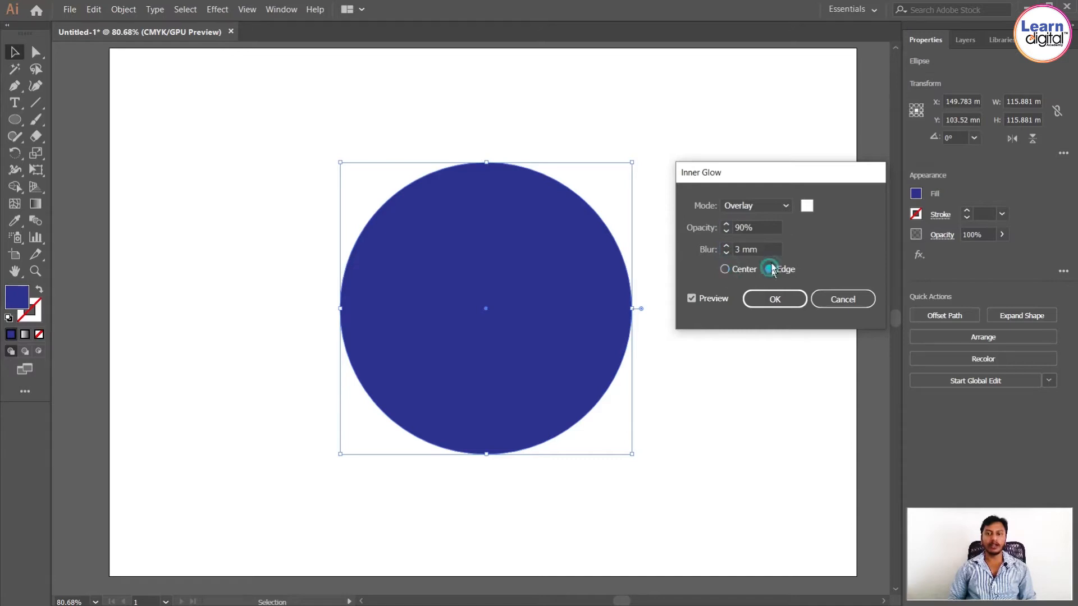
Step: Change the inner glow color to the medium green 4eaa18
left_click(807, 205)
mouse_move(707, 241)
left_mouse_down()
mouse_move(630, 197)
mouse_move(630, 142)
mouse_move(697, 160)
left_mouse_up()
left_click(766, 252)
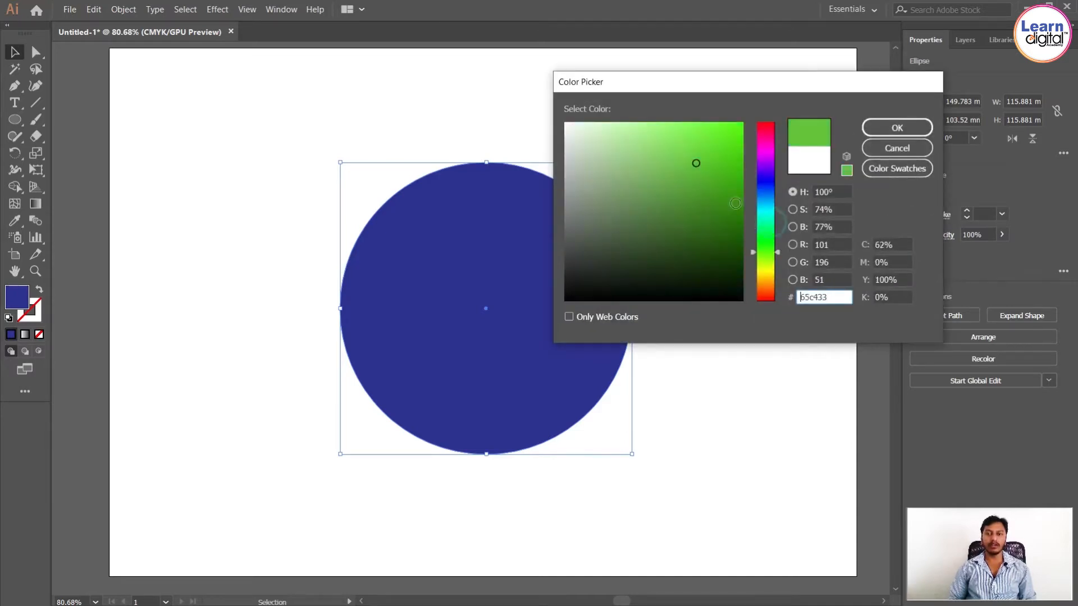
left_click(721, 177)
left_click(882, 135)
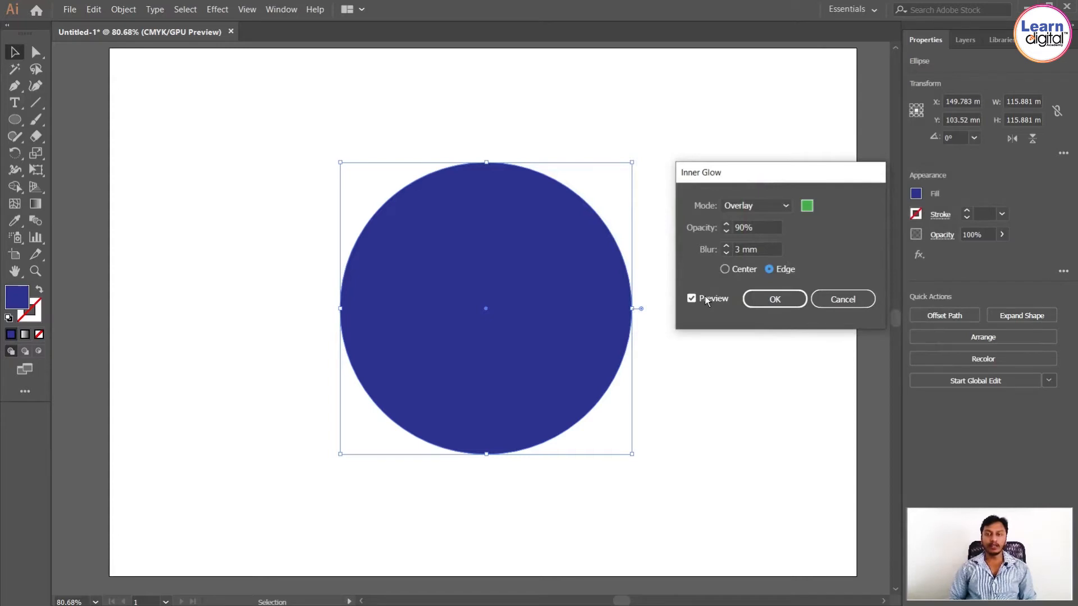
Step: Set the inner glow's blur to 2 mm and try Center again before returning to Edge
left_click(727, 253)
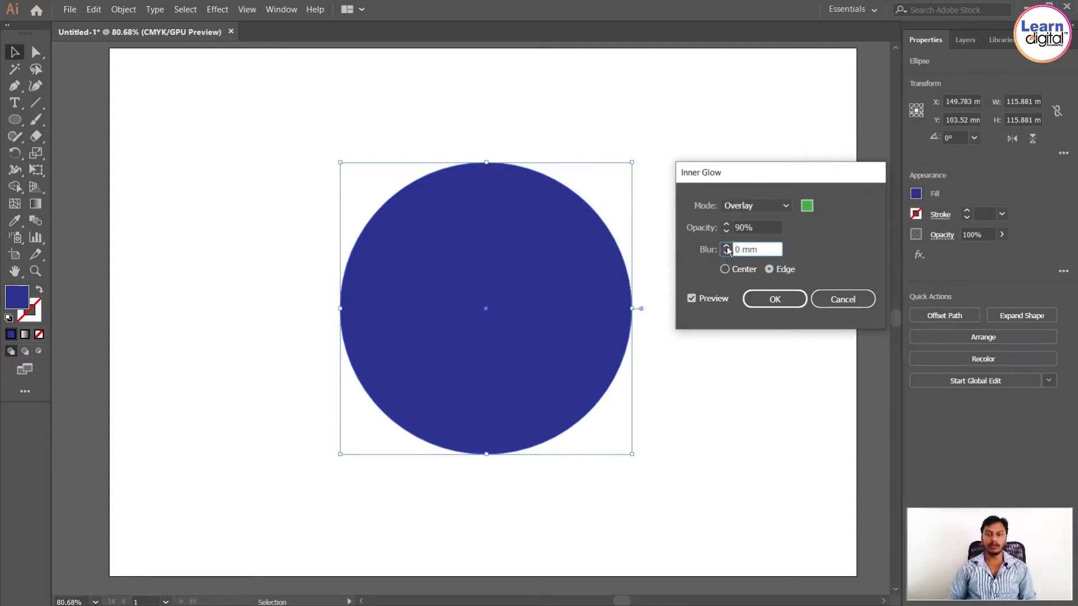
left_click(726, 246)
left_click(726, 247)
left_click(726, 247)
left_click(726, 253)
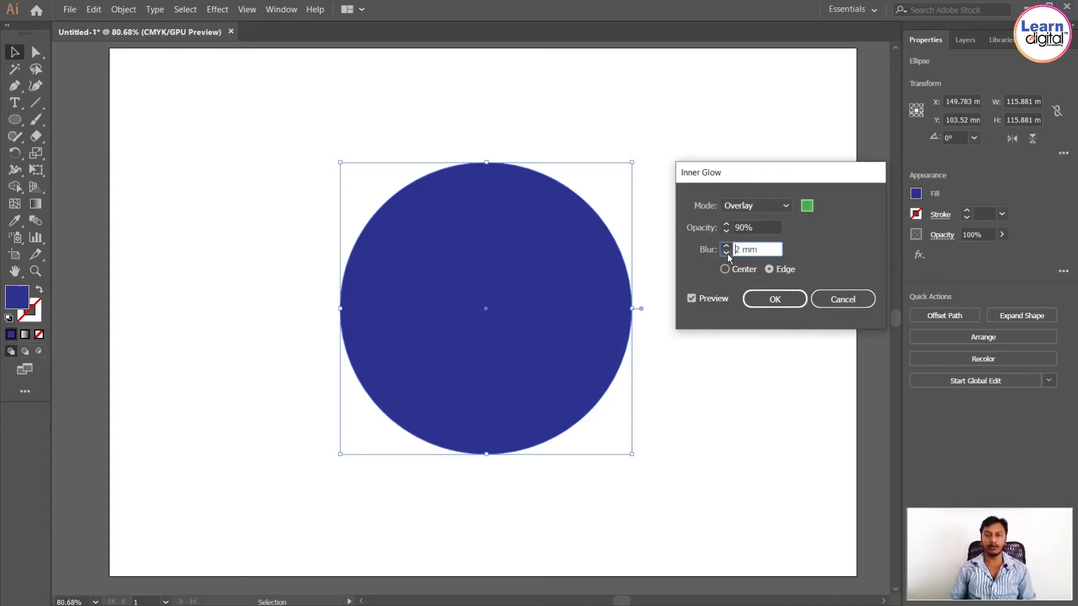
left_click(745, 269)
left_click(785, 270)
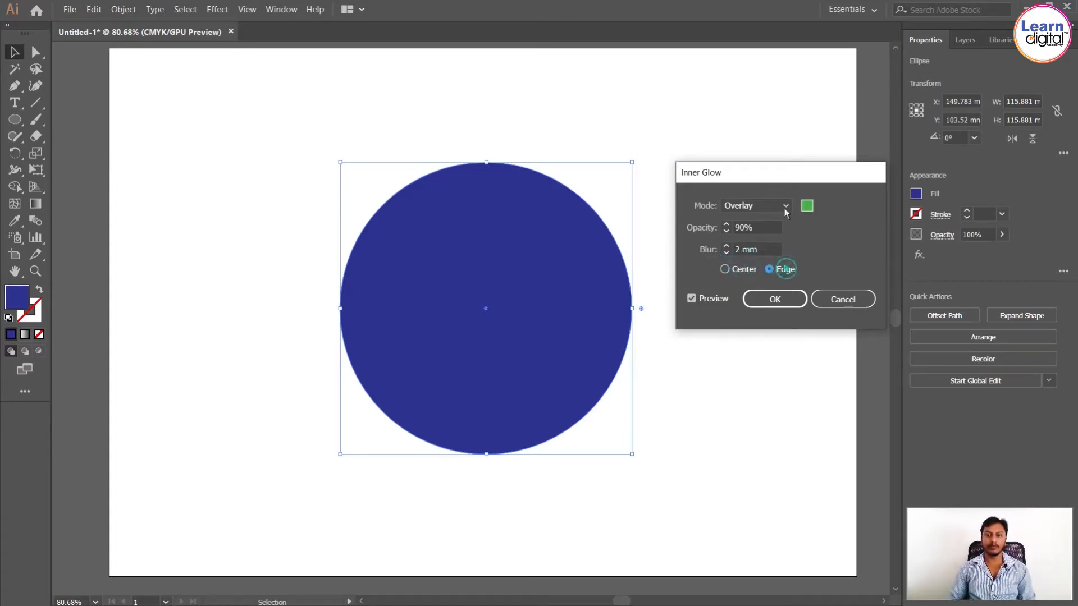
Step: Change the glow color back to white and apply the Inner Glow effect to the circle
left_click(806, 205)
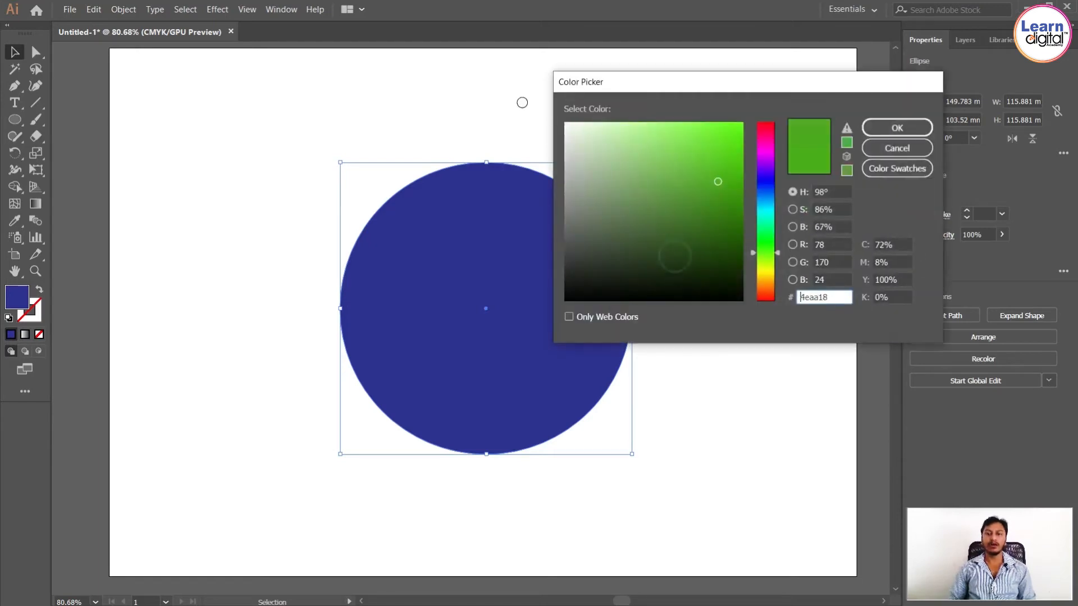
left_click_drag(613, 145, 566, 124)
left_click(896, 128)
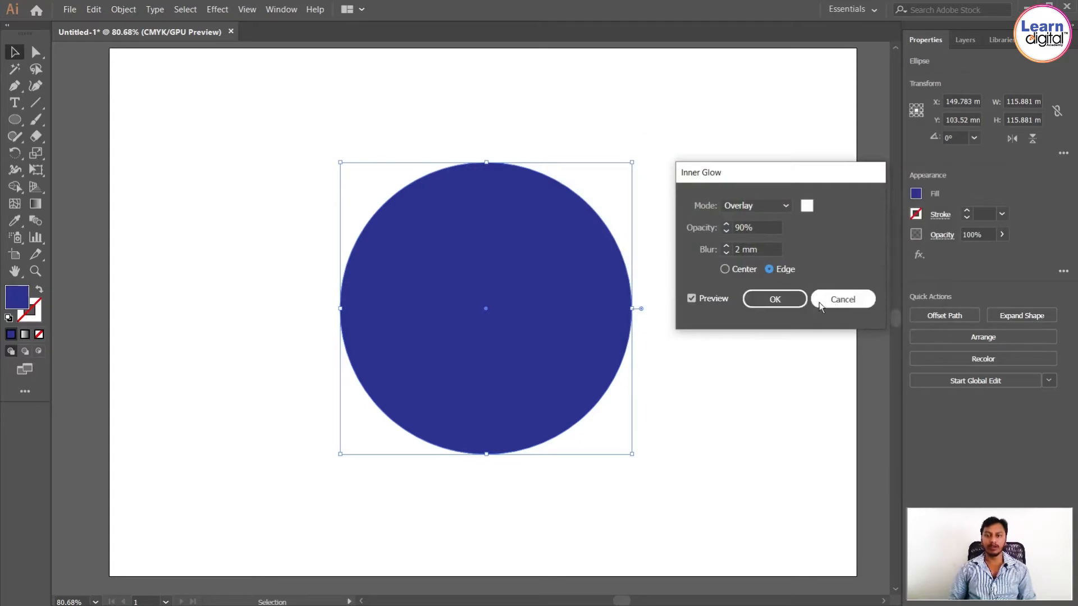
left_click(780, 299)
Step: Move the blue circle slightly up and to the left, to about X 148.5 mm, Y 98.6 mm
left_click(746, 392)
mouse_move(553, 316)
left_mouse_down()
mouse_move(564, 340)
mouse_move(555, 314)
left_mouse_up()
Step: Reopen the circle's Inner Glow settings with preview on and set the blend mode to Screen
left_click(944, 256)
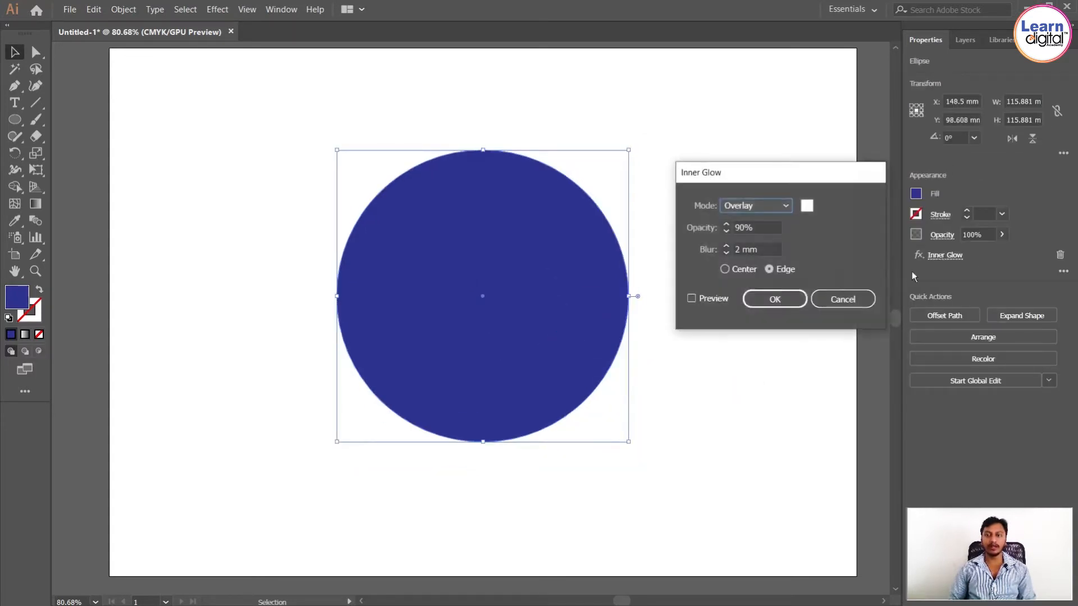
left_click(707, 299)
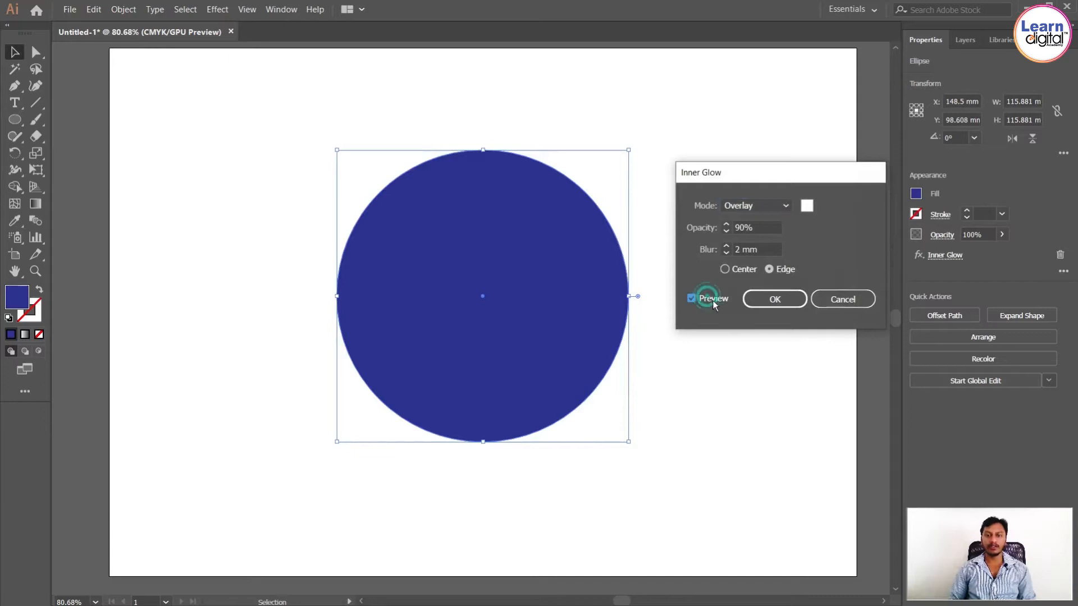
left_click(784, 206)
left_click(748, 255)
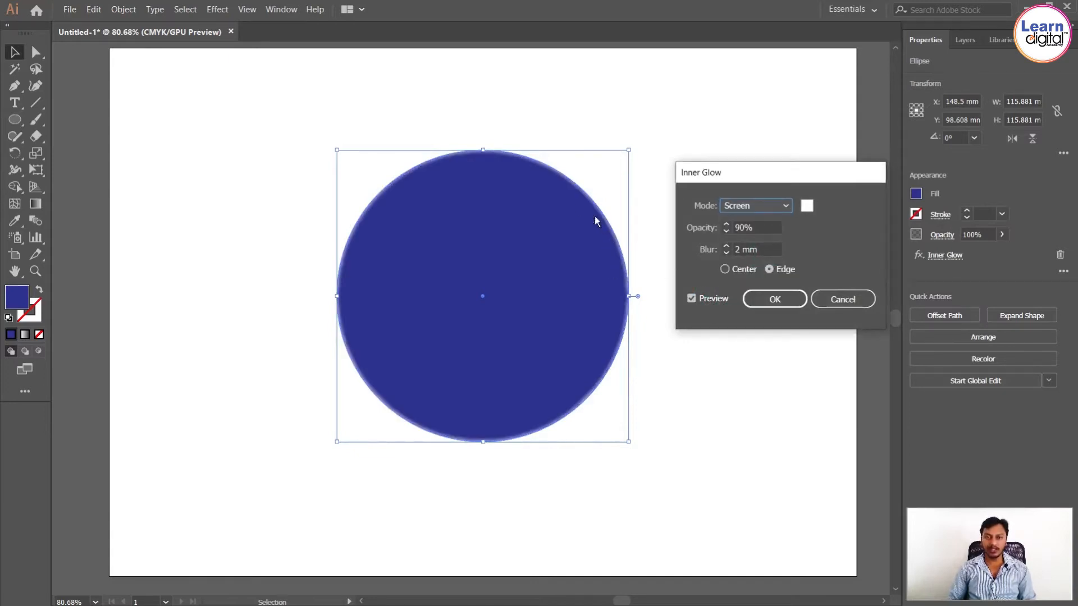
Step: Try a 7 mm inner glow blur, reduce it to 5 mm, and compare Center with Edge placement
left_click(725, 246)
left_click(726, 246)
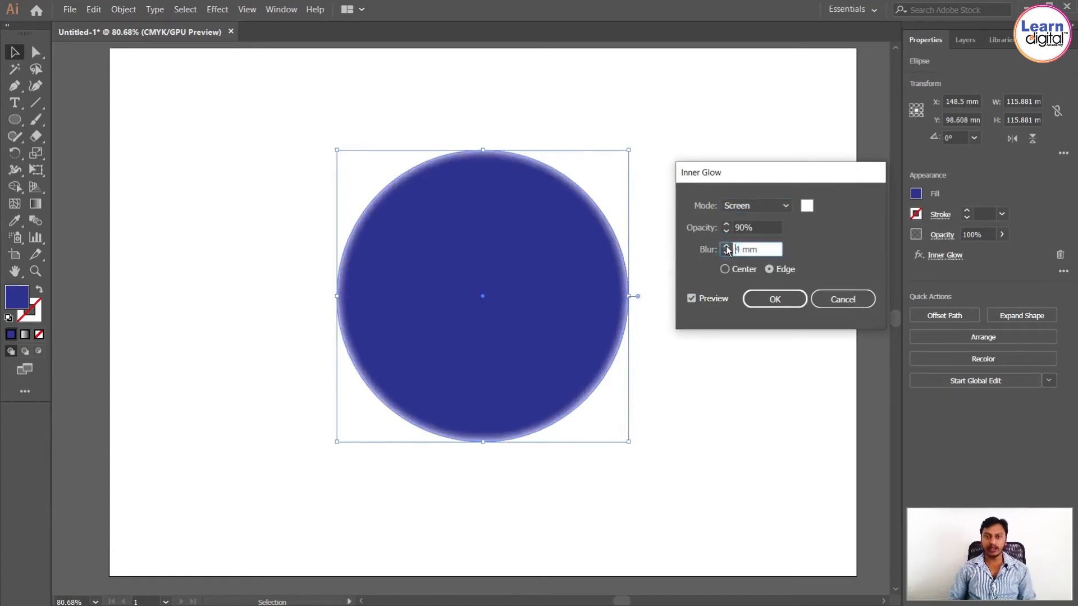
left_click(726, 247)
left_click(726, 247)
left_click(726, 247)
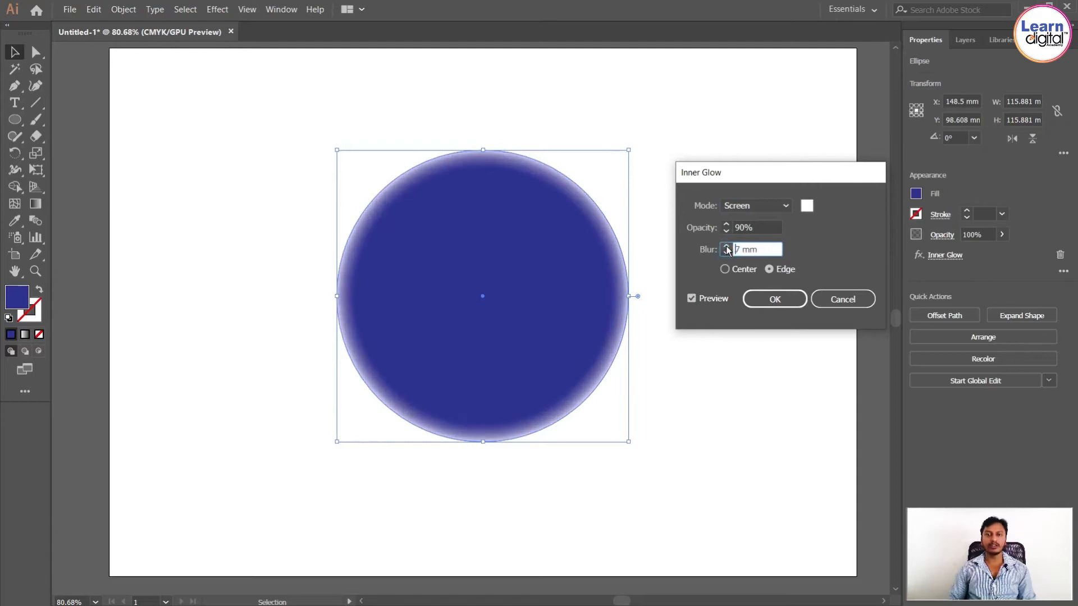
left_click(726, 253)
left_click(725, 253)
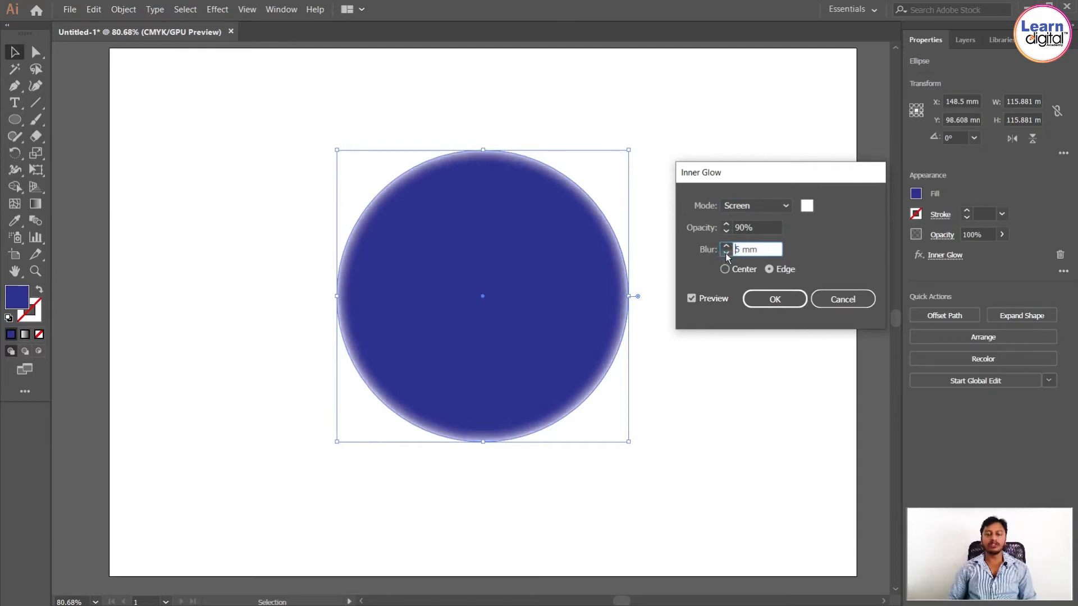
left_click(724, 269)
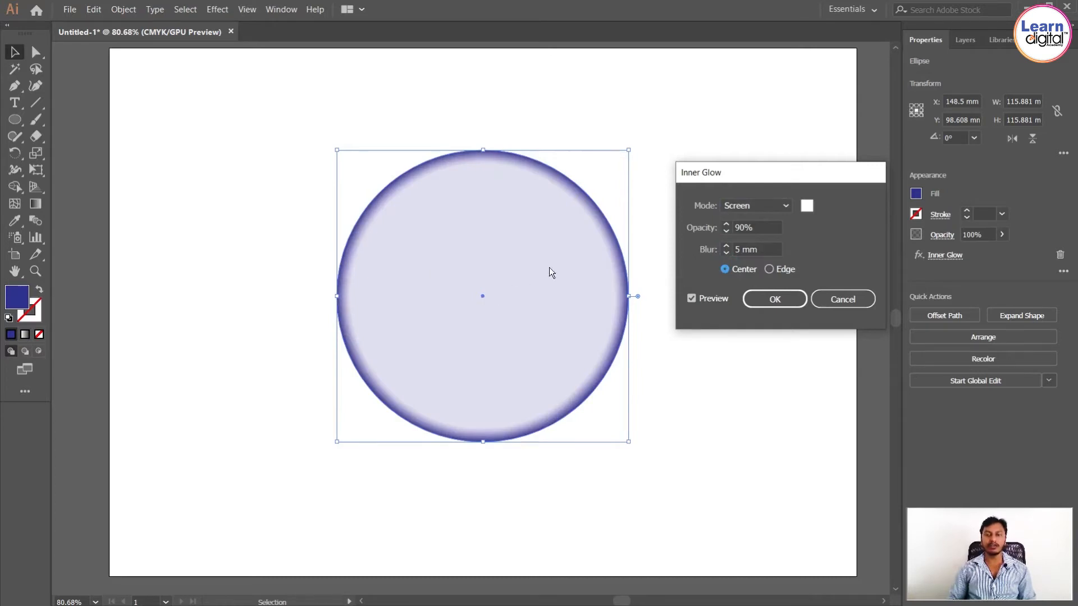
left_click(769, 269)
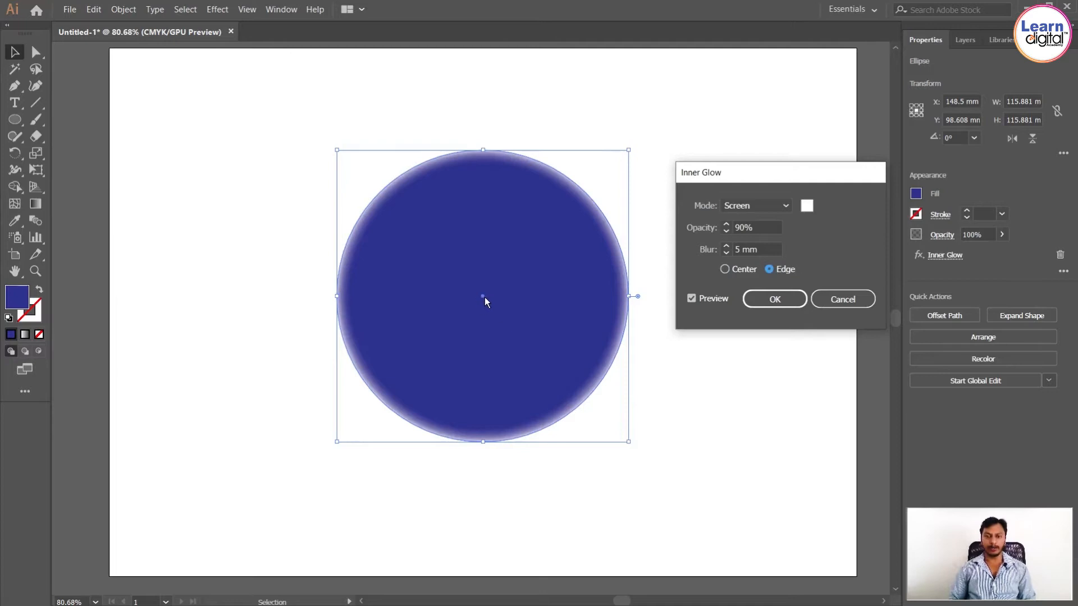
Step: Try a bright red inner glow color on the circle's edge and discard the Inner Glow changes
left_click(807, 208)
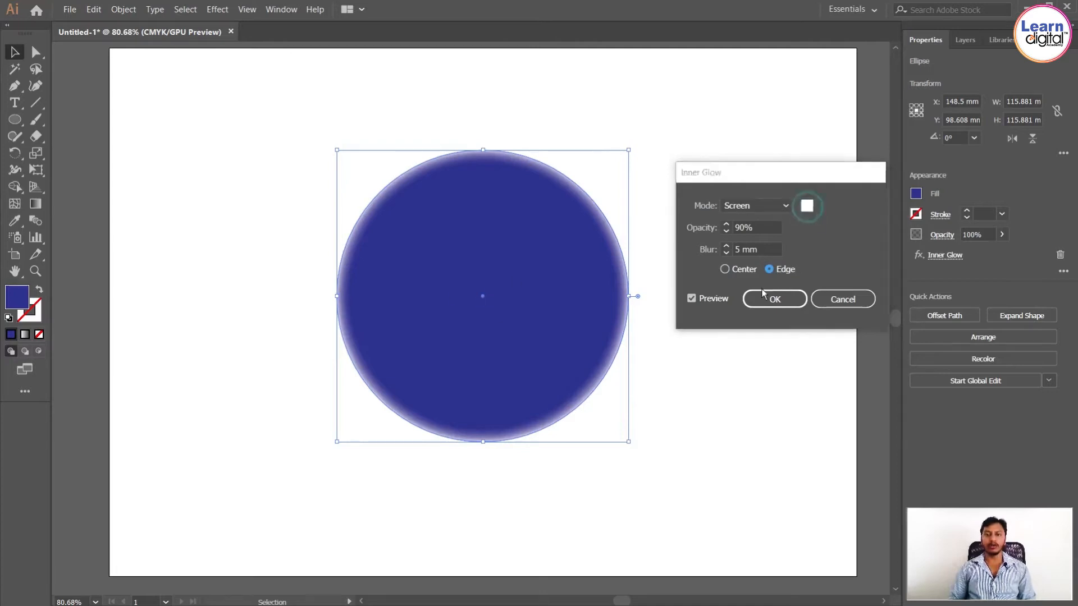
left_click_drag(767, 265, 774, 312)
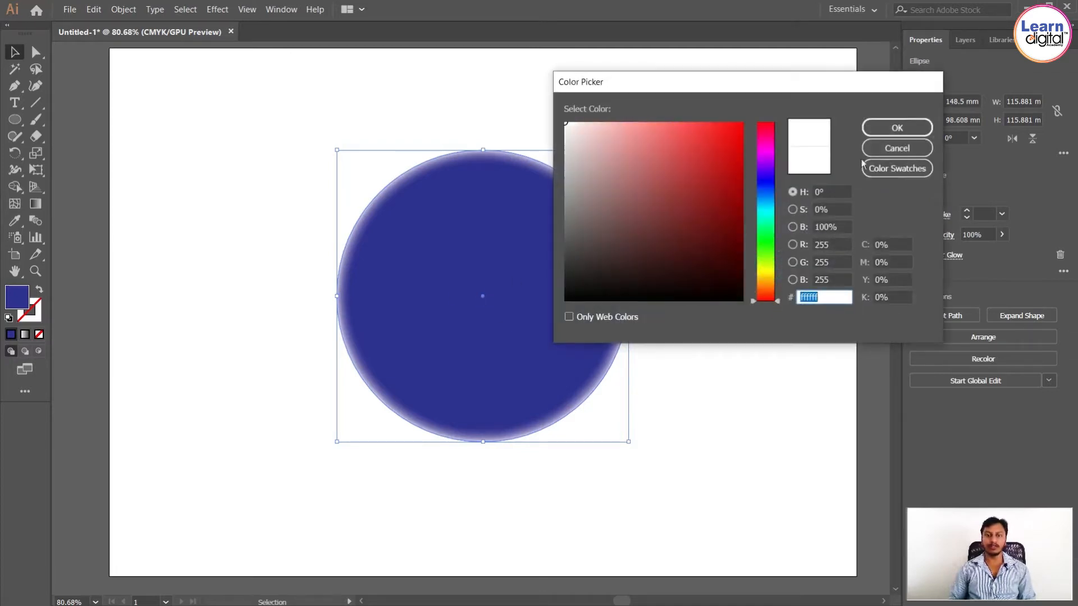
left_click(893, 128)
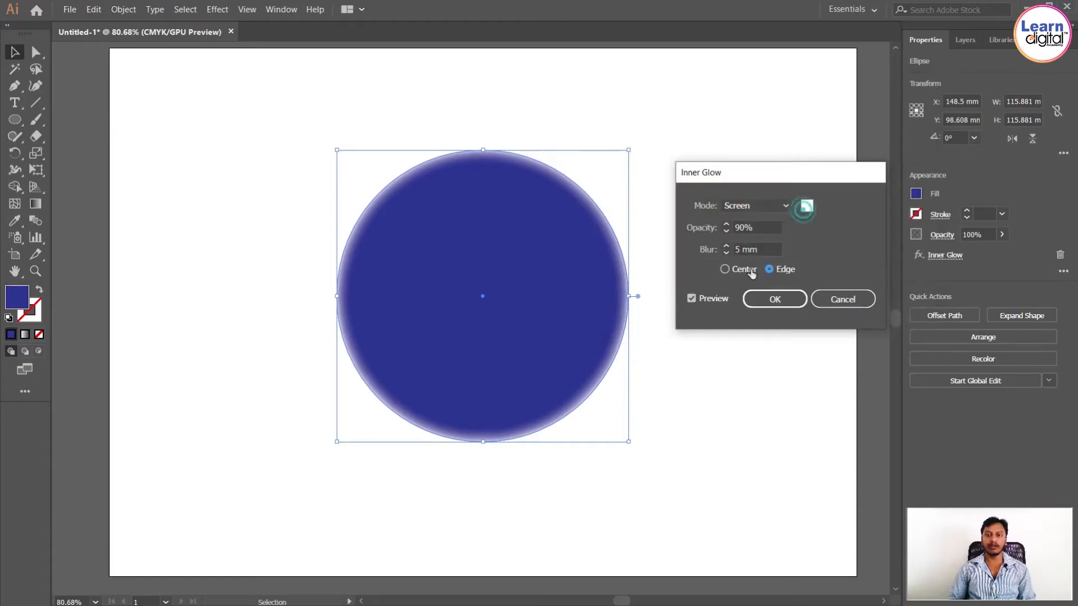
left_click(806, 206)
left_click(714, 226)
left_click(740, 238)
left_click_drag(770, 270, 772, 306)
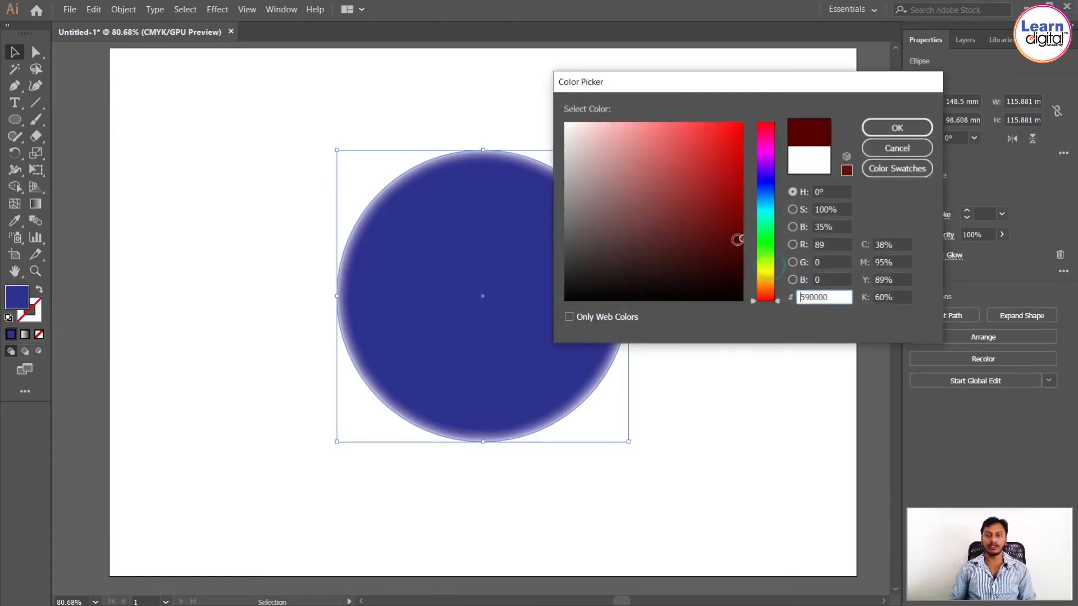
mouse_move(740, 238)
left_mouse_down()
mouse_move(717, 149)
mouse_move(722, 166)
left_mouse_up()
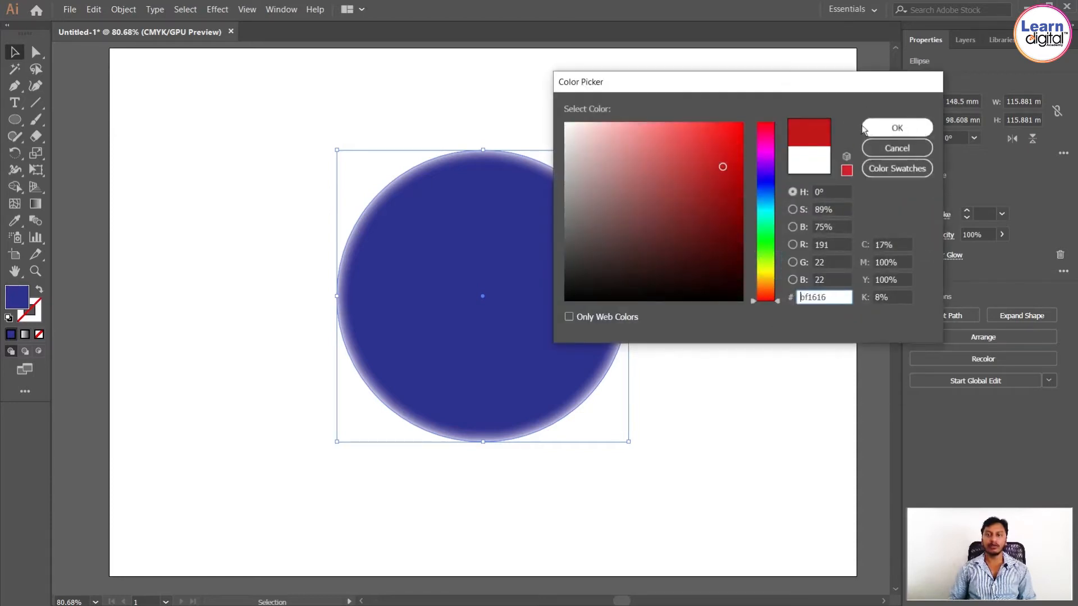
left_click(735, 126)
left_click(897, 128)
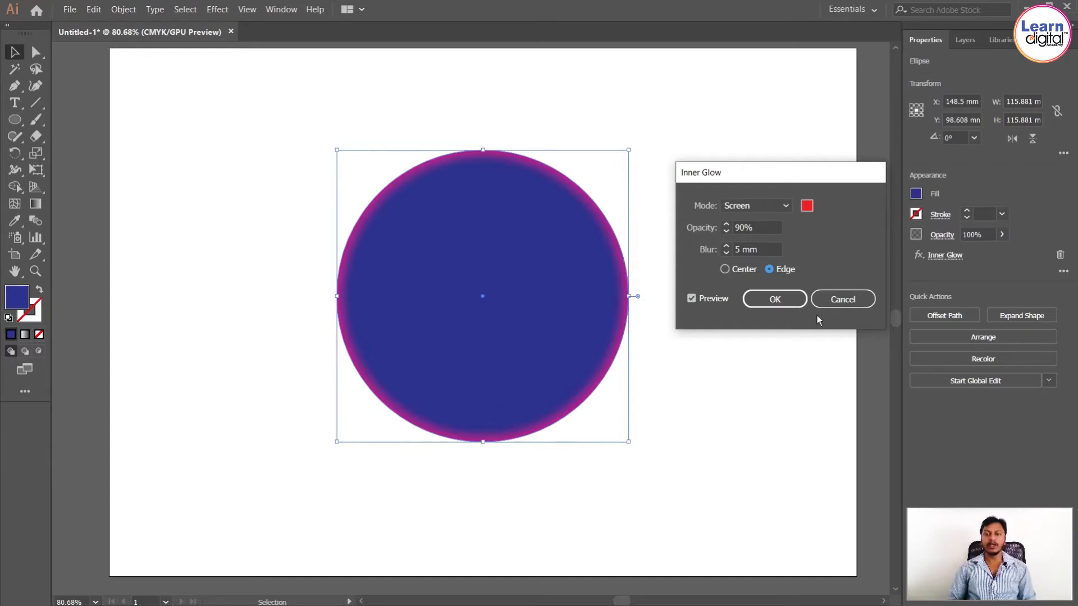
left_click(831, 301)
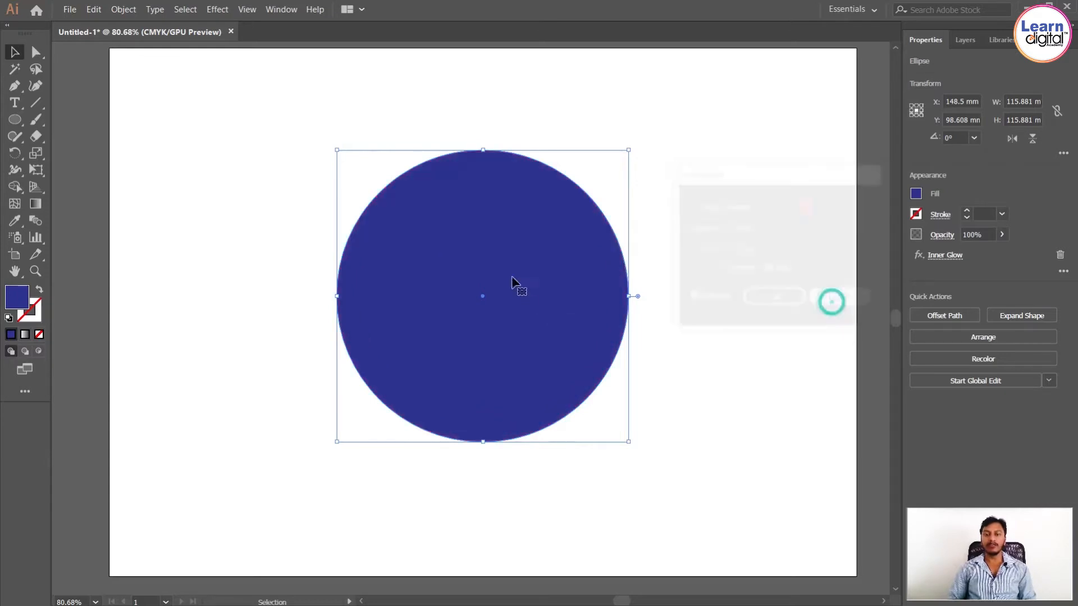
Step: Apply an Outer Glow effect to the circle in Screen mode with a pinkish-red color
left_click(217, 9)
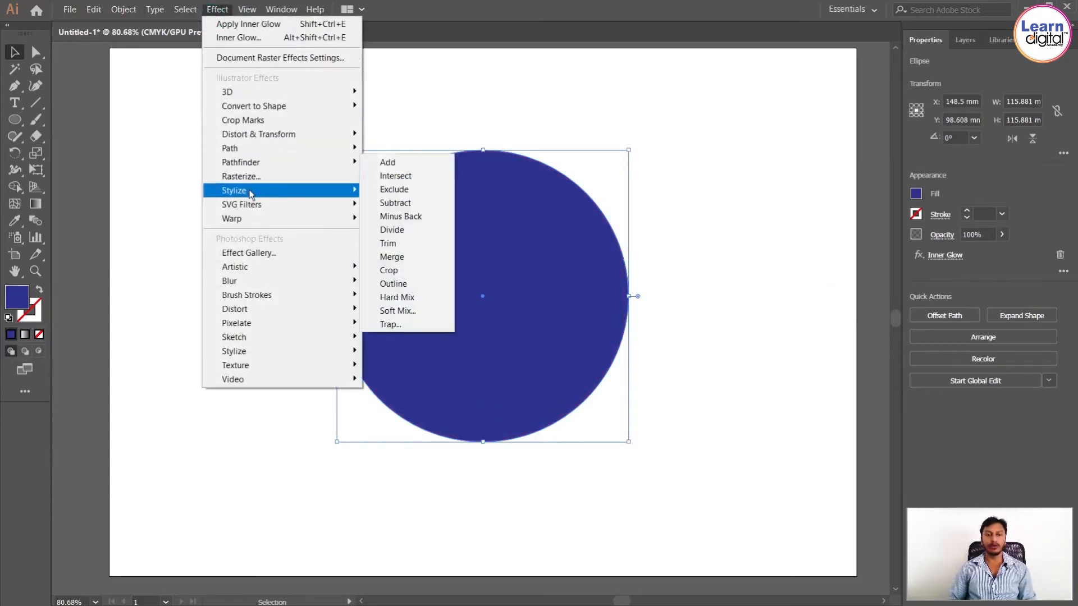
mouse_move(240, 191)
left_click(398, 231)
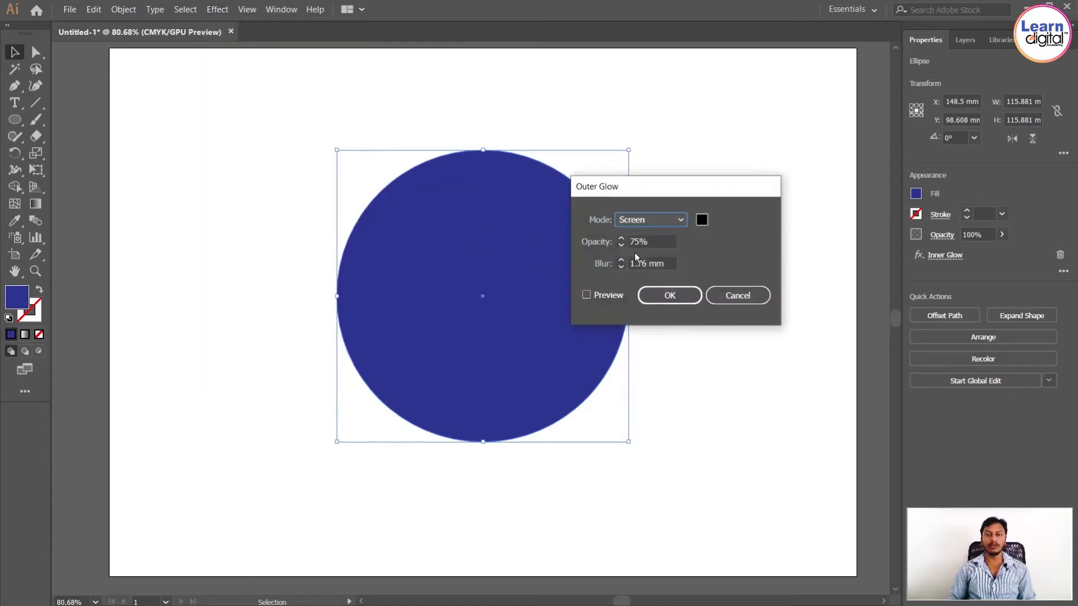
left_click(587, 295)
left_click(702, 219)
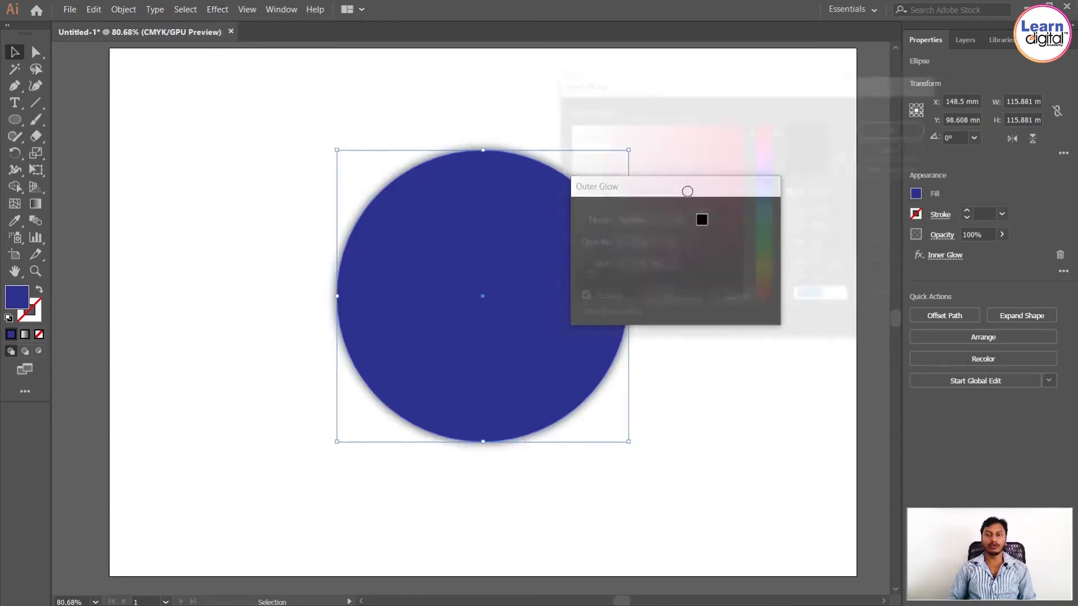
left_click(719, 148)
left_click(896, 128)
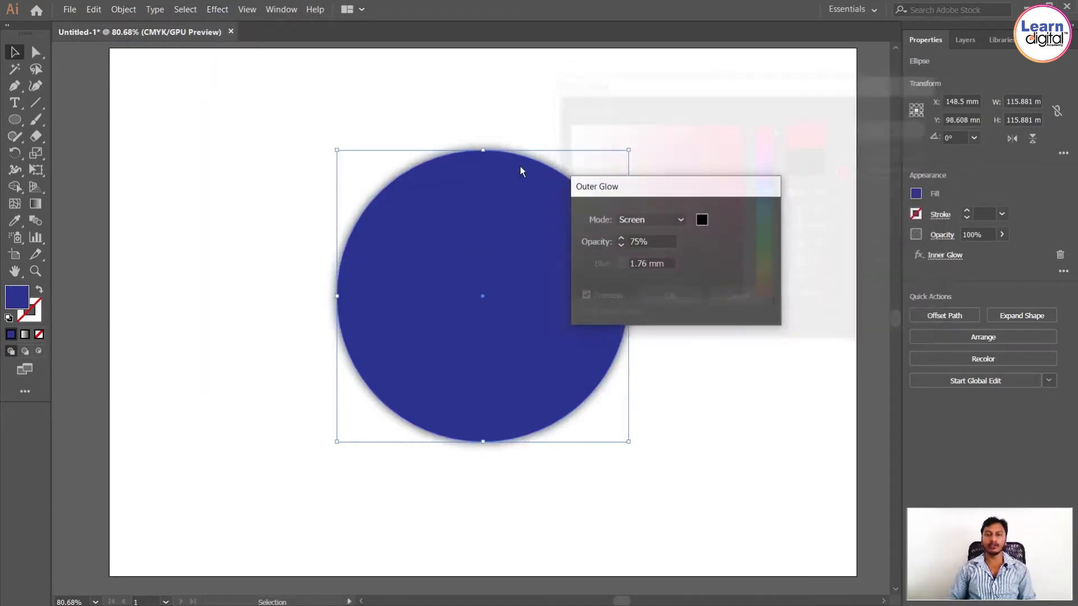
left_click_drag(632, 187, 731, 181)
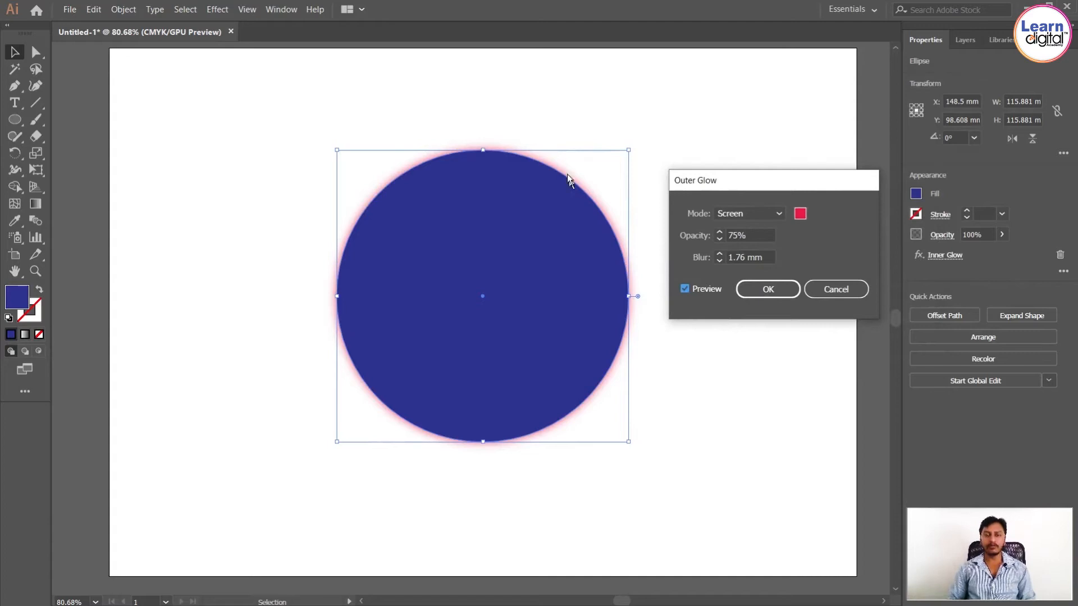
left_click(783, 295)
Step: Draw a rectangle about 257 by 168 mm covering the circle and fill it with black
left_click(14, 121)
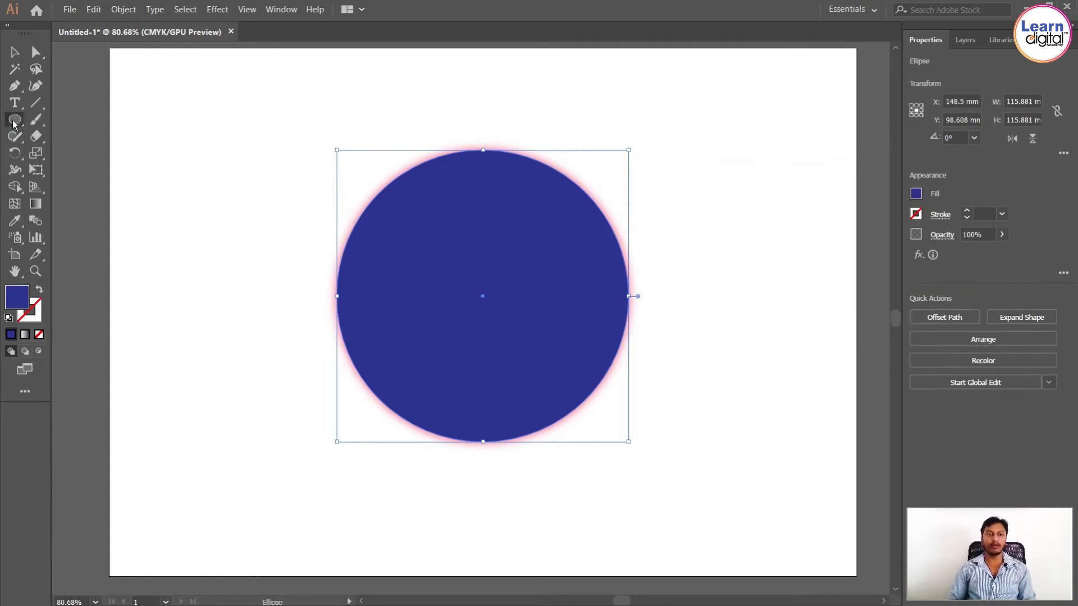
left_click_drag(14, 122, 73, 116)
left_click_drag(170, 93, 817, 515)
left_click(916, 193)
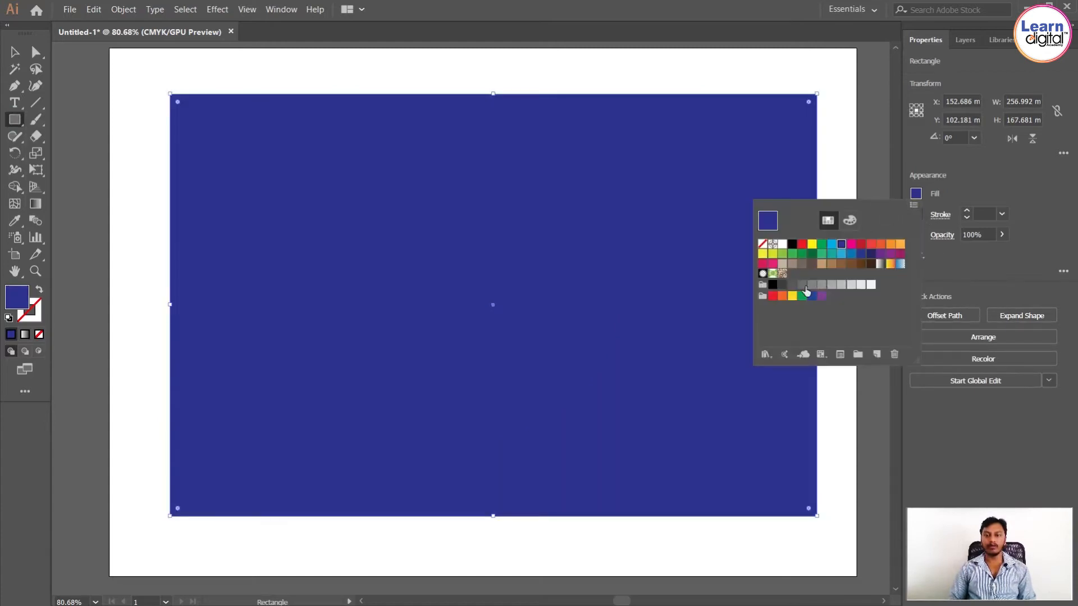
left_click(773, 285)
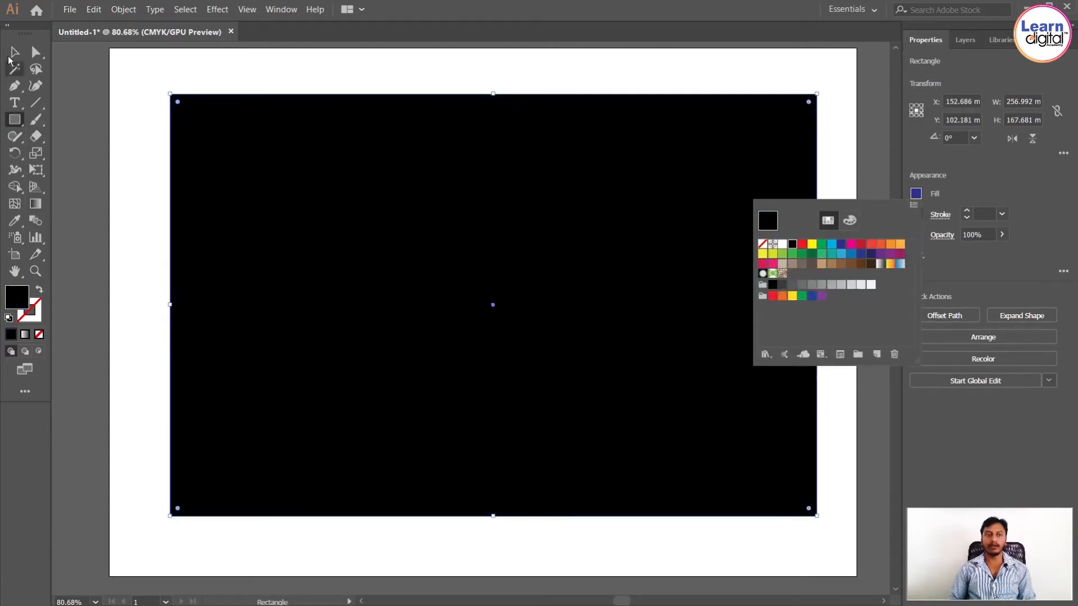
Step: Send the black rectangle backward so that it lies behind the blue circle
left_click(14, 52)
left_click(280, 192)
left_click(575, 286)
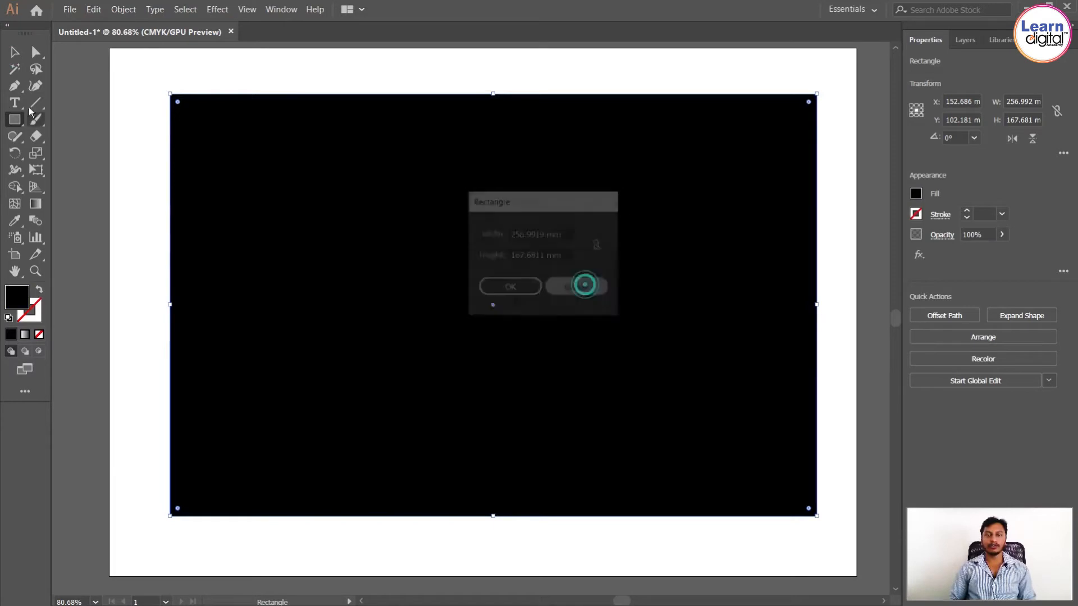
left_click(14, 52)
right_click(262, 195)
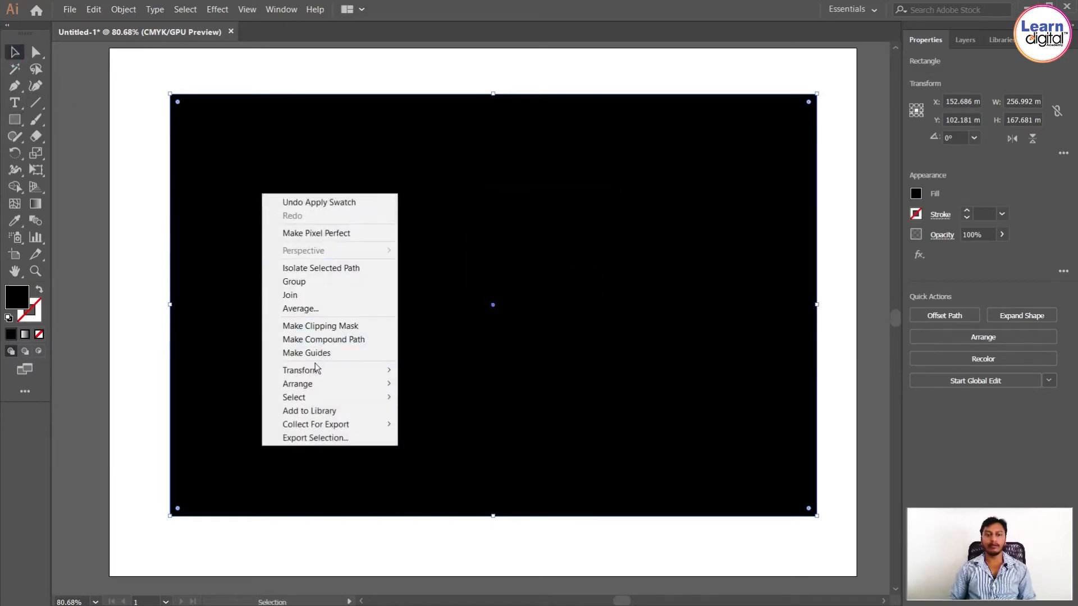
mouse_move(322, 386)
left_click(446, 398)
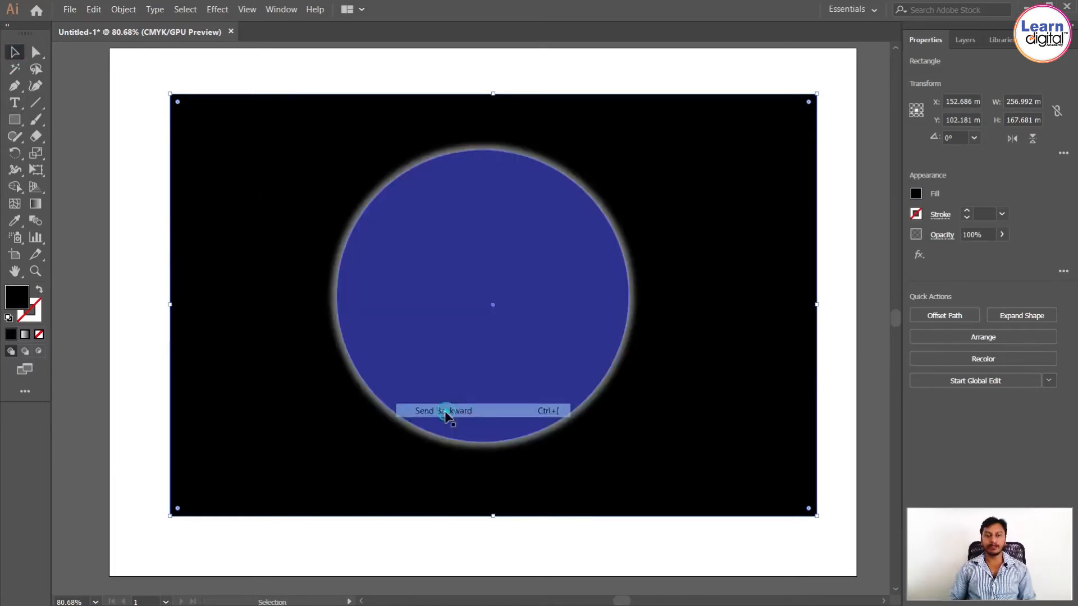
Step: Open the blue circle's full appearance list and delete its Inner Glow effect
left_click(504, 238)
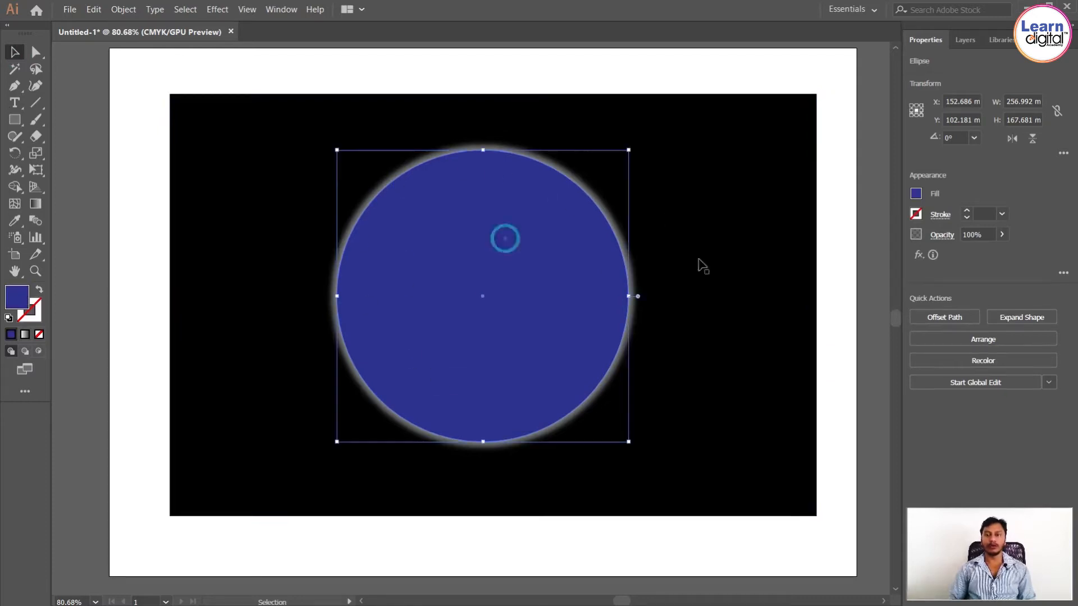
left_click(919, 255)
key("Escape")
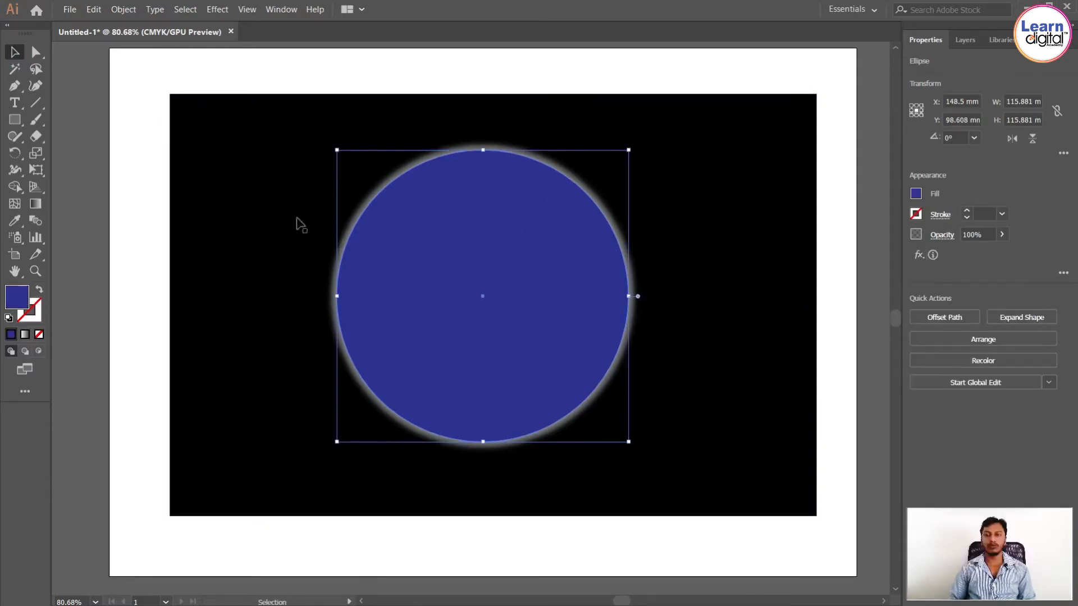
left_click(1062, 274)
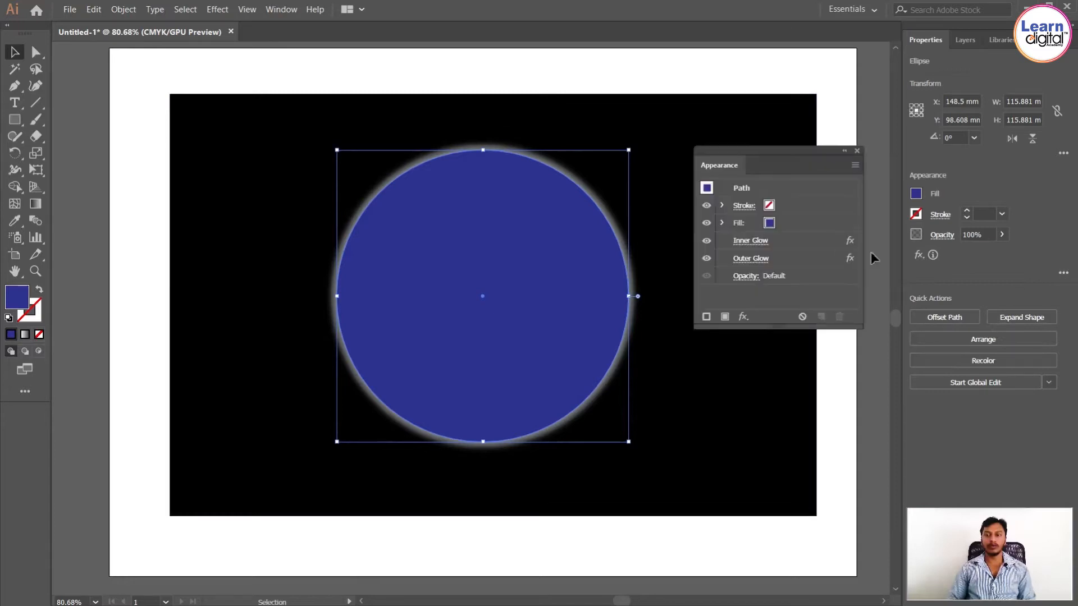
left_click(754, 259)
key("Escape")
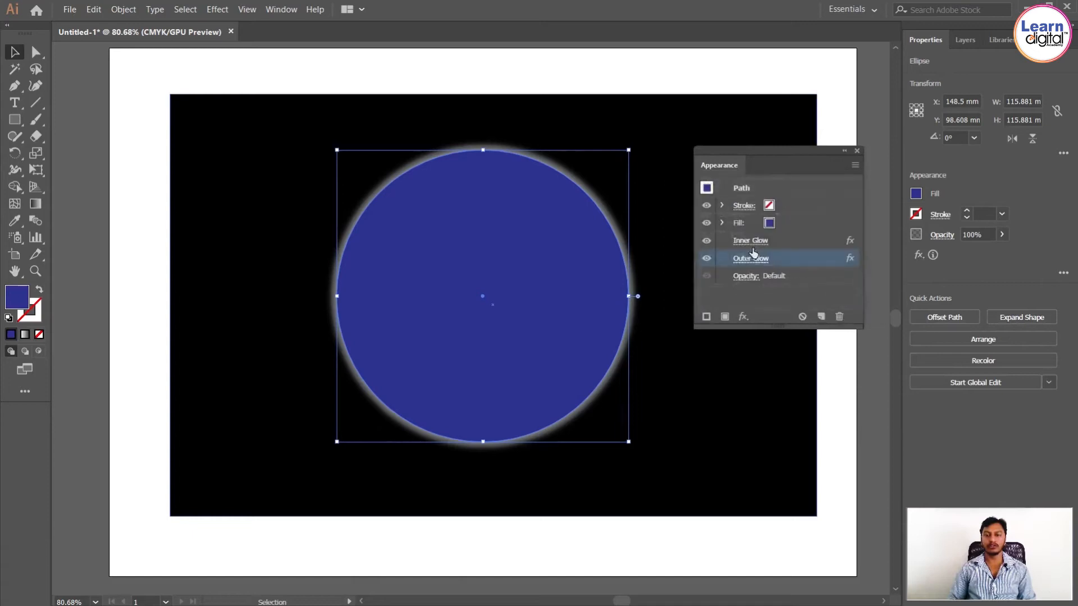
left_click(751, 246)
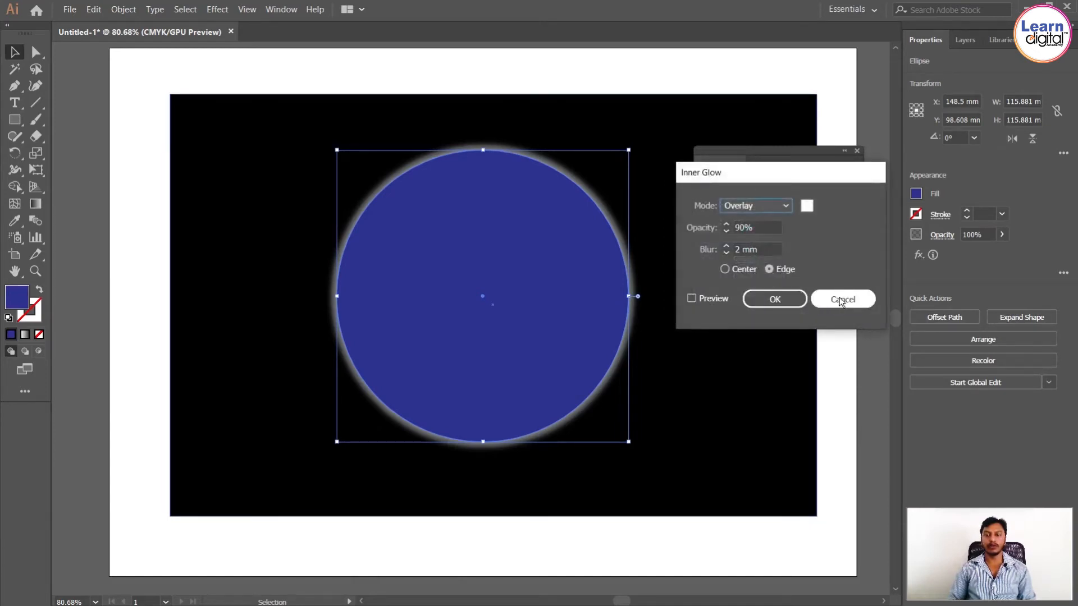
left_click(841, 301)
left_click(839, 316)
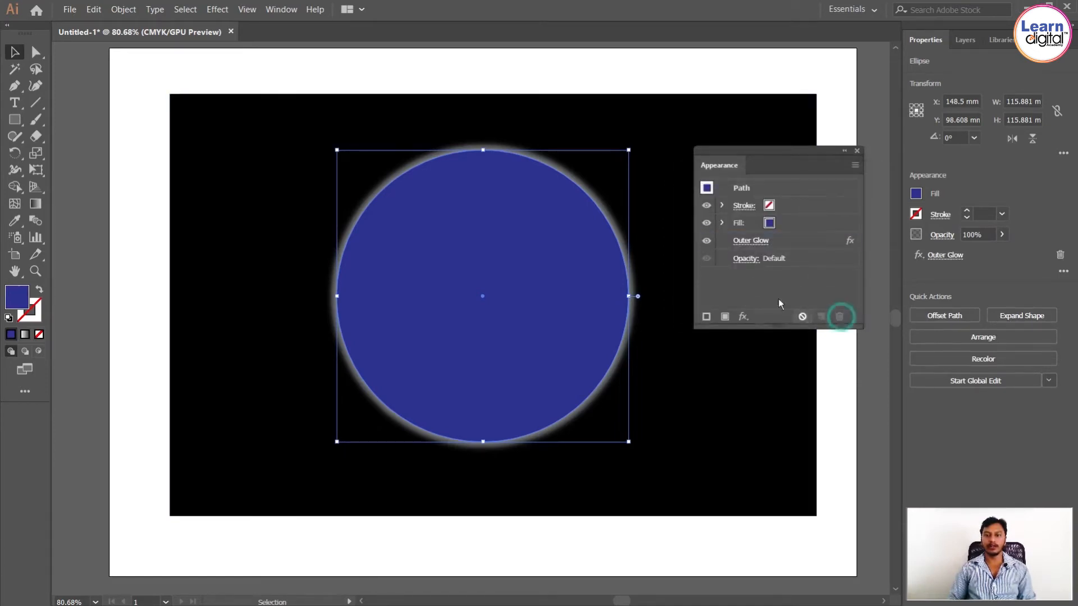
Step: Reopen the circle's Outer Glow settings, turn on the preview and try a blur of 7 mm
left_click(748, 242)
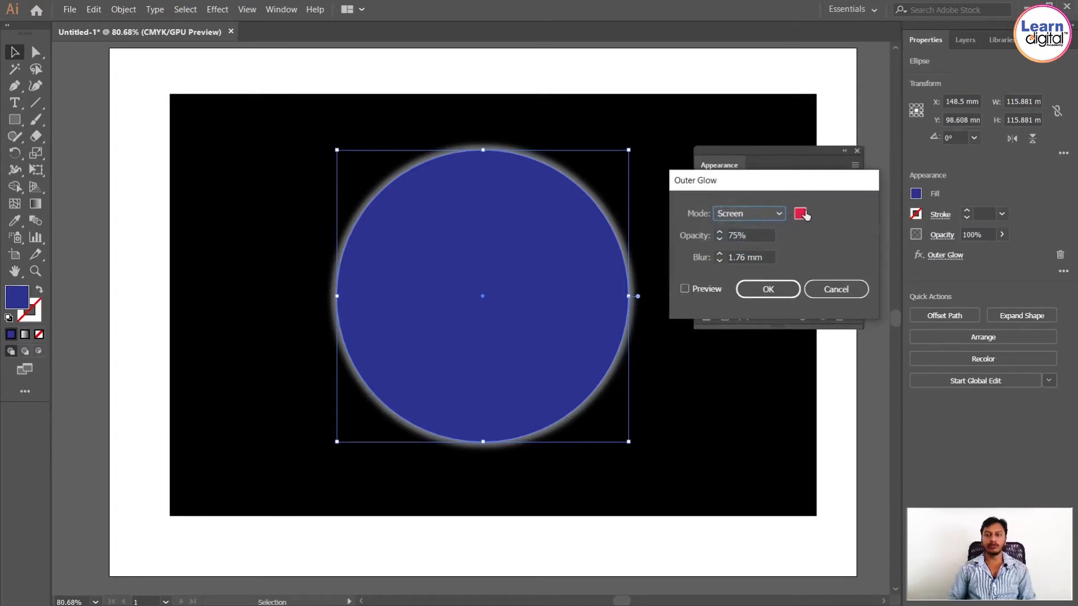
left_click(801, 213)
left_click(687, 289)
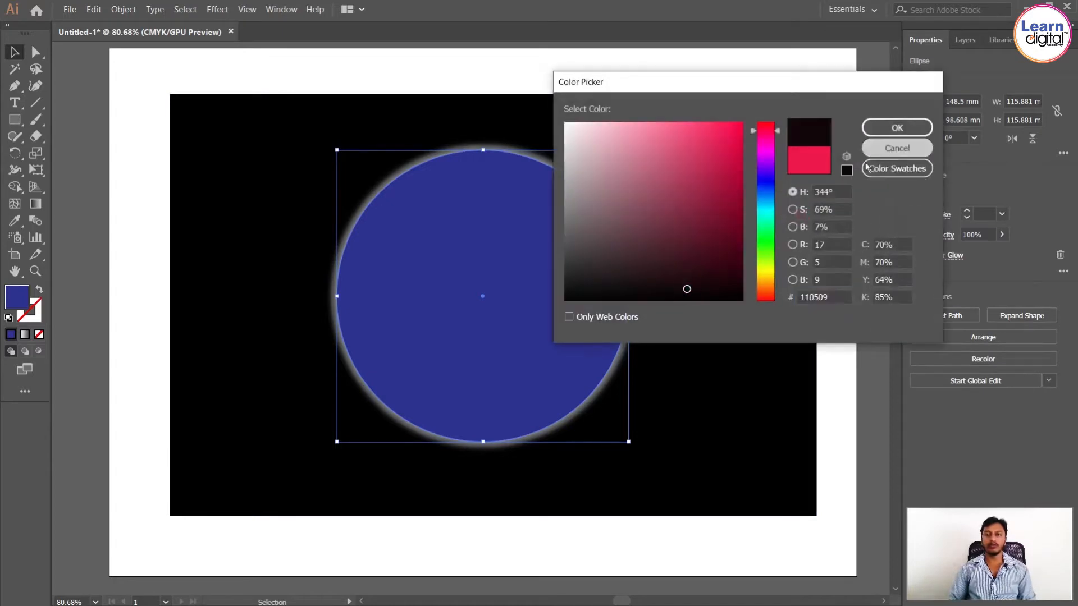
left_click(896, 148)
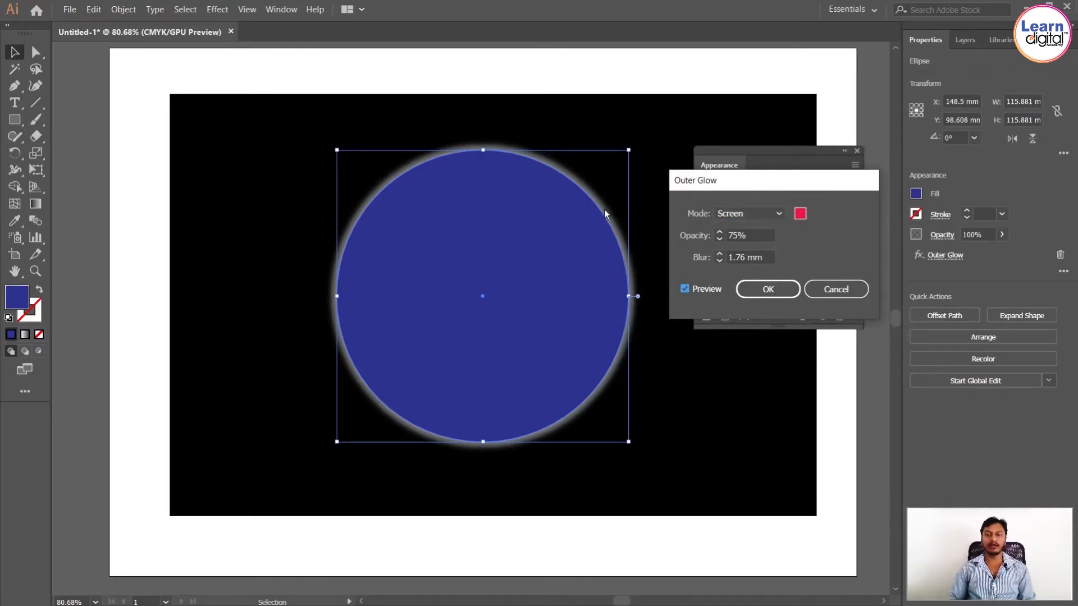
left_click(719, 254)
left_click(719, 254)
left_click(719, 254)
left_click(719, 254)
left_click(718, 254)
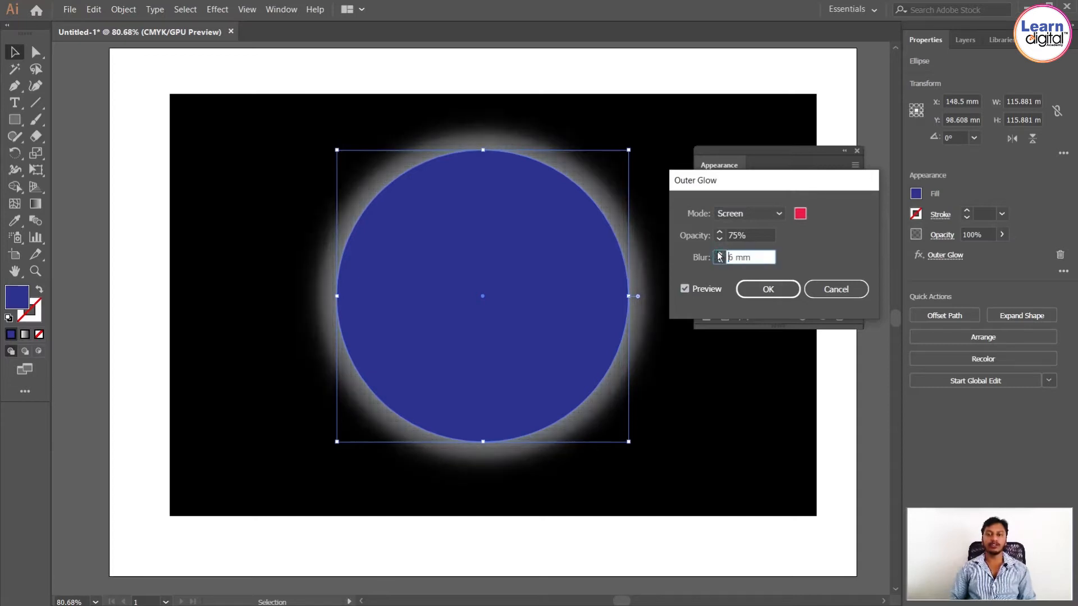
Step: Try a blue color (1b39ea) for the Outer Glow, then discard the changes to the effect
left_click(800, 213)
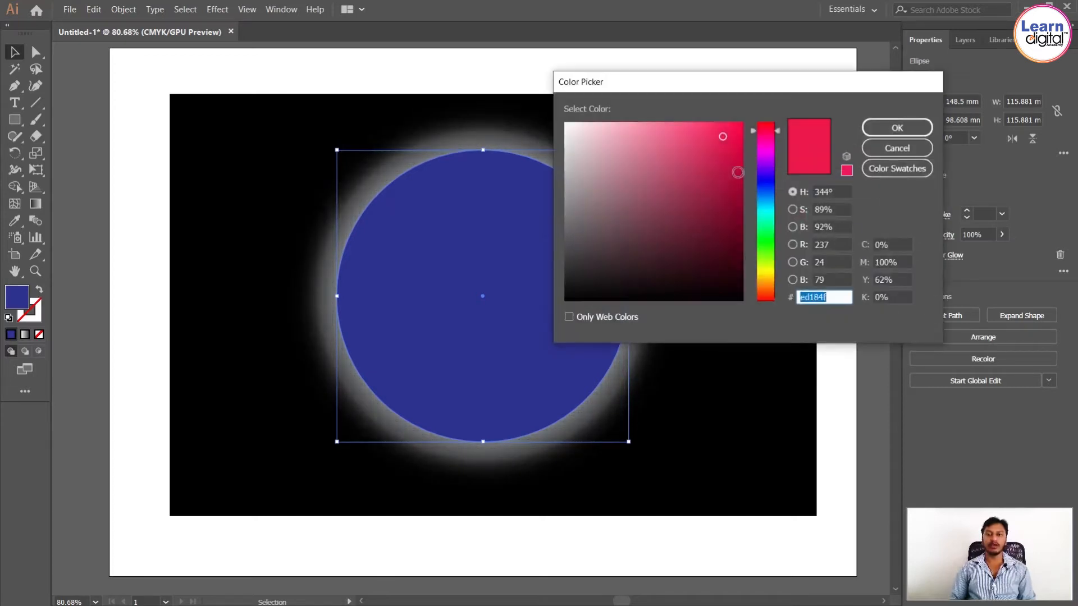
left_click(766, 185)
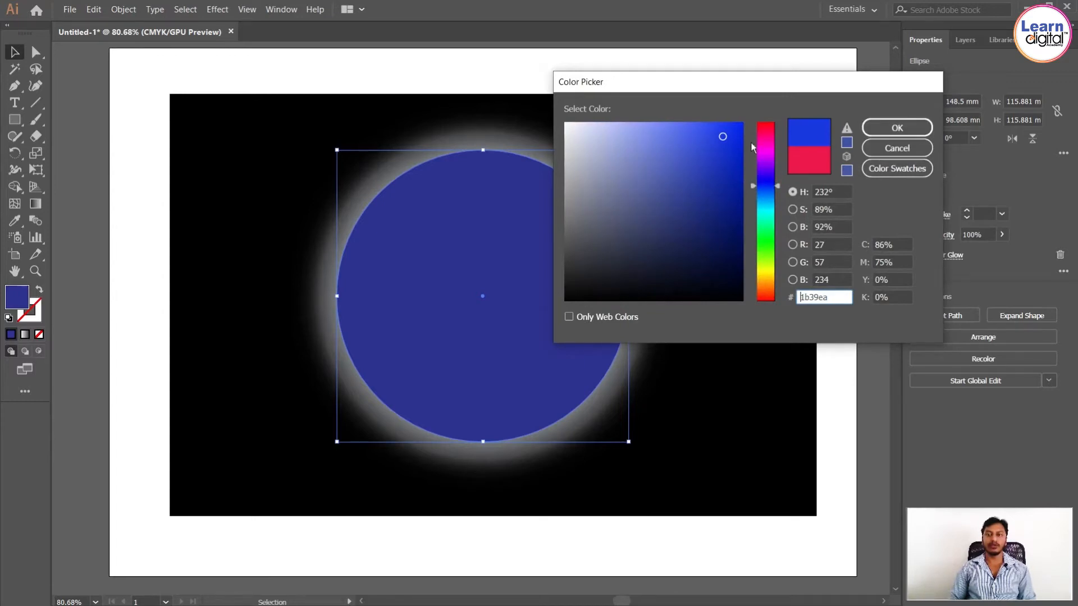
left_click(896, 127)
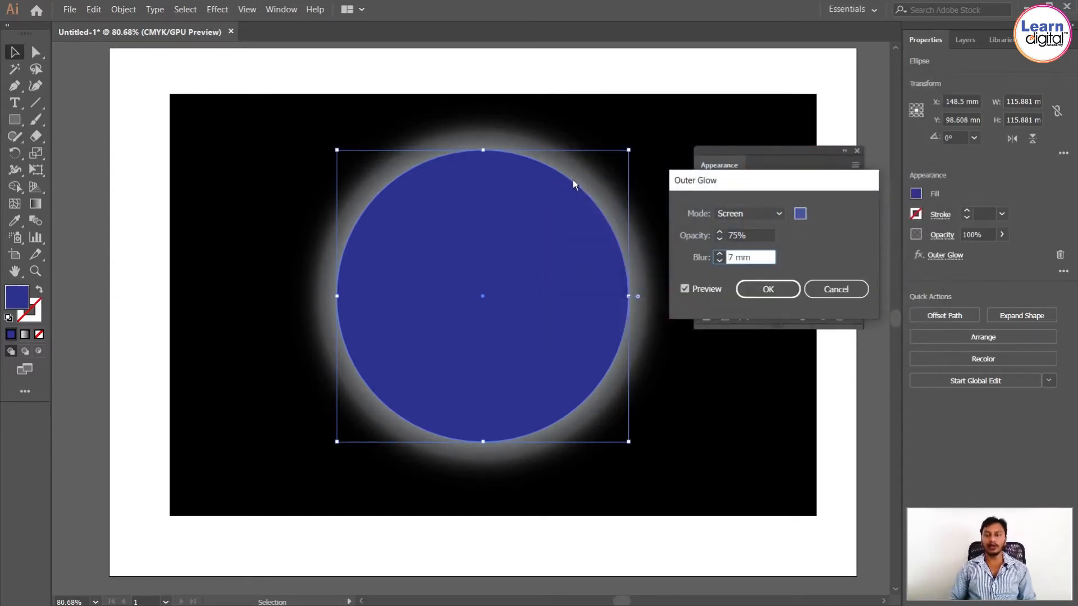
left_click(831, 289)
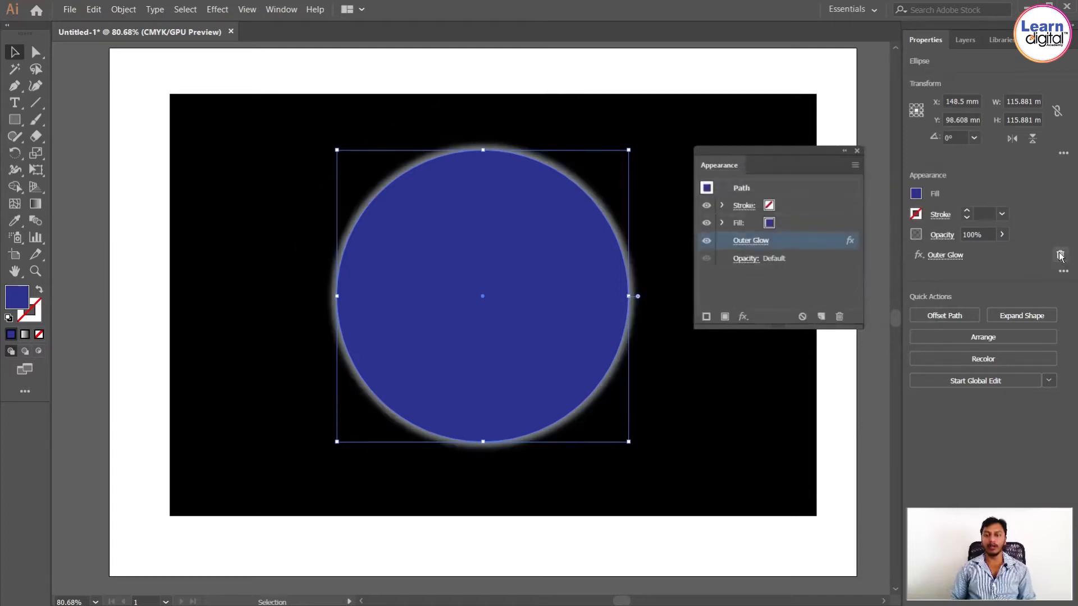
Step: Remove the Outer Glow effect from the circle and delete the black rectangle behind it
left_click(857, 151)
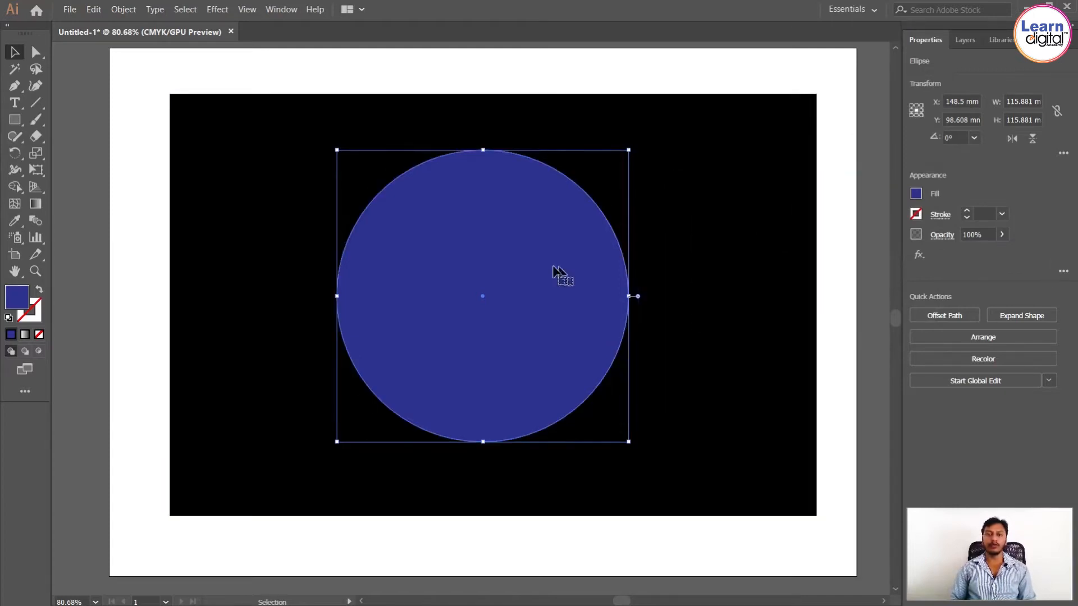
left_click(694, 180)
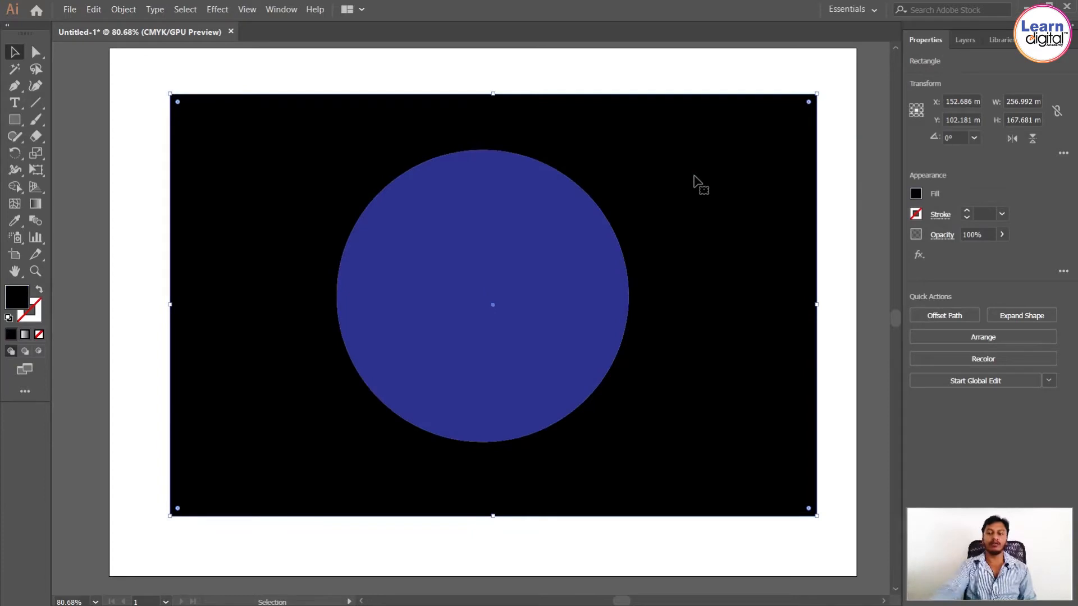
key("Delete")
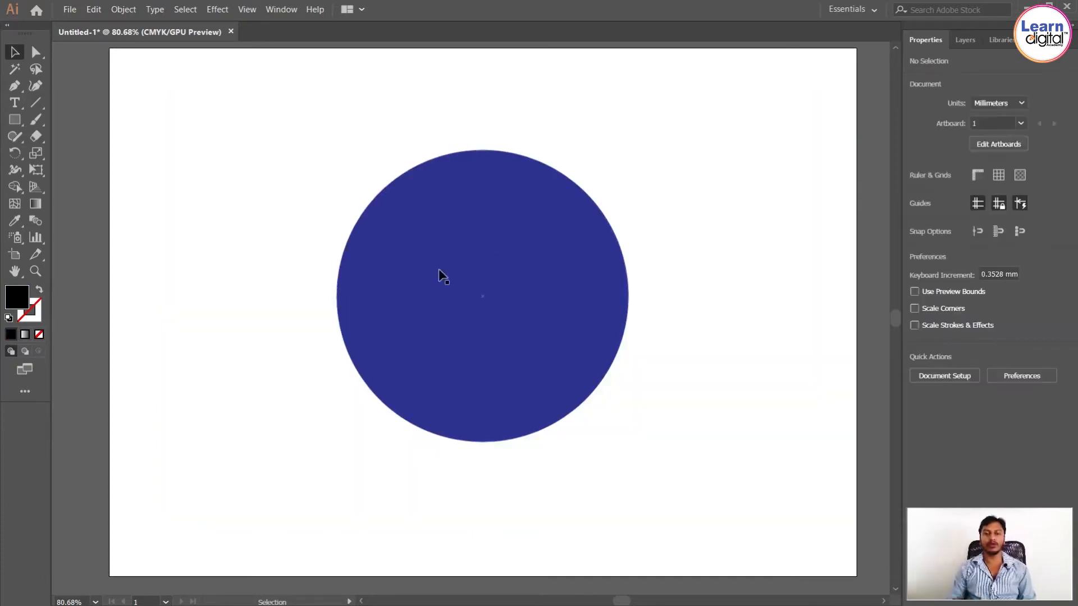
left_click(437, 276)
left_click(217, 9)
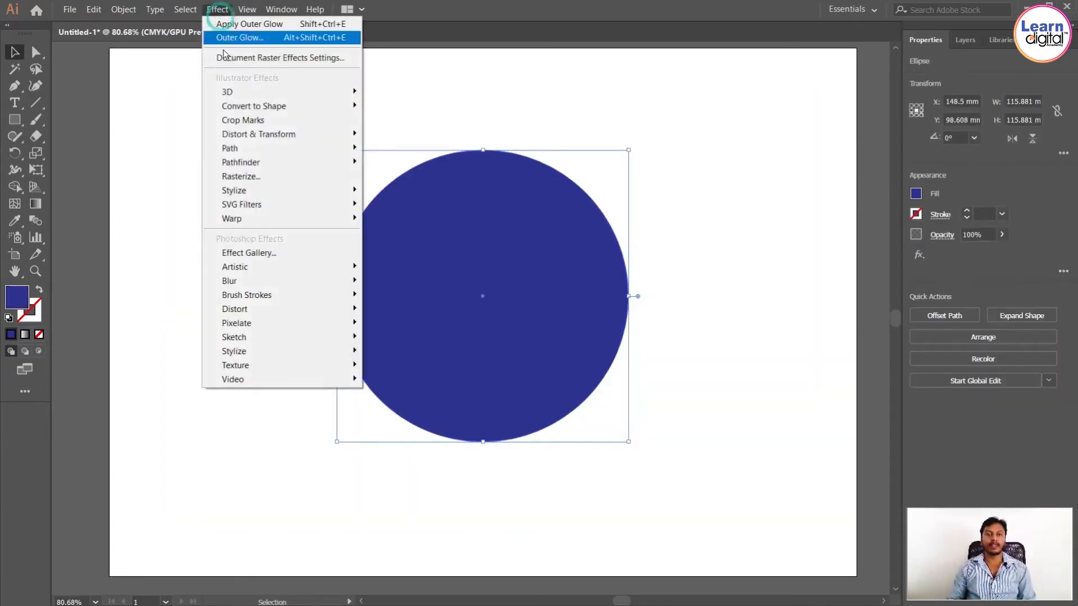
left_click(244, 192)
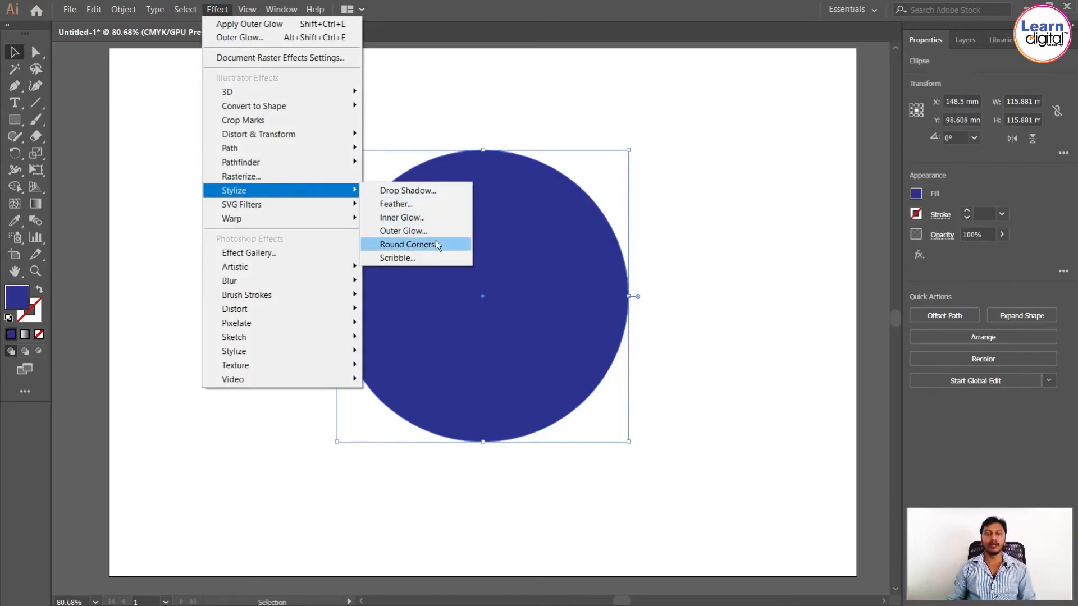
left_click(184, 163)
Step: Draw an upright blue rectangle about 30 by 80 mm beside the circle and move it down about 26 mm
key("m")
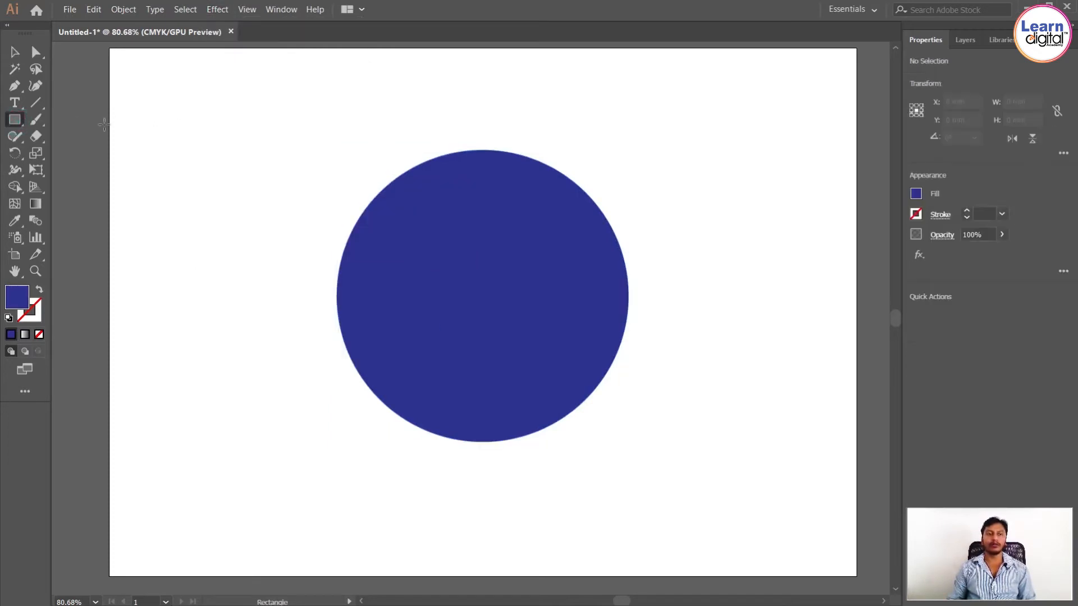
left_click_drag(193, 123, 270, 323)
key("v")
left_click(280, 179)
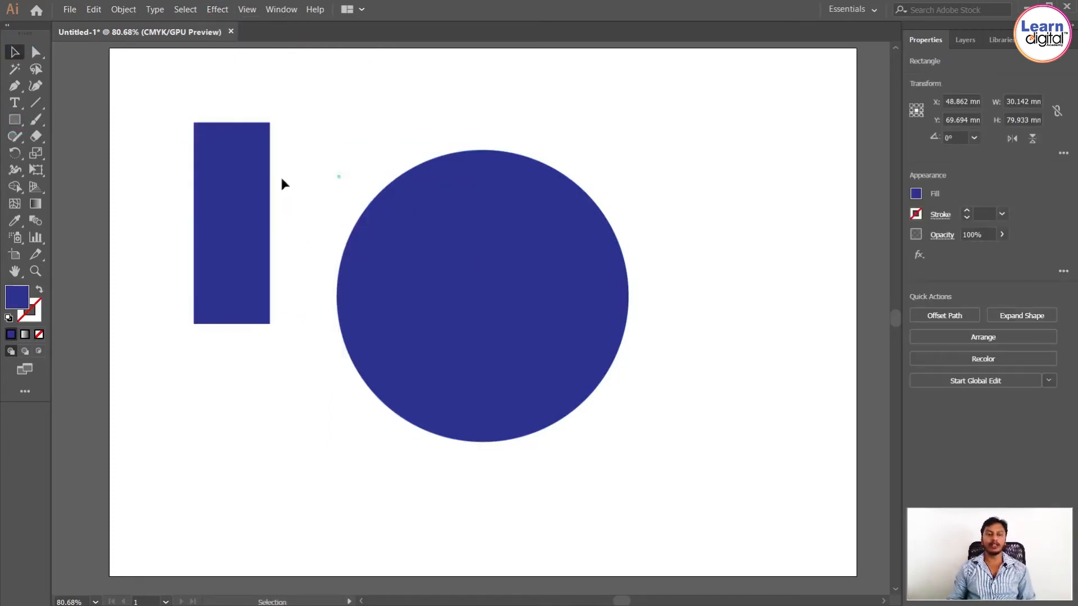
left_click_drag(234, 169, 238, 234)
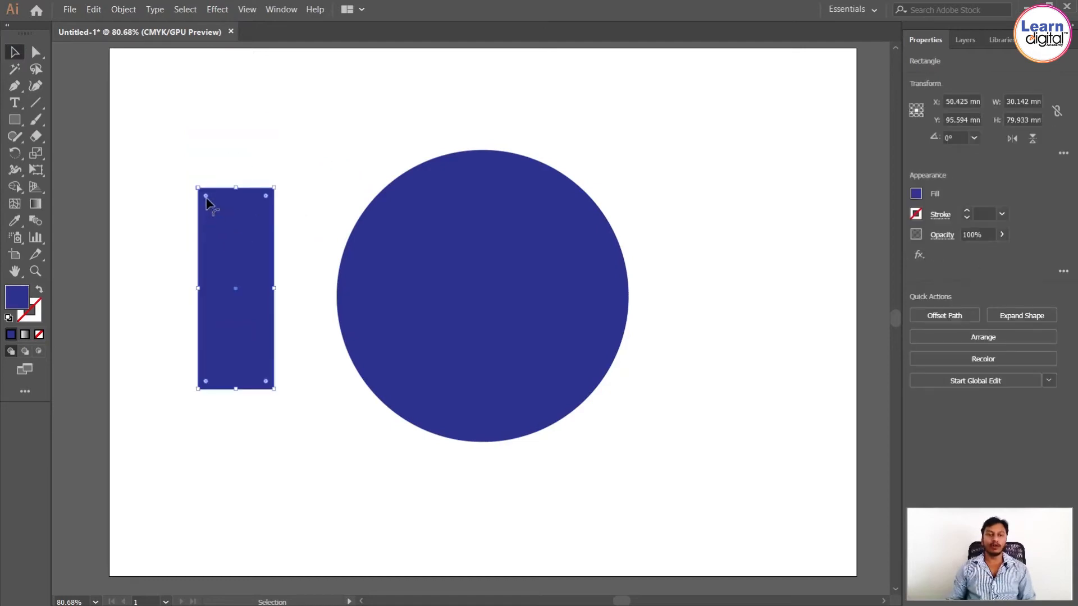
Step: Try to adjust the rectangle's corner rounding directly with its live corner widget
left_click_drag(205, 197, 202, 163)
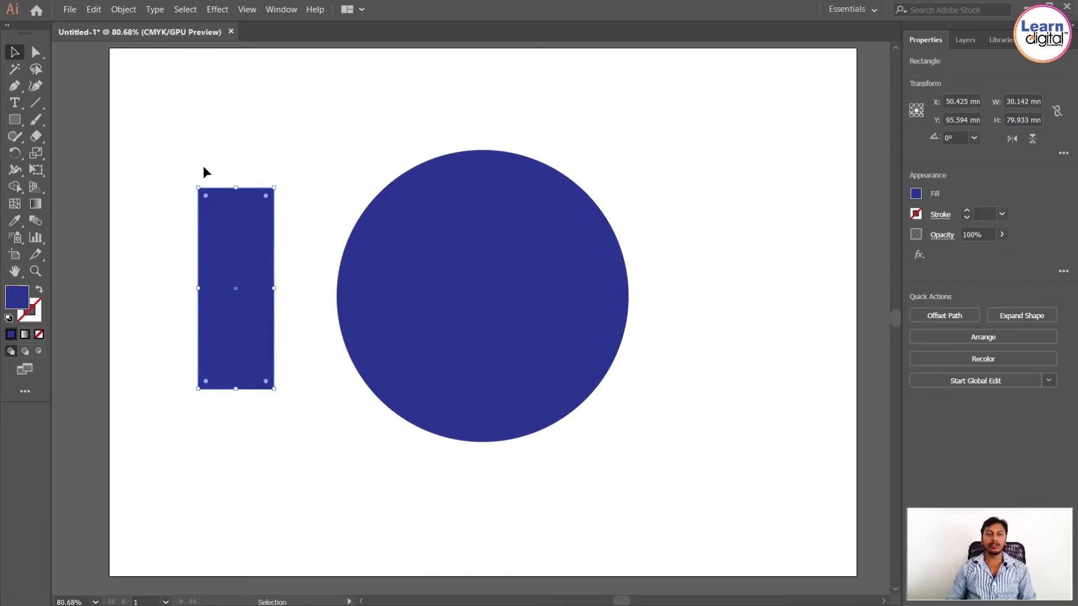
left_click(255, 218)
left_click(272, 106)
Step: Preview a Round Corners effect on the rectangle with a radius of 8 mm, then cancel it
left_click(228, 233)
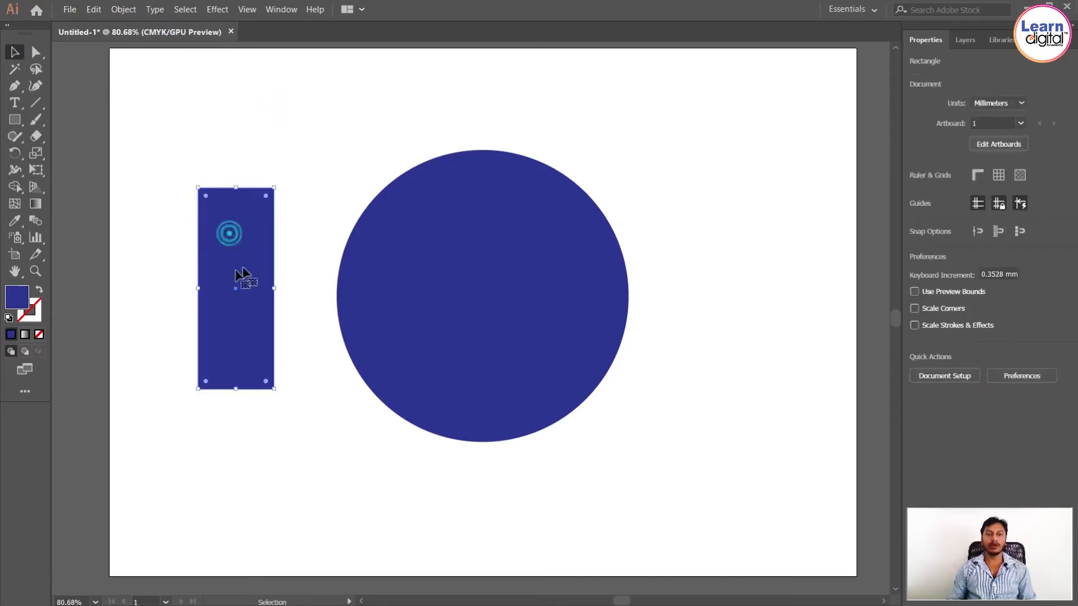
left_click(213, 10)
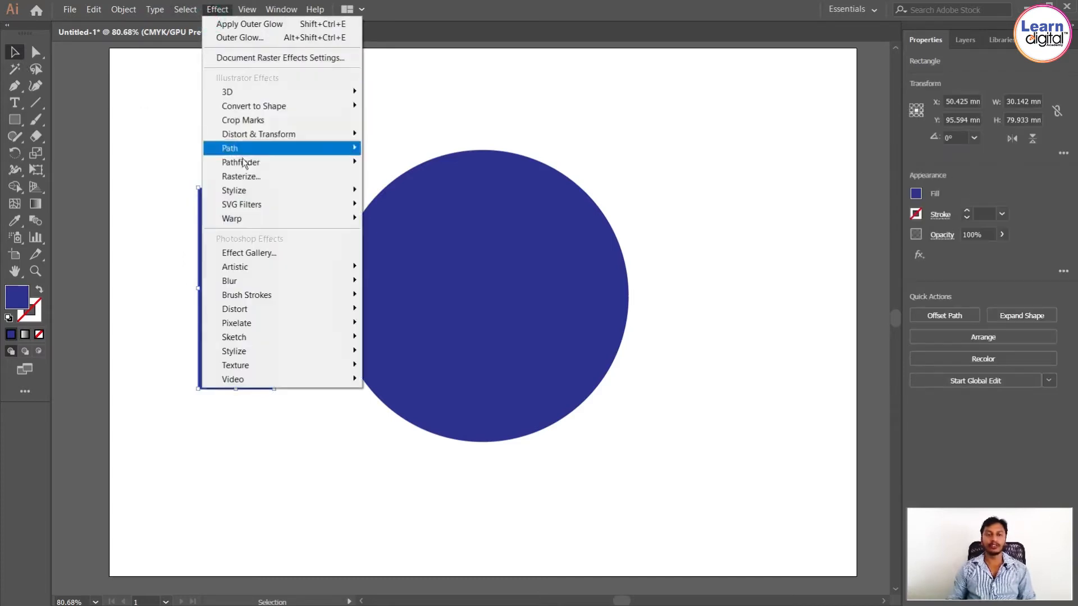
left_click(252, 191)
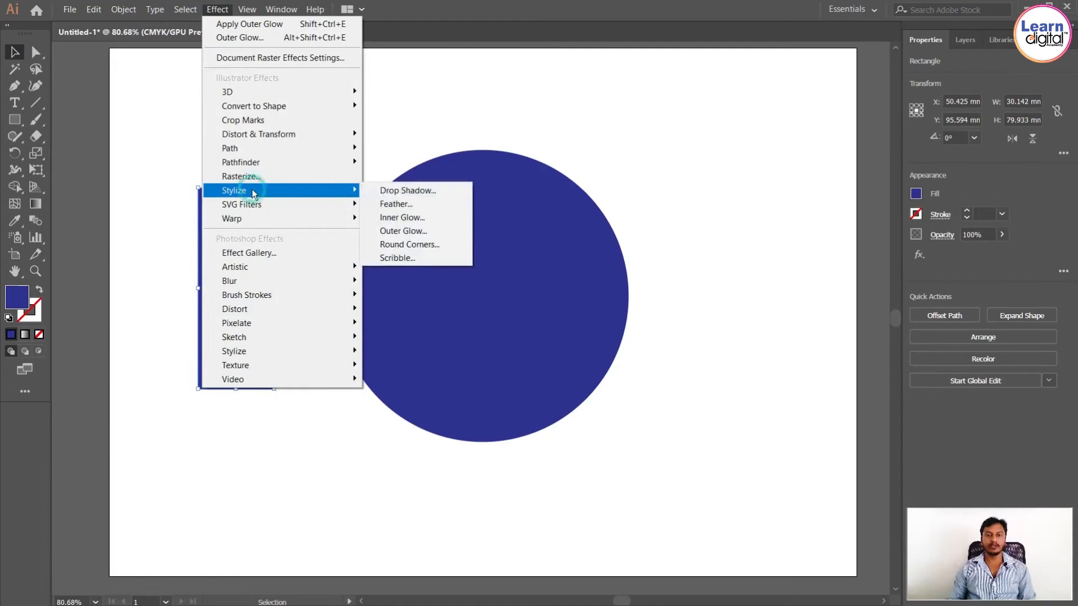
left_click(415, 246)
left_click(619, 285)
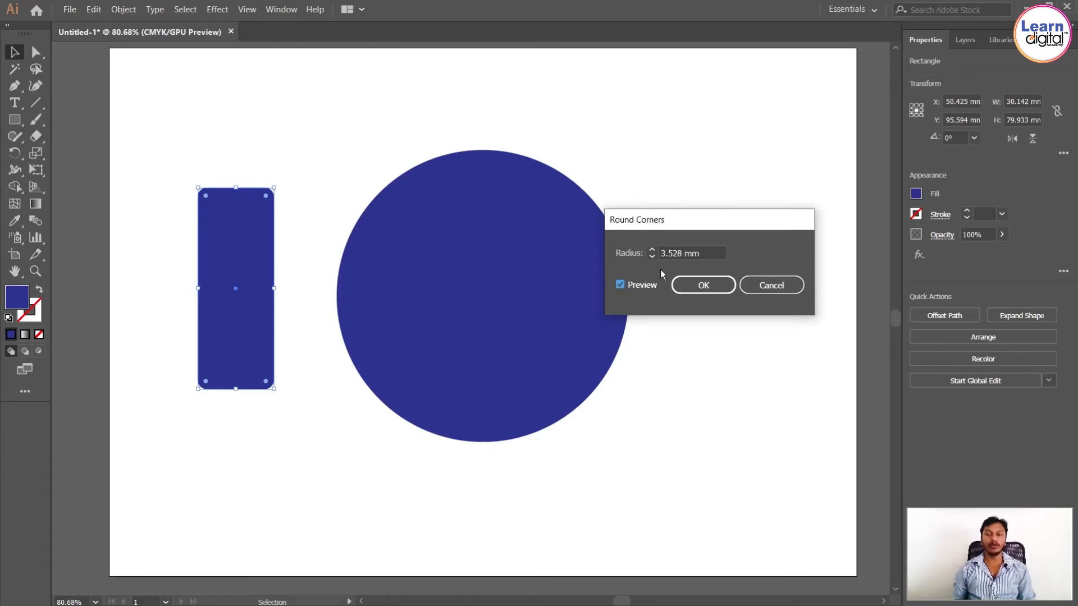
left_click(650, 247)
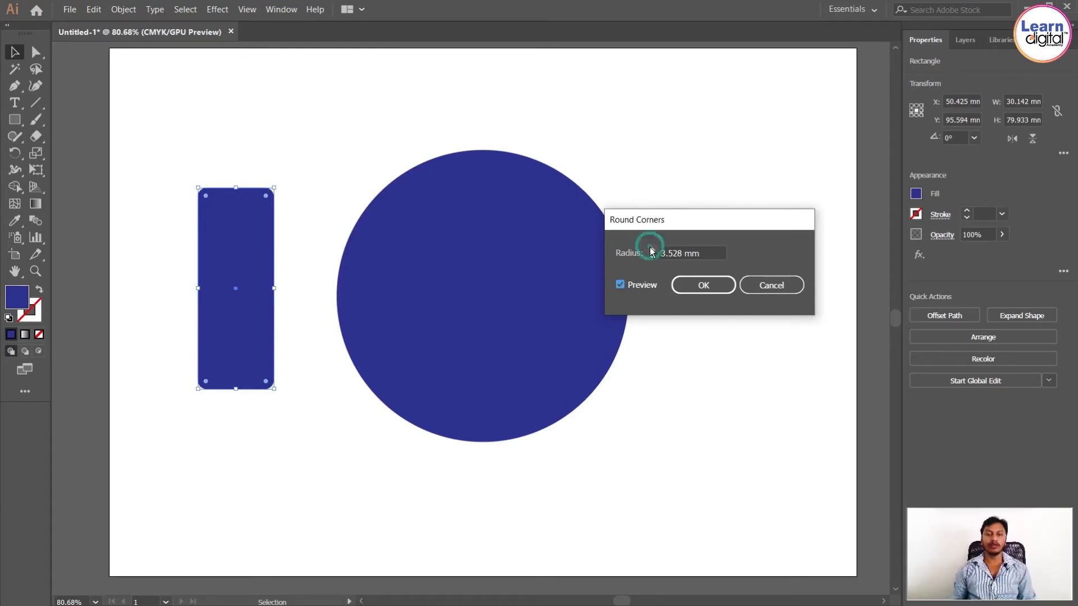
left_click(651, 251)
left_click(651, 250)
left_click(651, 251)
left_click(651, 257)
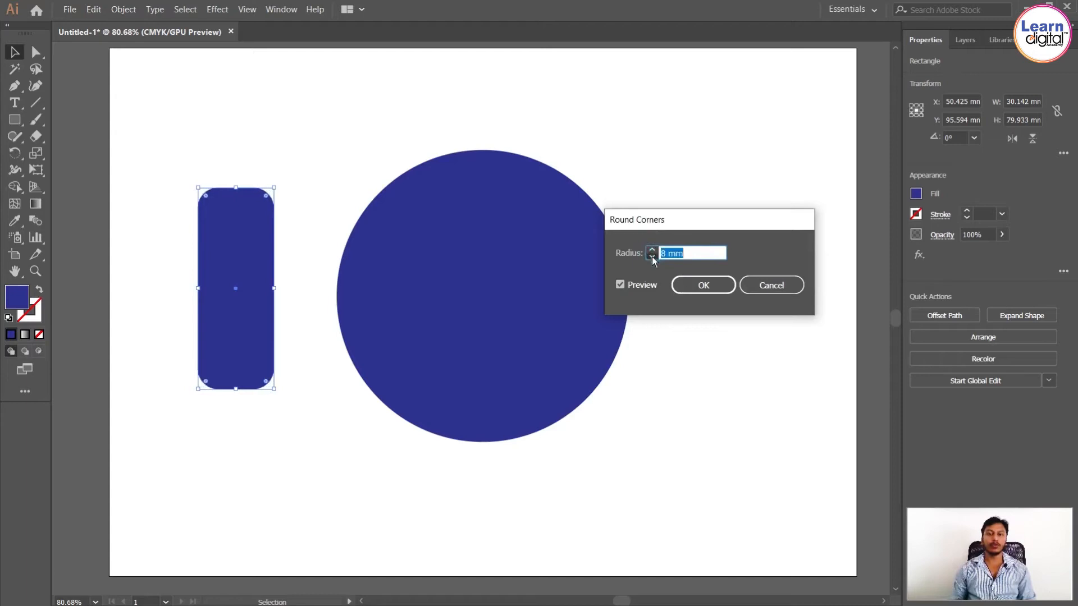
left_click(750, 289)
Step: Delete the narrow blue rectangle beside the circle
left_click(727, 366)
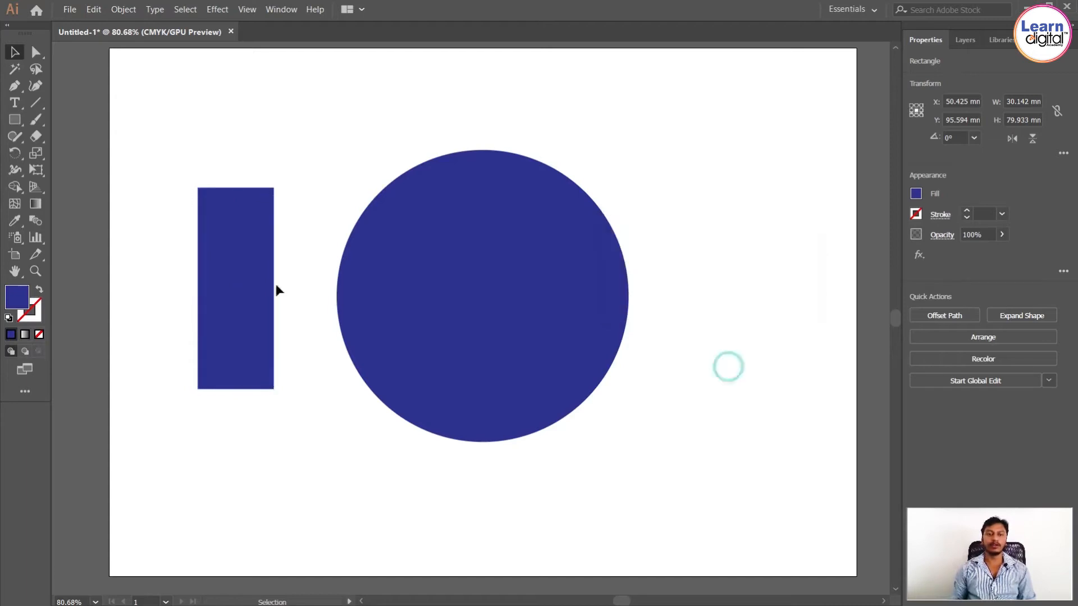
left_click(253, 269)
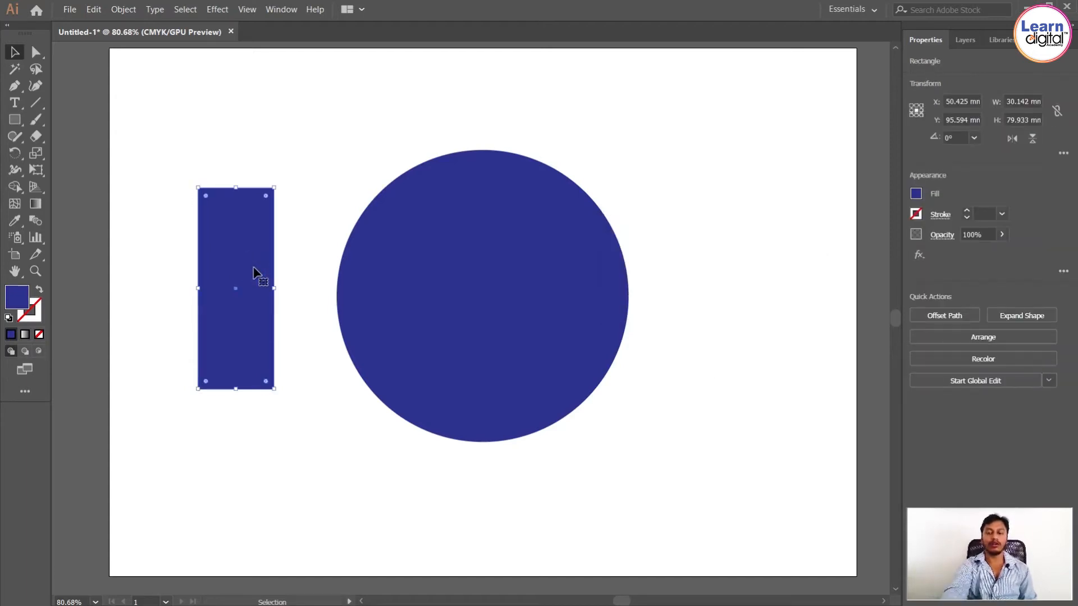
key("Delete")
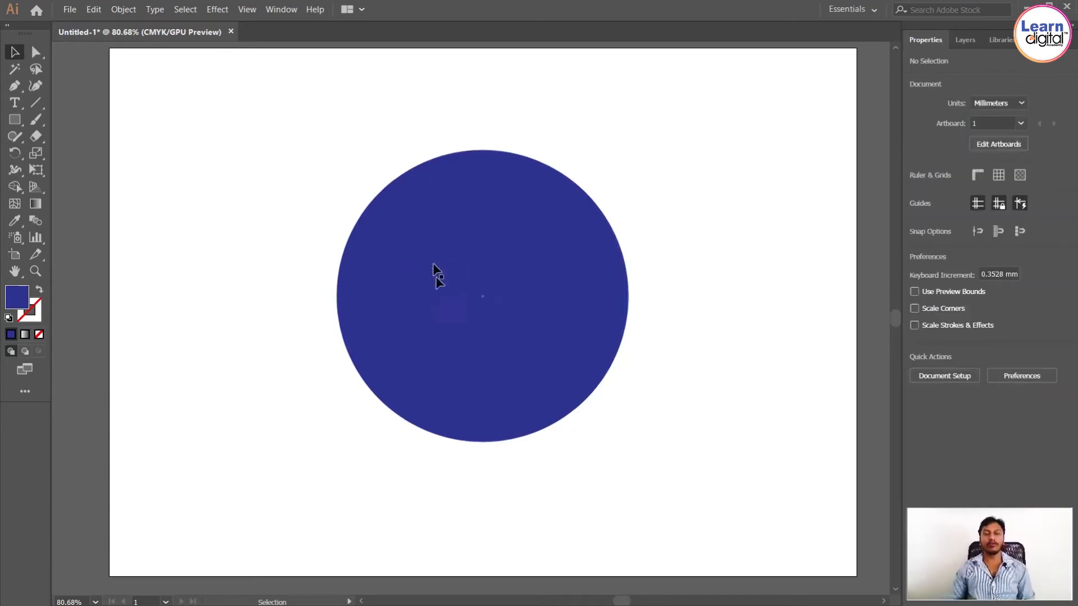
Step: Move the circle down about 10 mm and preview a Scribble effect on it with the Childlike preset
left_click_drag(436, 275, 425, 290)
left_click(217, 10)
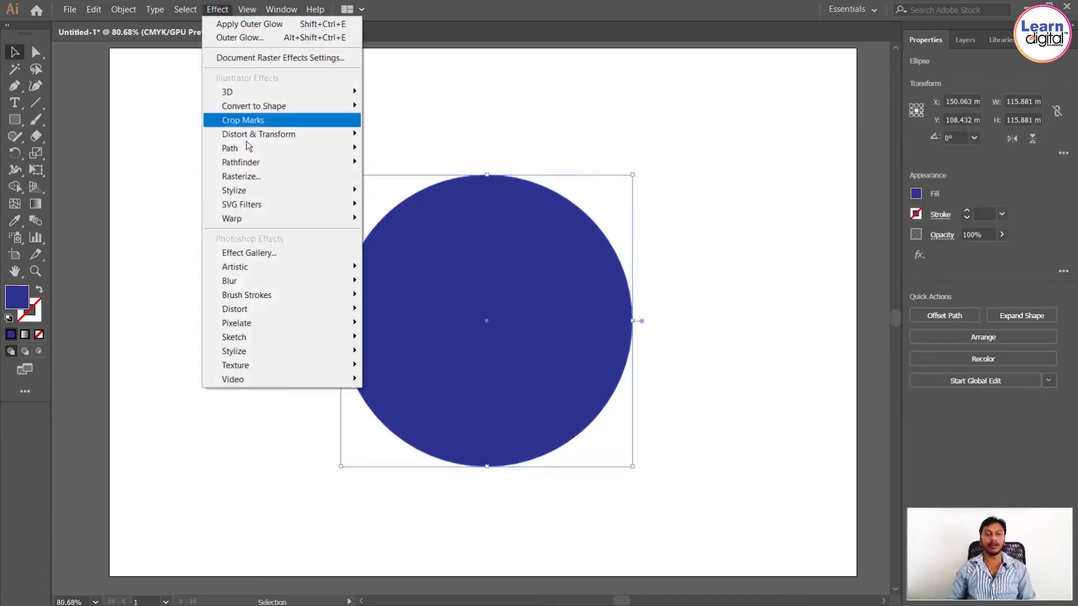
mouse_move(263, 189)
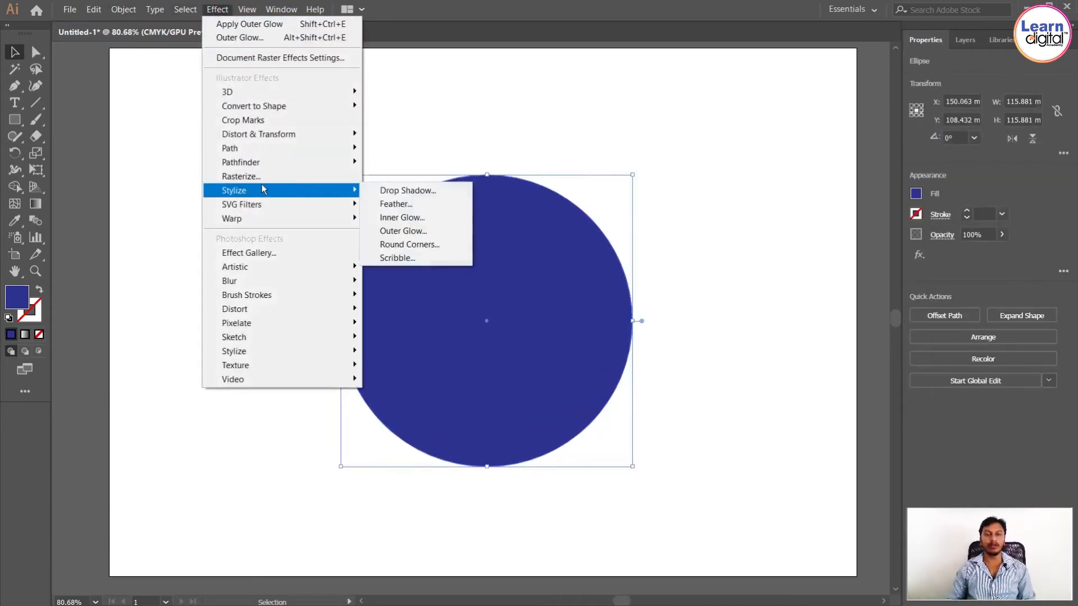
left_click(408, 258)
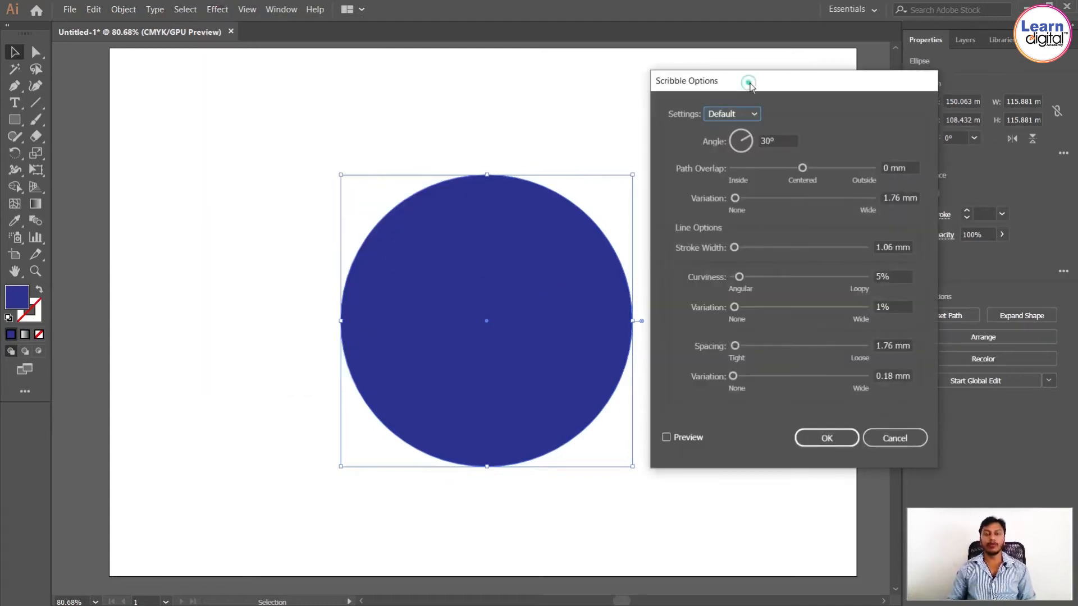
left_click(737, 115)
left_click(745, 168)
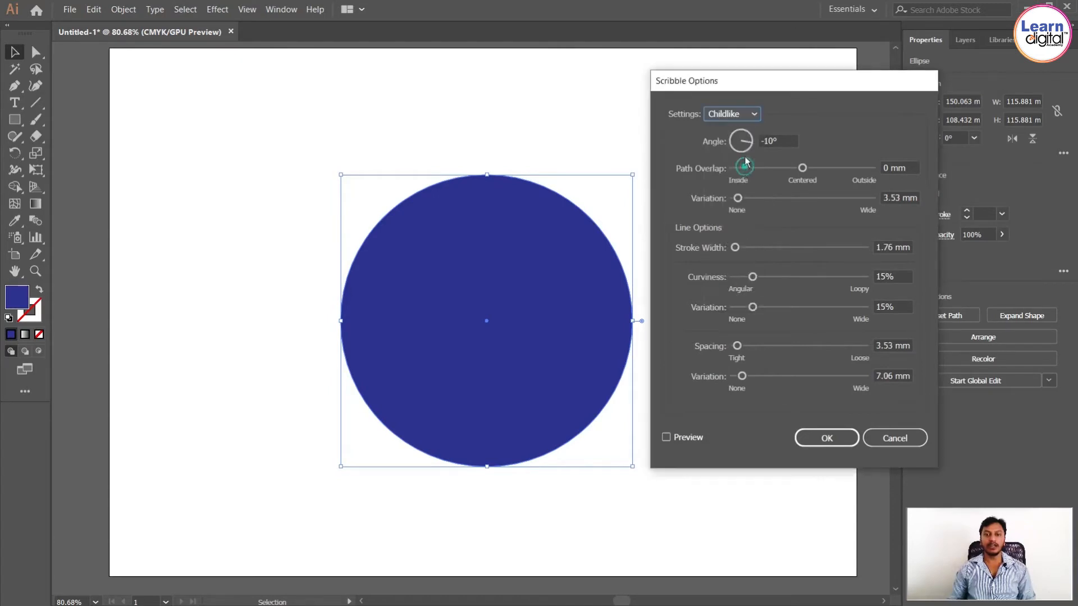
left_click(679, 439)
left_click_drag(752, 90, 776, 86)
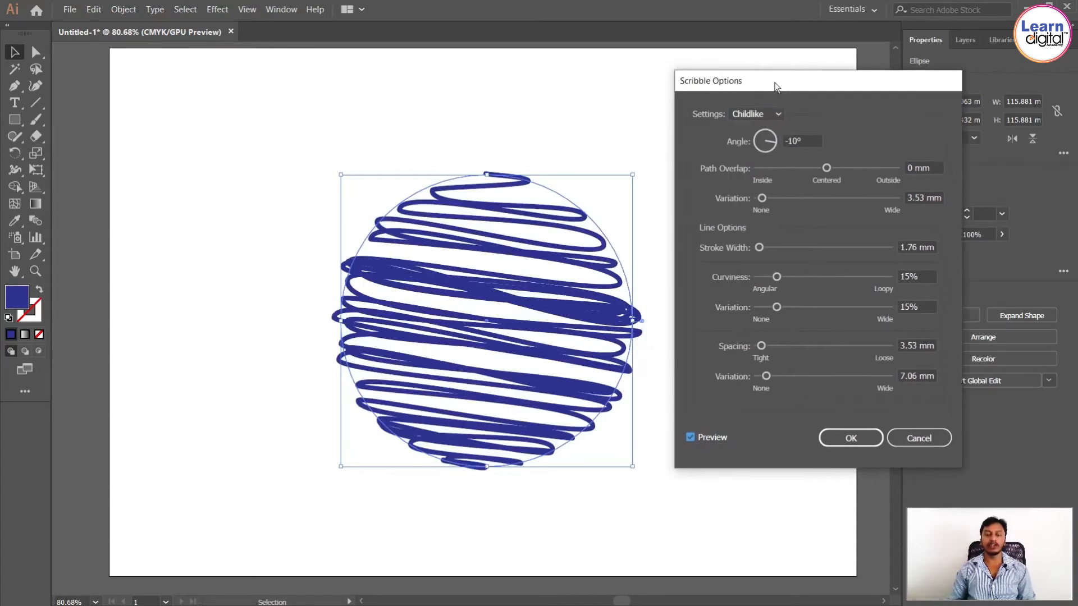
Step: Preview the Scribble presets from Dense through Zig-zag on the circle, then return to the Childlike preset
left_click(769, 114)
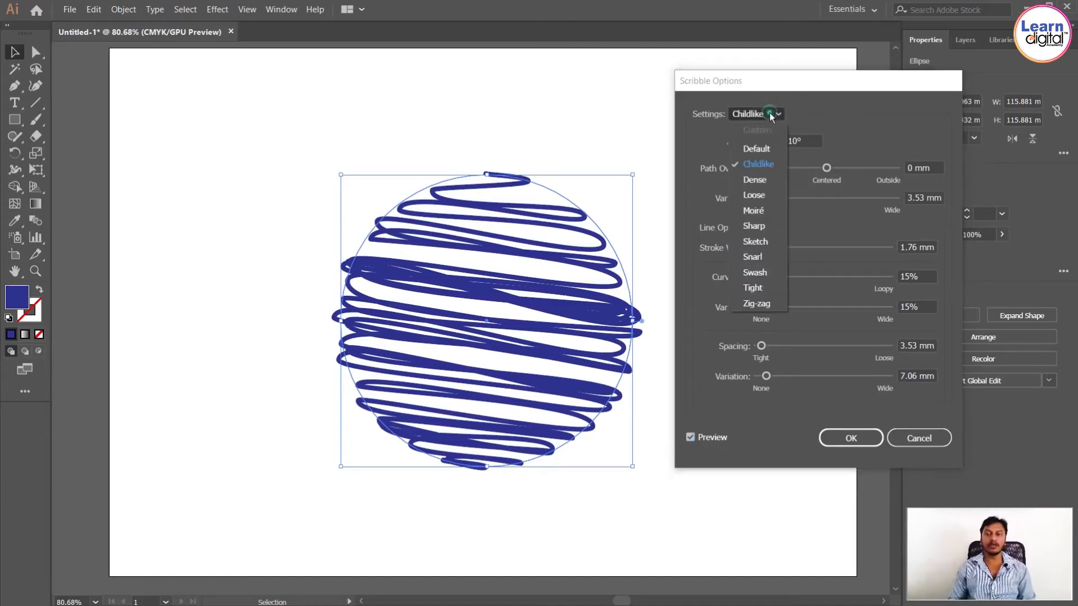
left_click(765, 164)
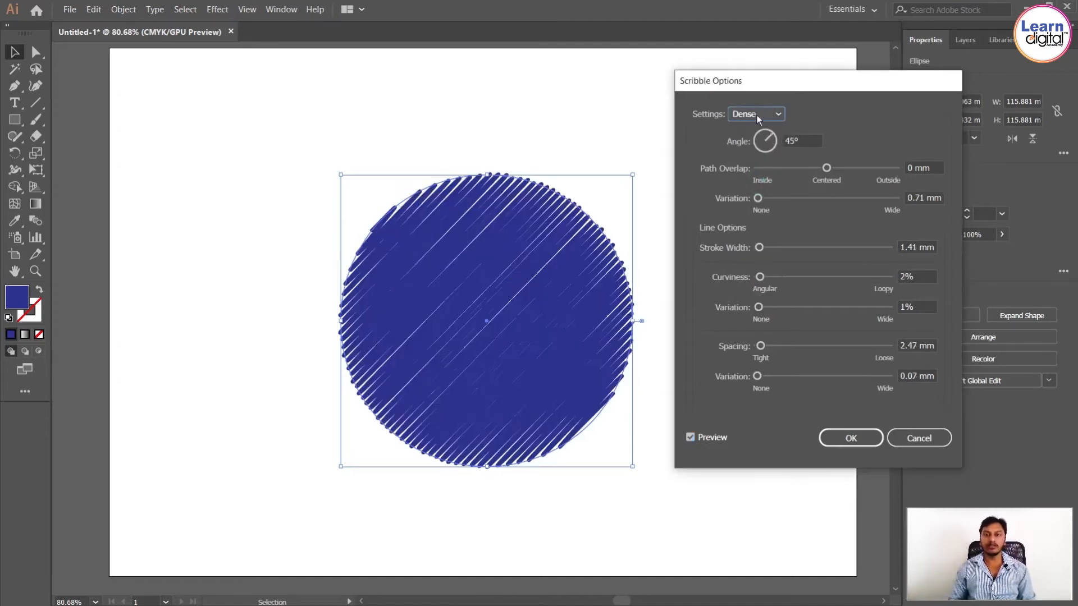
scroll(756, 115, "down", 1)
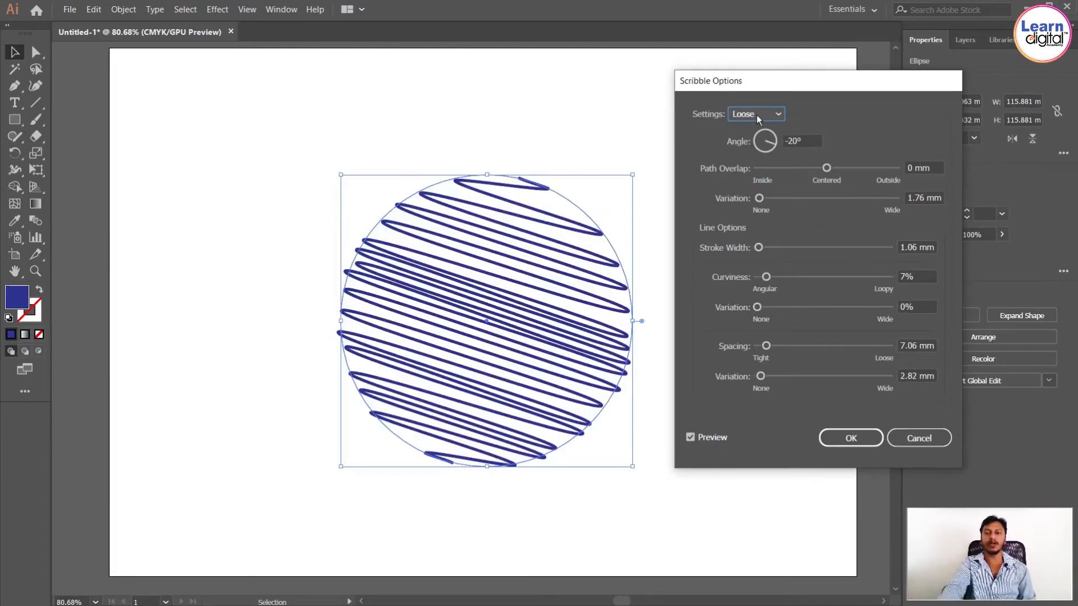
scroll(756, 115, "down", 1)
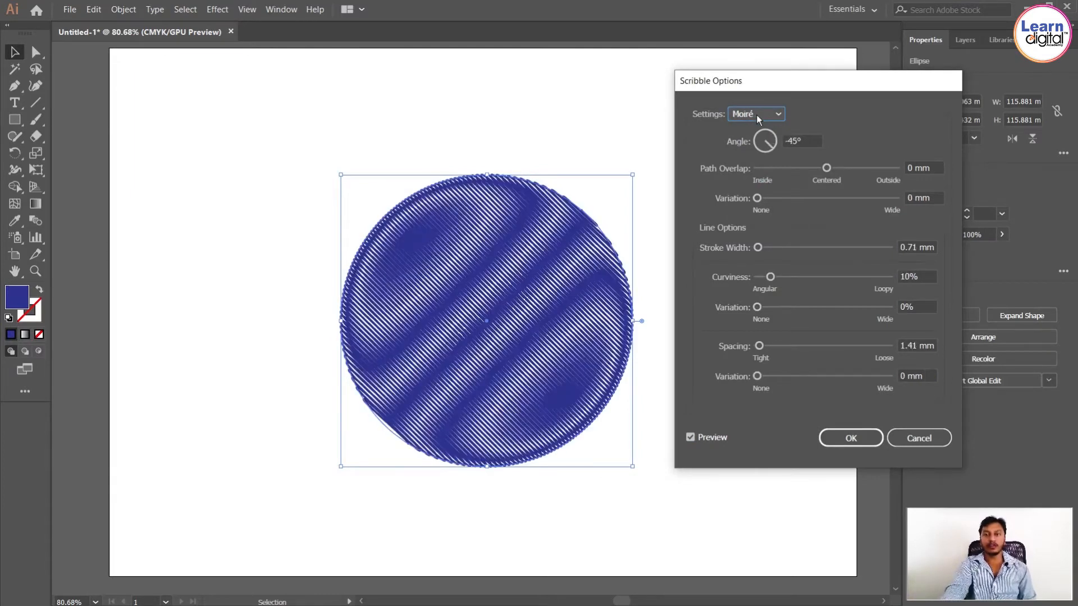
scroll(756, 114, "down", 1)
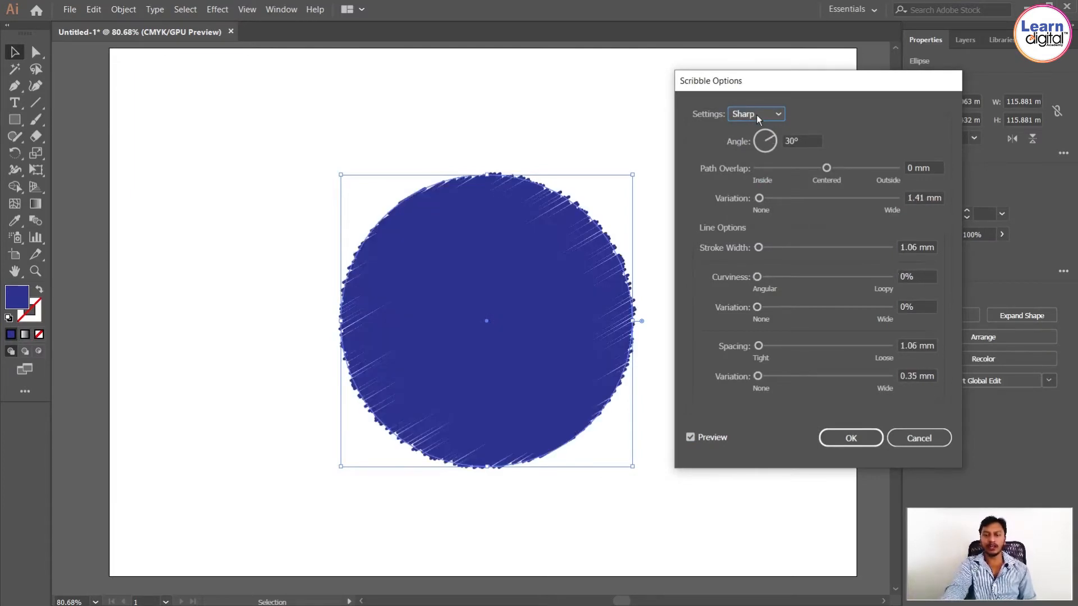
scroll(756, 115, "down", 1)
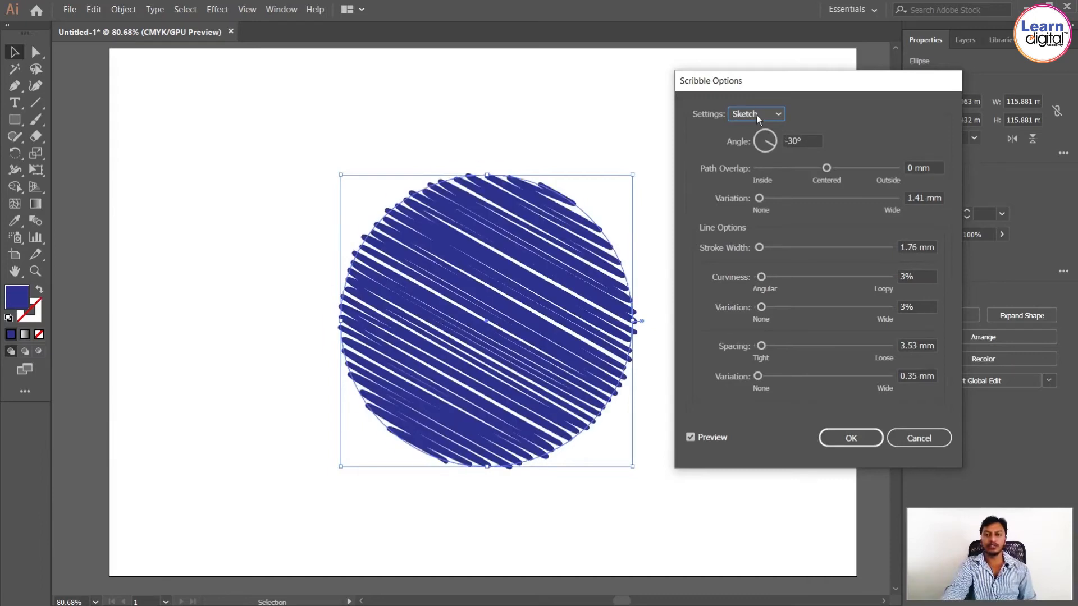
scroll(756, 115, "down", 1)
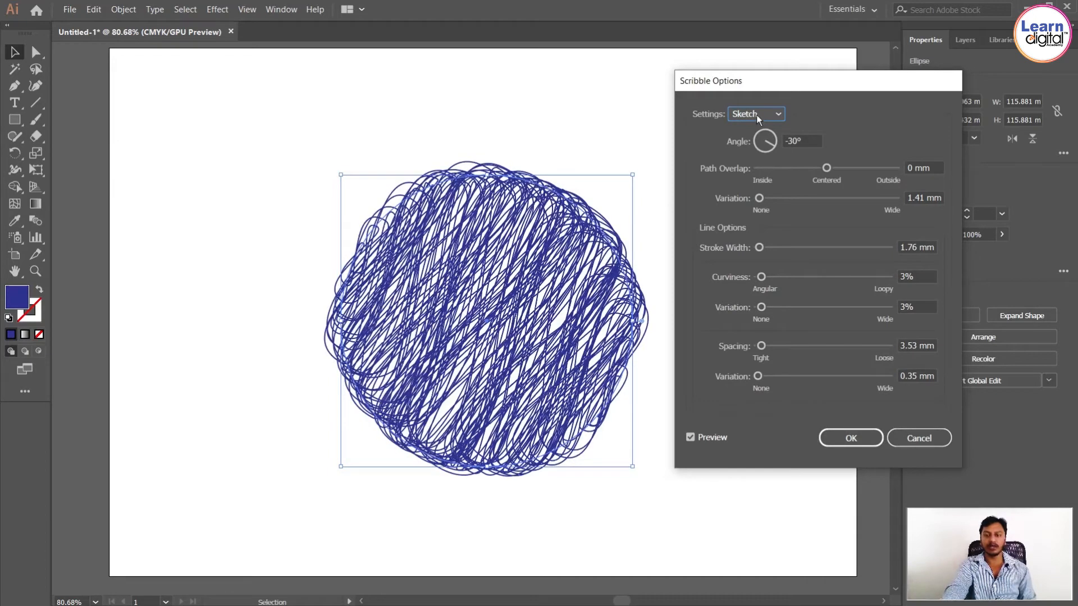
scroll(756, 115, "down", 1)
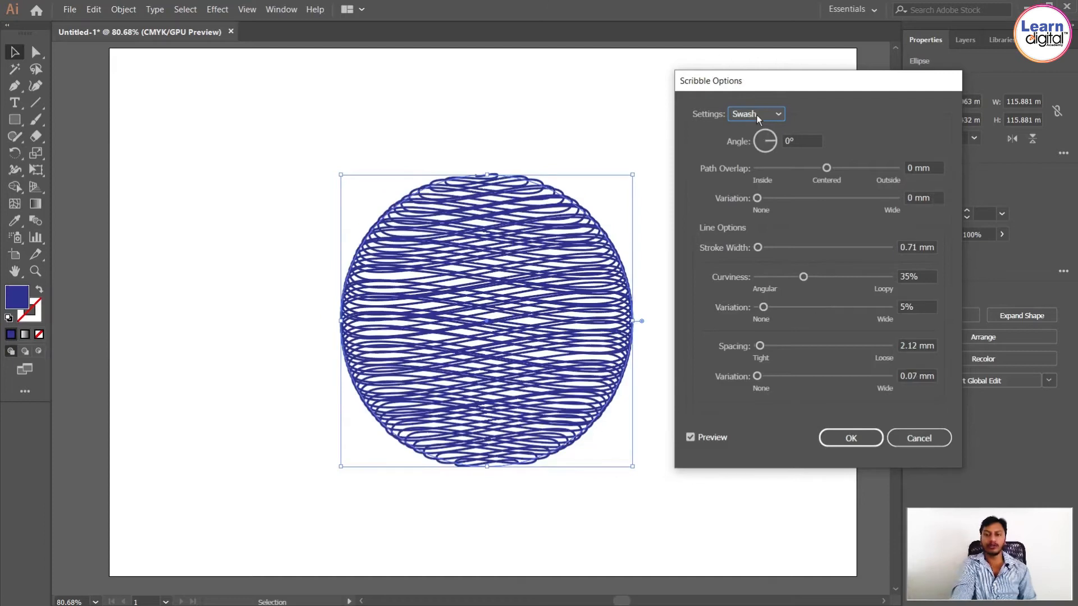
scroll(756, 114, "down", 1)
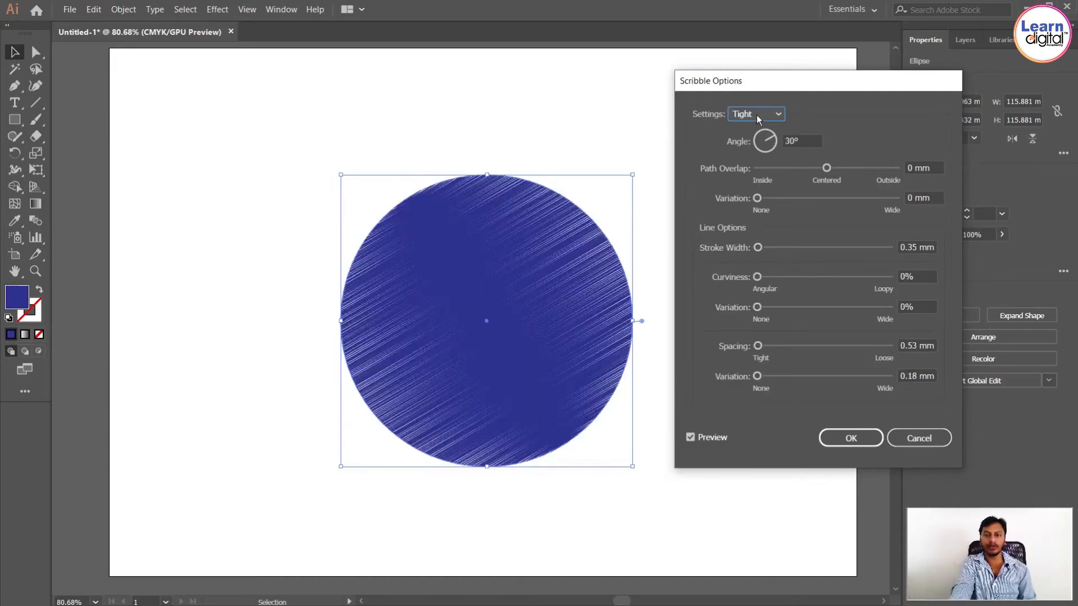
scroll(756, 114, "down", 1)
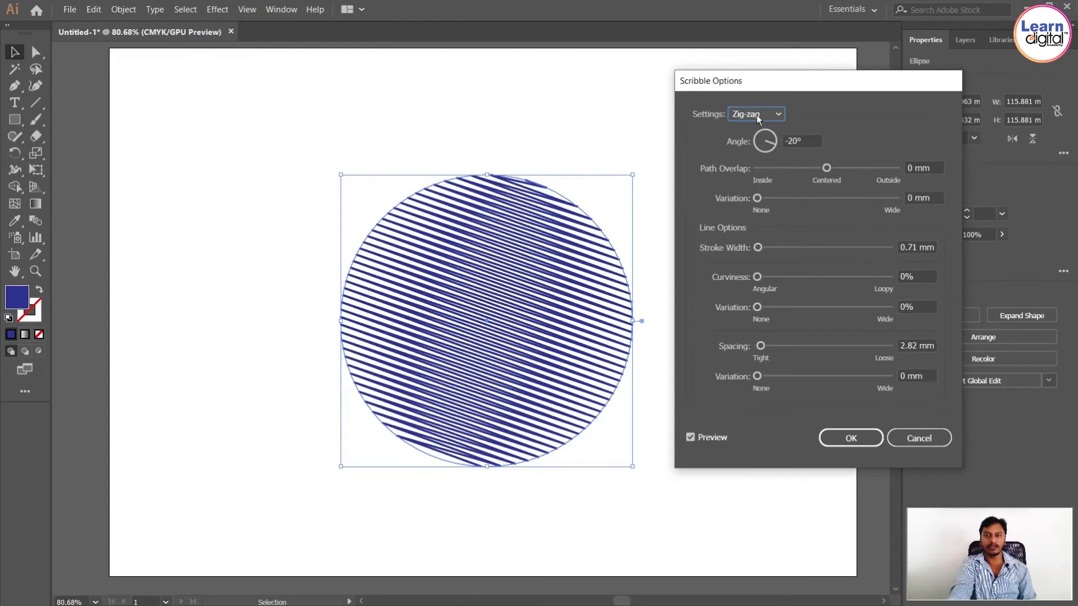
scroll(756, 119, "up", 2)
scroll(756, 115, "up", 1)
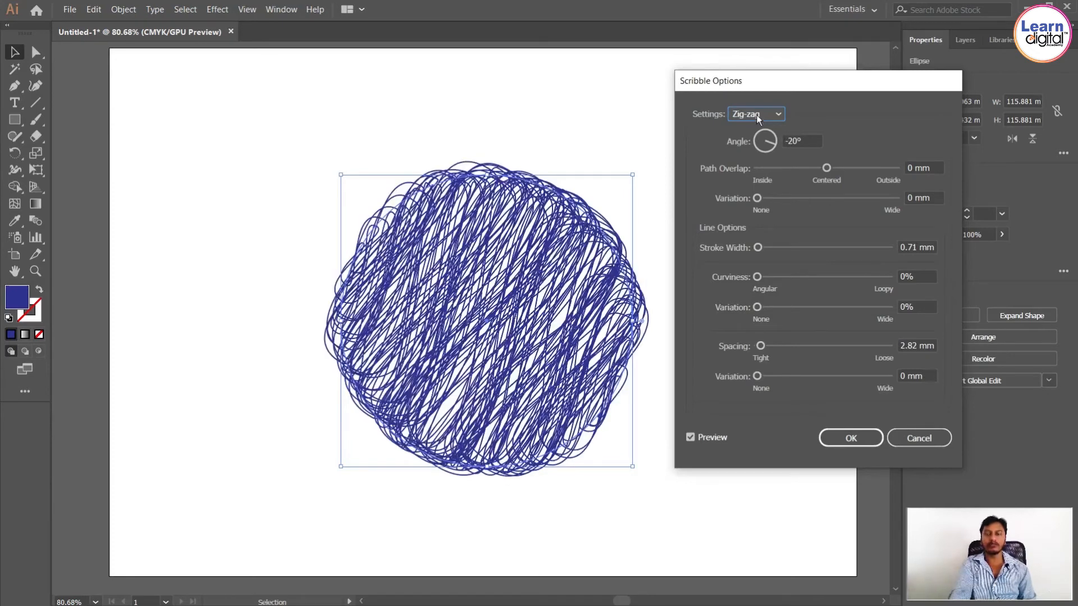
scroll(756, 115, "up", 4)
left_click(756, 115)
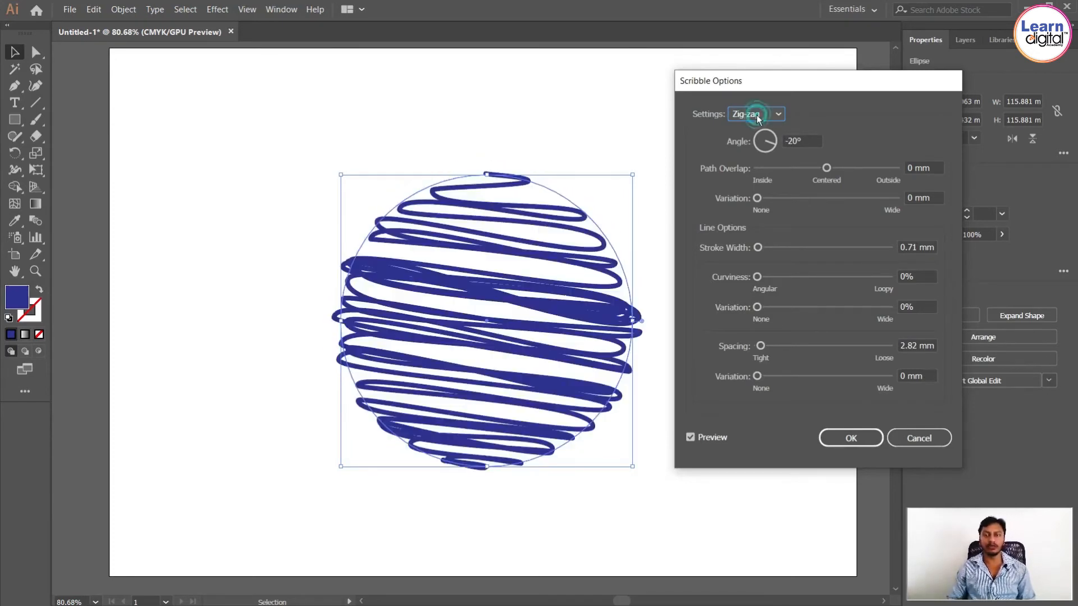
left_click(747, 162)
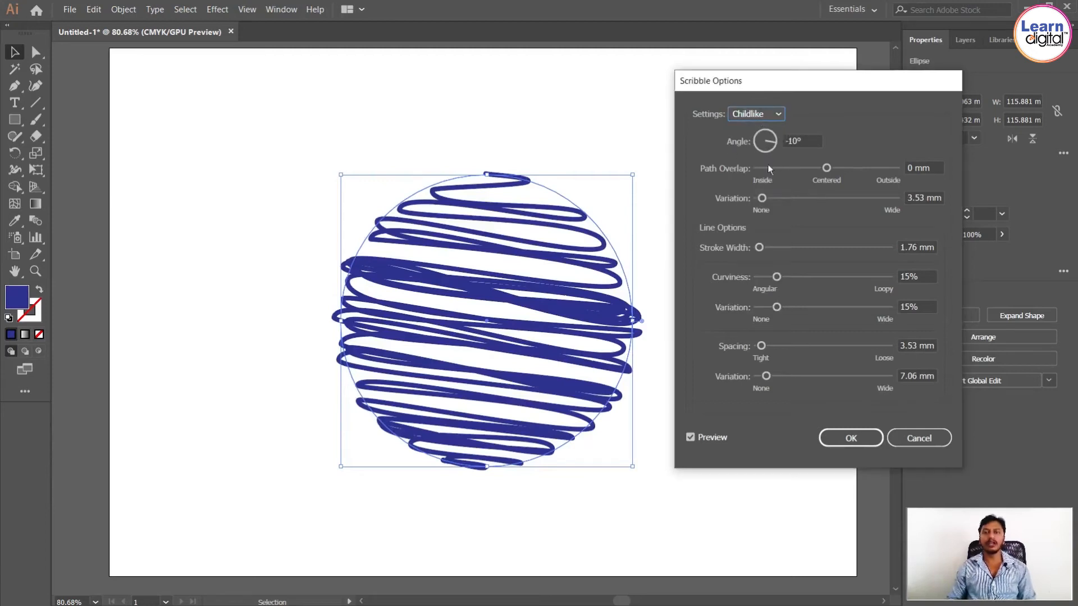
Step: Set the scribble's angle to 124°, its path overlap to 1.78 mm and the overlap variation to 5.29 mm
left_click_drag(766, 139, 764, 144)
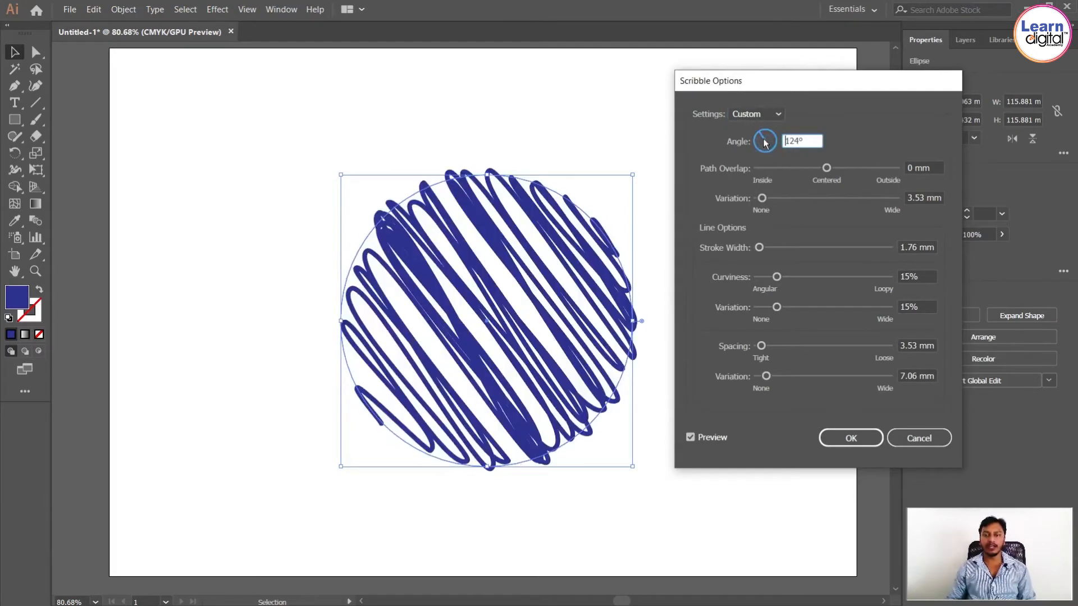
mouse_move(826, 167)
left_mouse_down()
mouse_move(844, 167)
mouse_move(812, 168)
mouse_move(835, 167)
left_mouse_up()
mouse_move(772, 196)
left_mouse_down()
mouse_move(790, 202)
mouse_move(764, 199)
left_mouse_up()
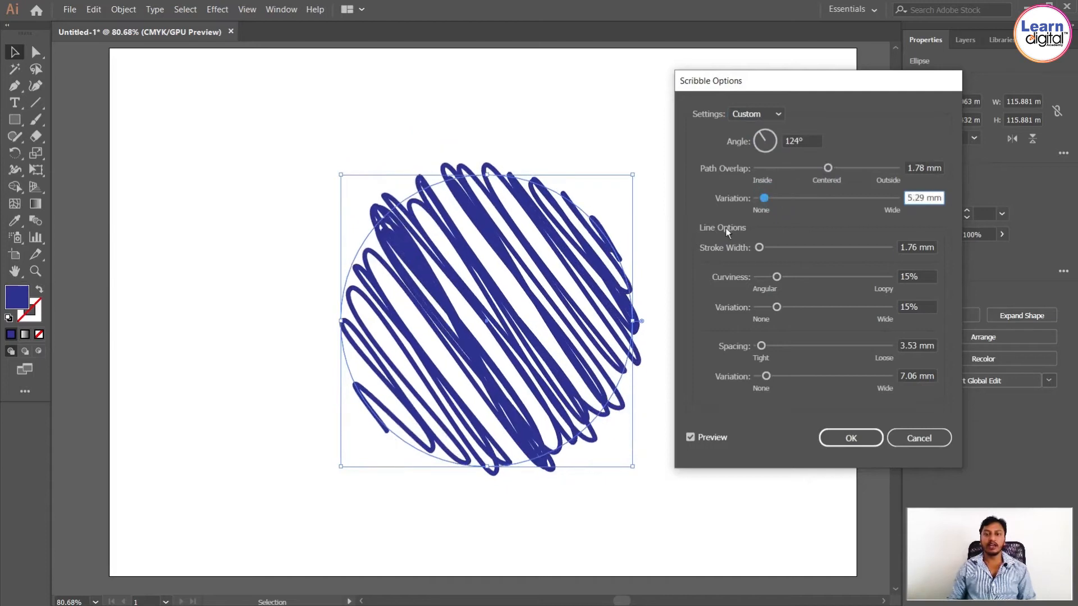
Step: Set the scribble's stroke width to 1 mm, its curviness to 28% and the curviness variation to 16%
left_click(919, 247)
type("0")
key("Up")
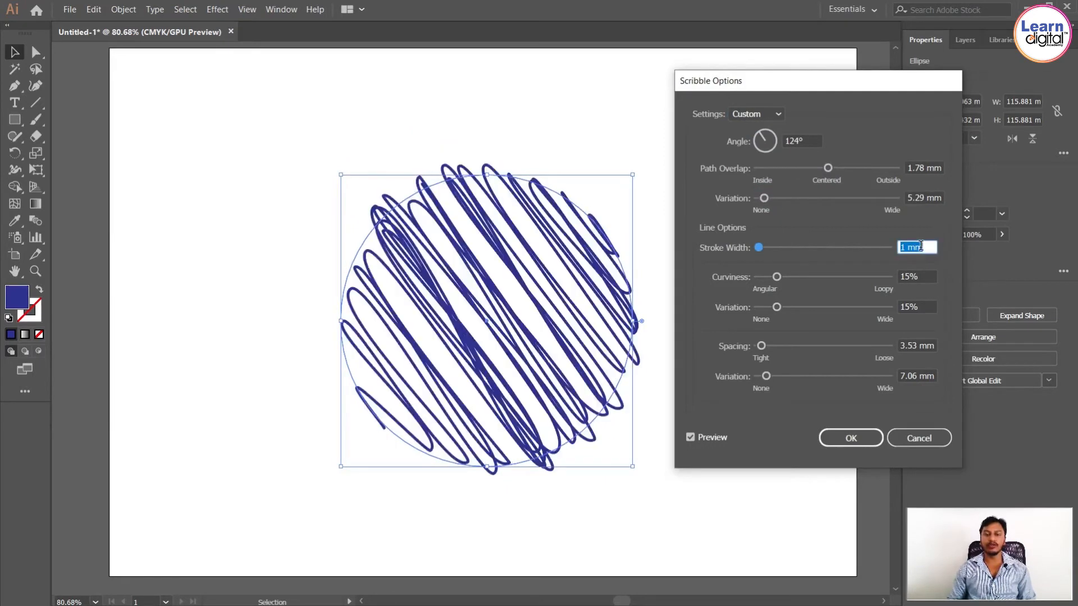
left_click(777, 277)
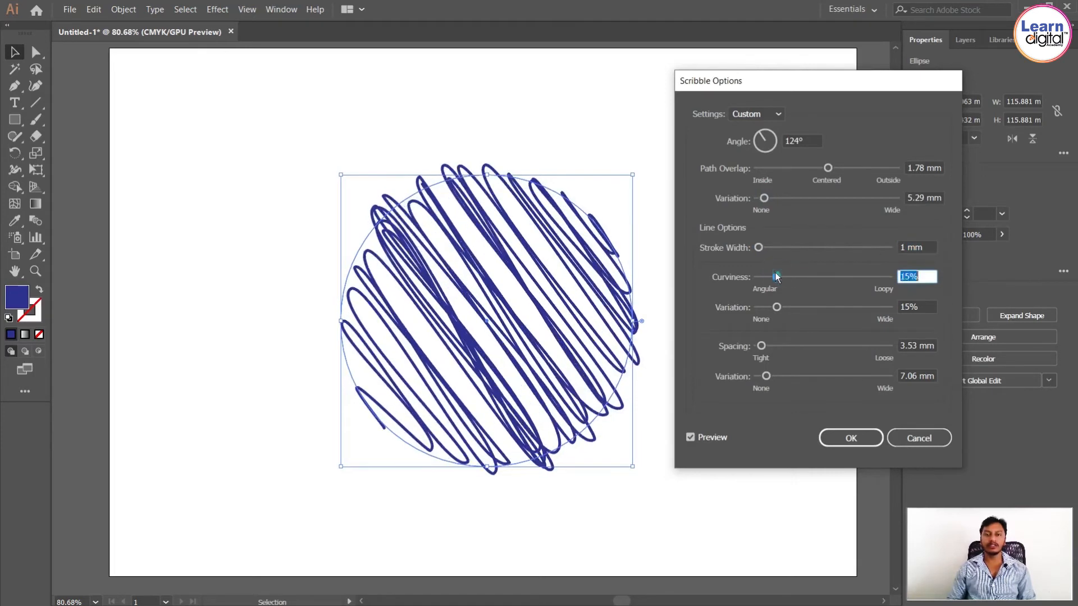
mouse_move(776, 275)
left_mouse_down()
mouse_move(793, 275)
mouse_move(783, 303)
mouse_move(791, 302)
mouse_move(779, 306)
left_mouse_up()
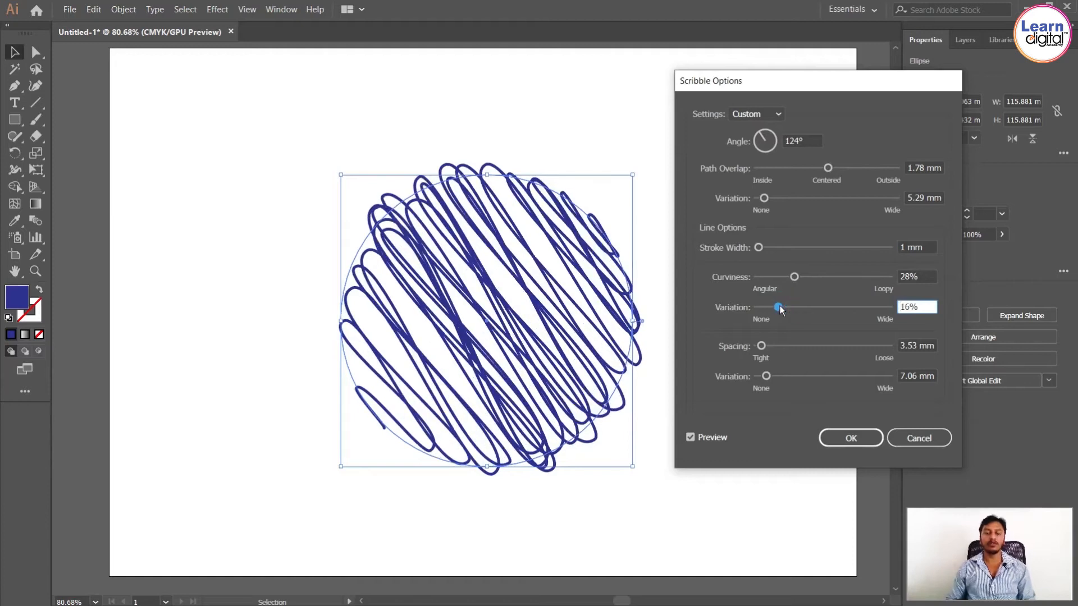
Step: Preview a scribble line spacing of 3.88 mm with a variation of 23.28 mm, then cancel the Scribble effect
left_click(763, 346)
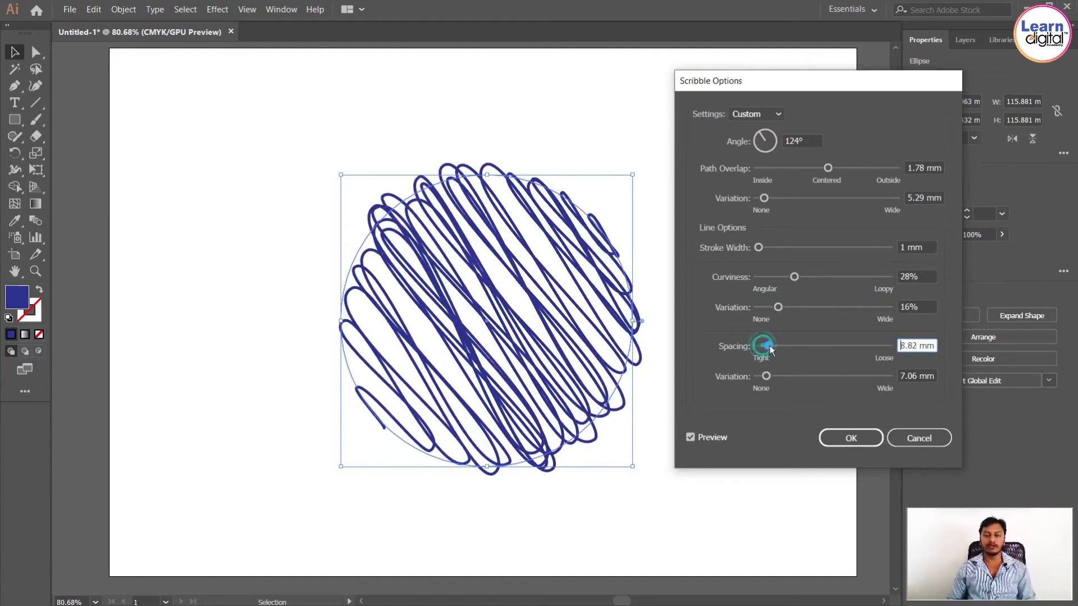
mouse_move(770, 347)
left_mouse_down()
mouse_move(785, 348)
mouse_move(767, 350)
mouse_move(766, 375)
mouse_move(787, 376)
left_mouse_up()
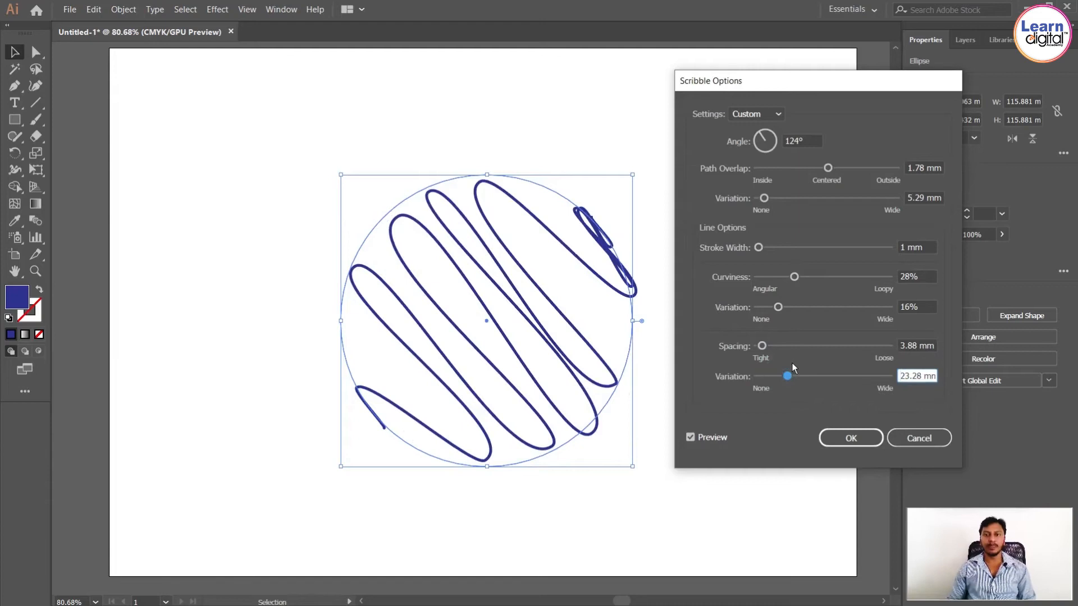
left_click(906, 442)
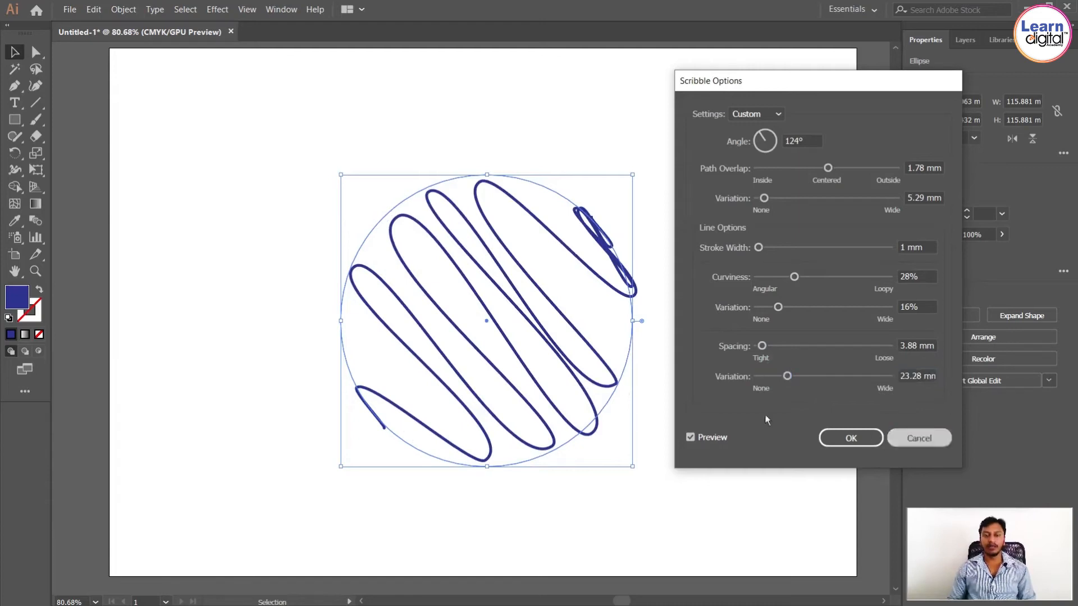
Step: Move the circle about 6 mm left and 10 mm up on the artboard
left_click_drag(556, 291, 540, 267)
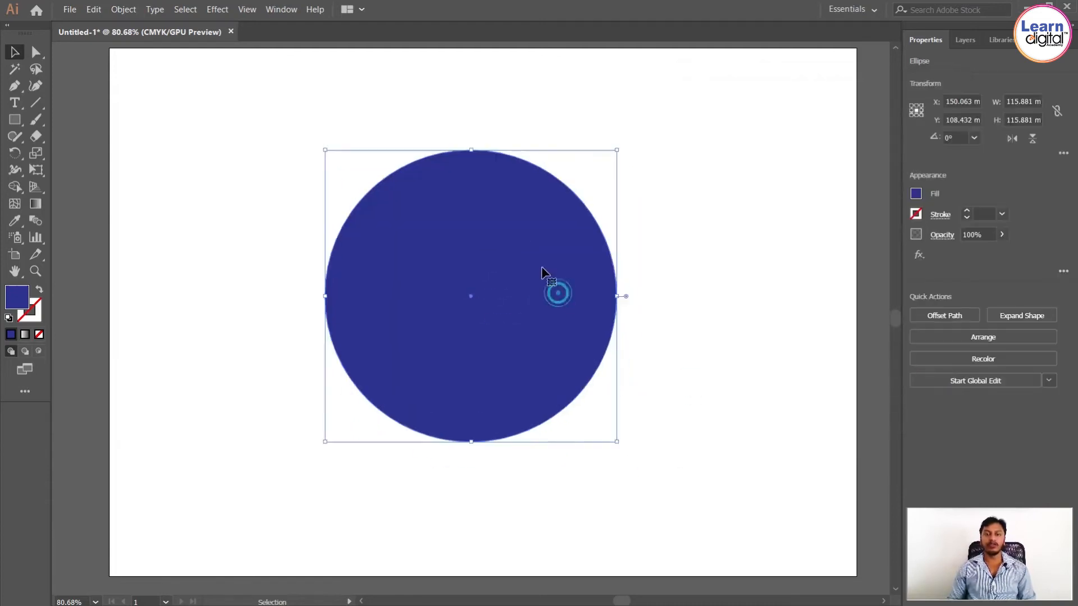
Step: Try the AI_GaussianBlur_4 SVG filter on the circle, then remove it
left_click(218, 9)
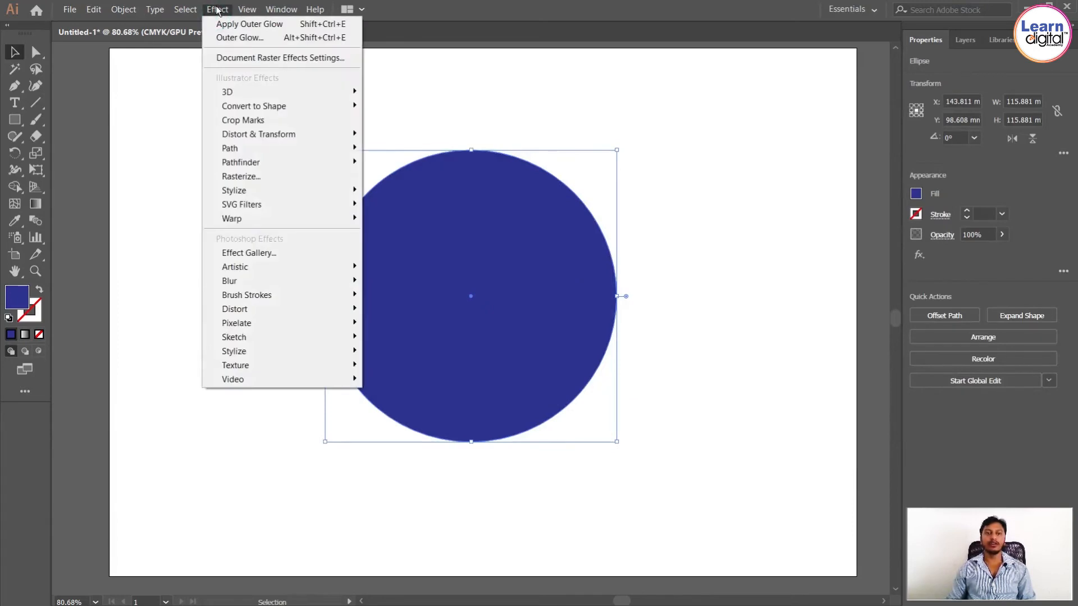
mouse_move(279, 202)
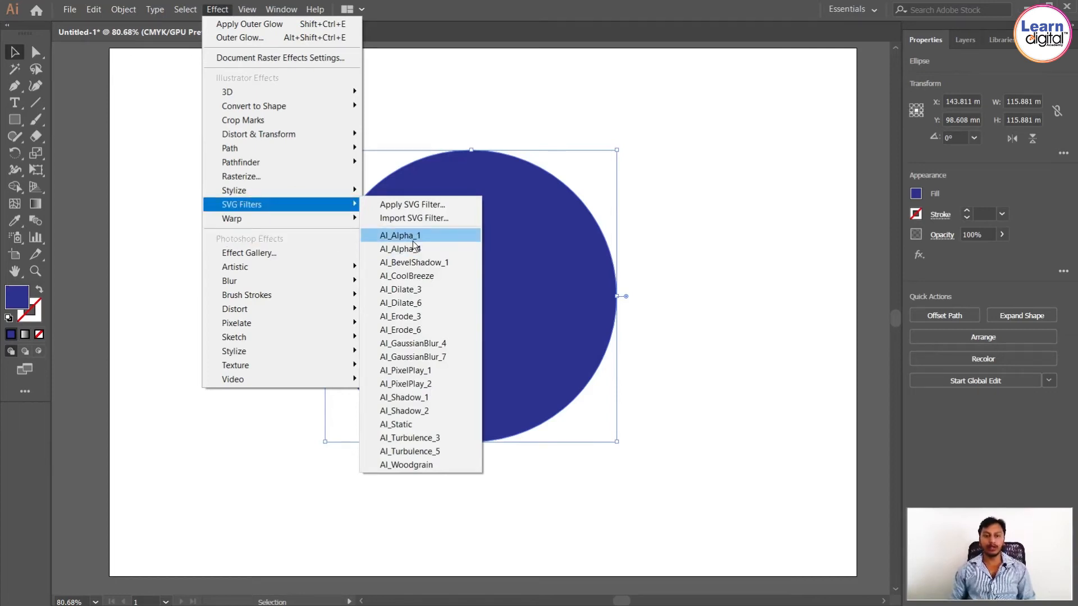
left_click(444, 344)
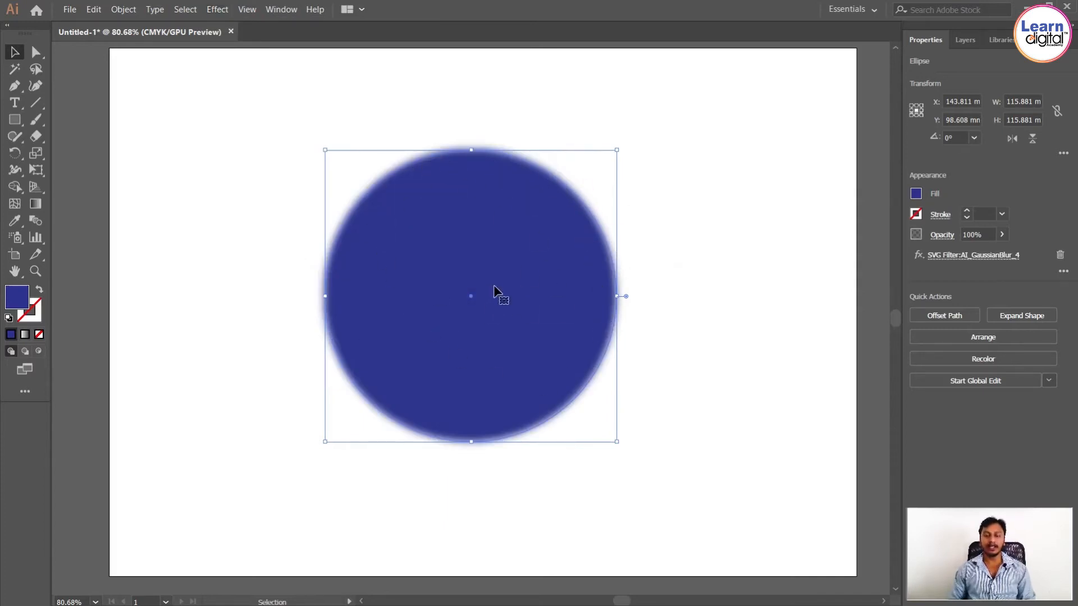
left_click(1060, 255)
Step: Apply the AI_Shadow_2 SVG filter to the circle, look through the filter list in its options, then remove the filter
left_click(219, 10)
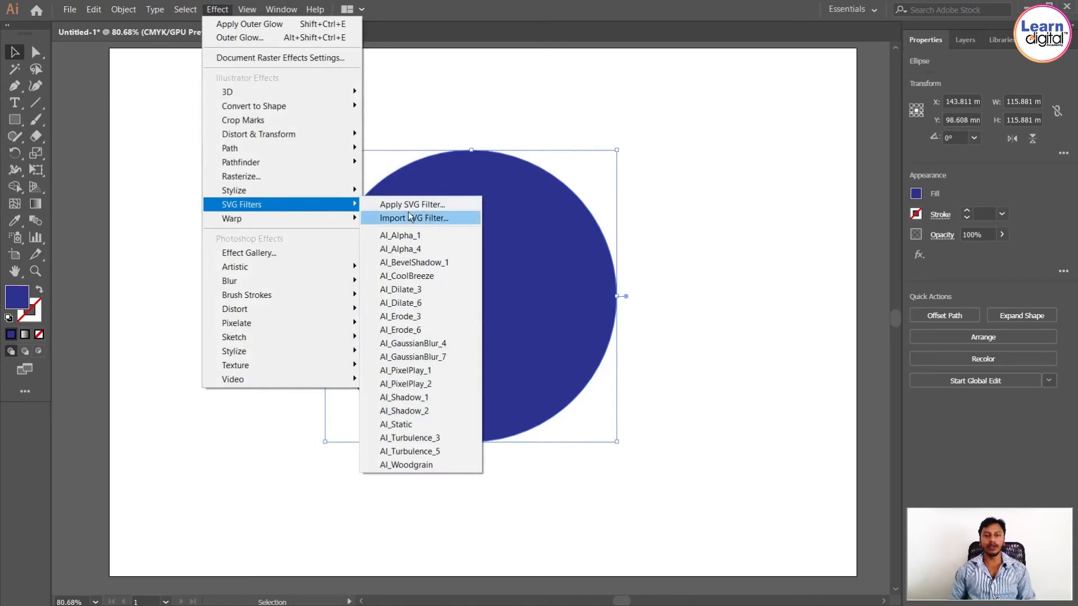
left_click(443, 410)
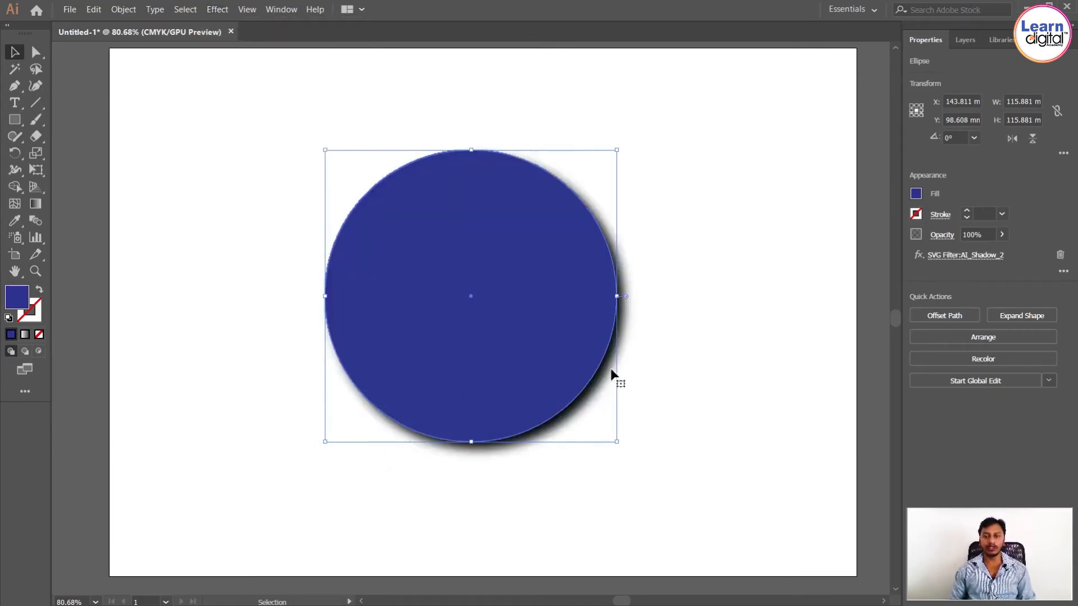
left_click(958, 257)
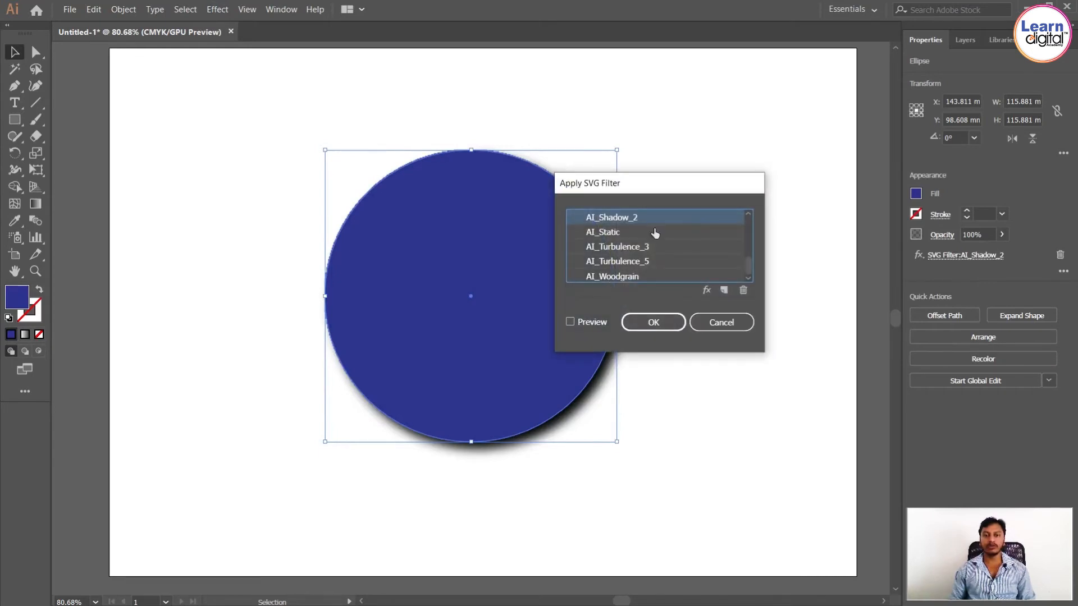
left_click_drag(746, 264, 746, 234)
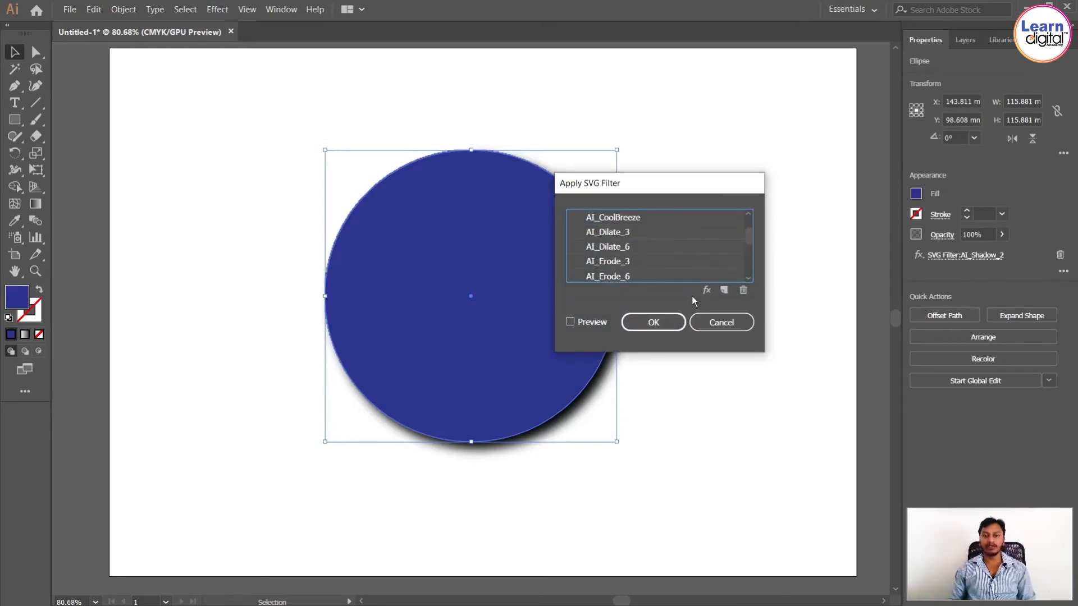
left_click(721, 323)
left_click(1060, 254)
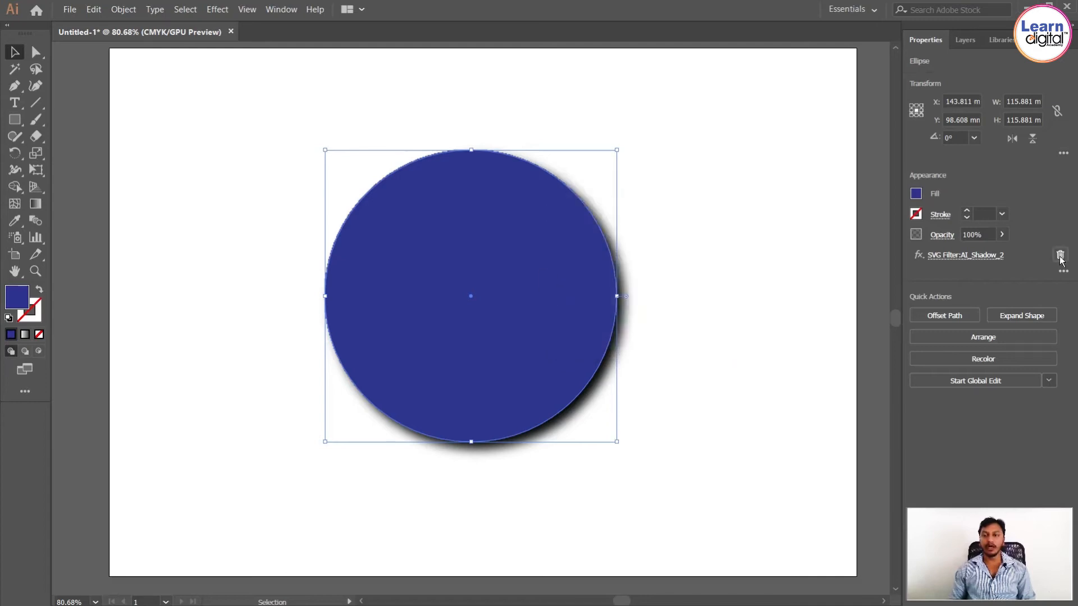
Step: Try the AI_PixelPlay_2 SVG filter on the circle, then remove it
left_click(217, 10)
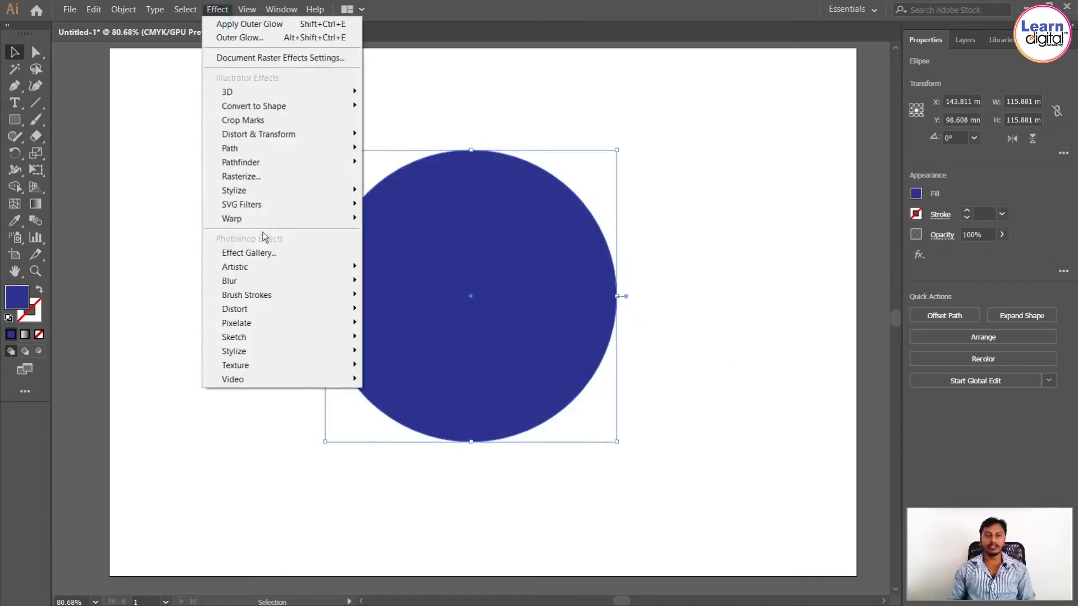
mouse_move(266, 206)
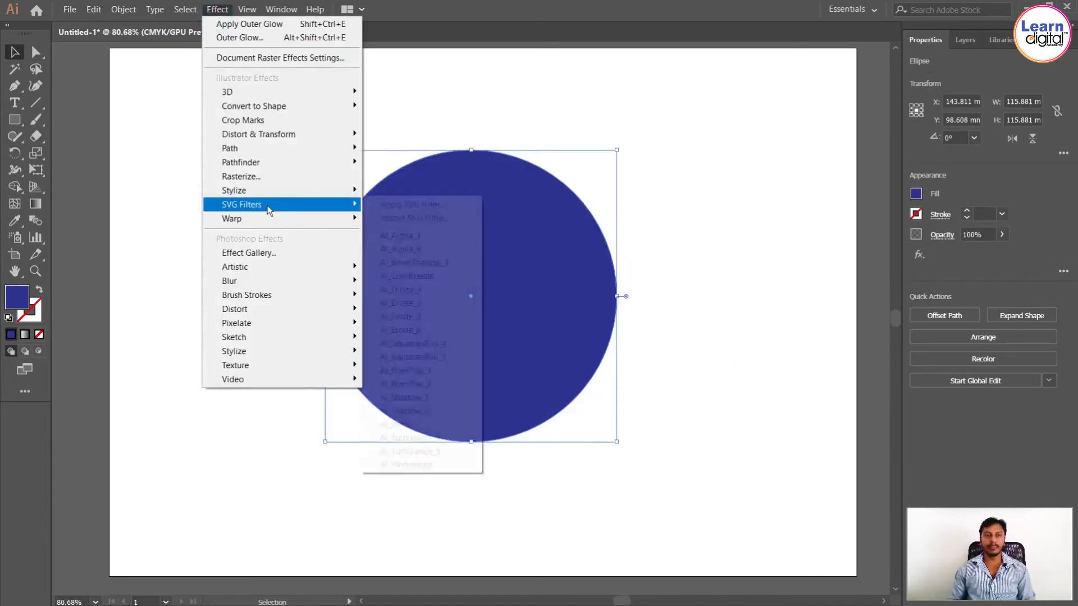
left_click(444, 383)
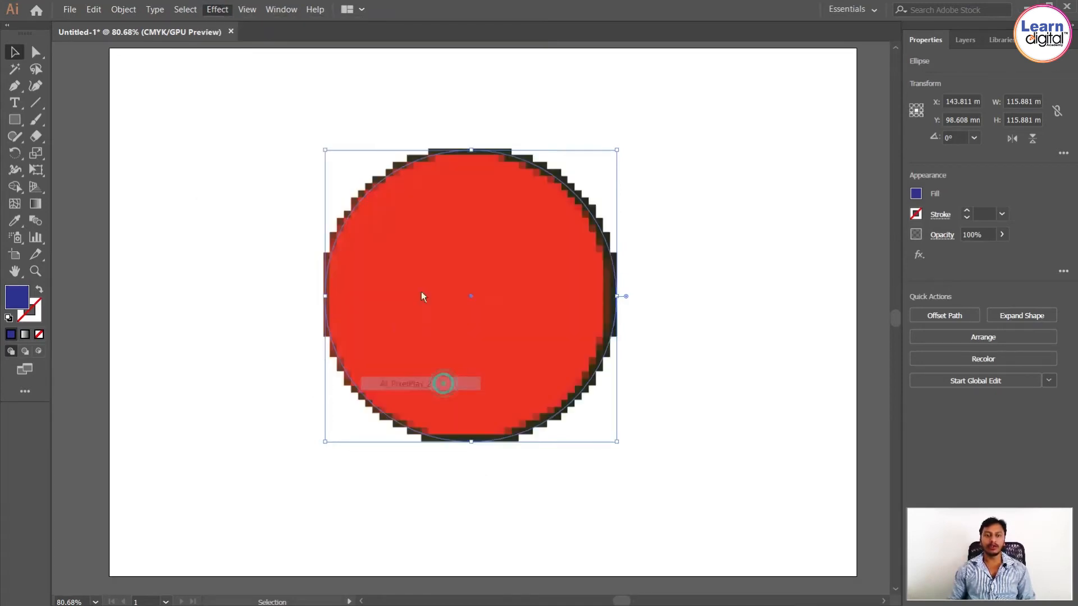
left_click(668, 330)
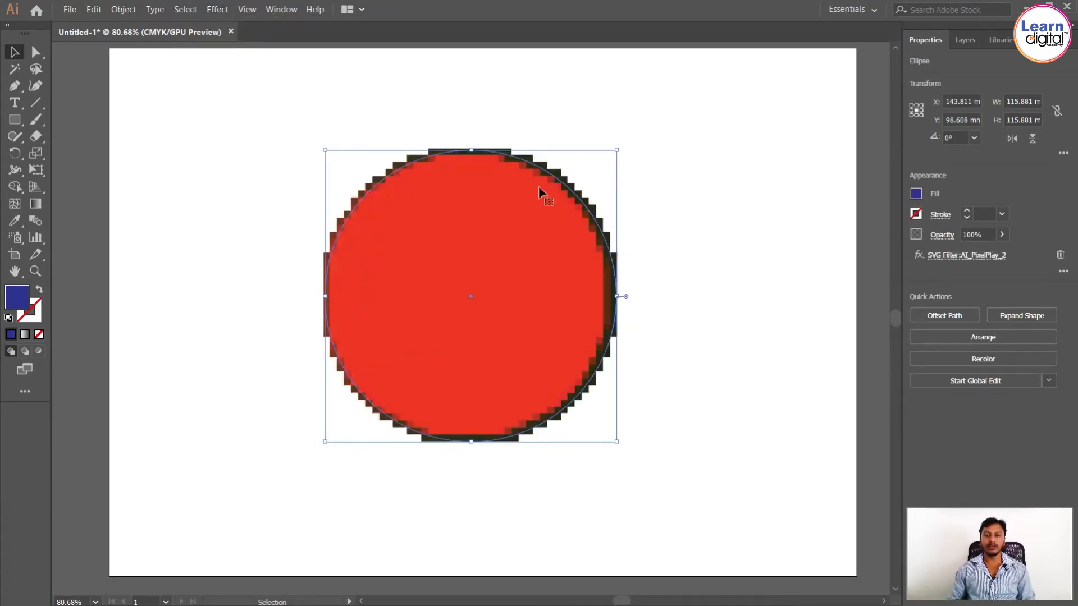
left_click(1059, 257)
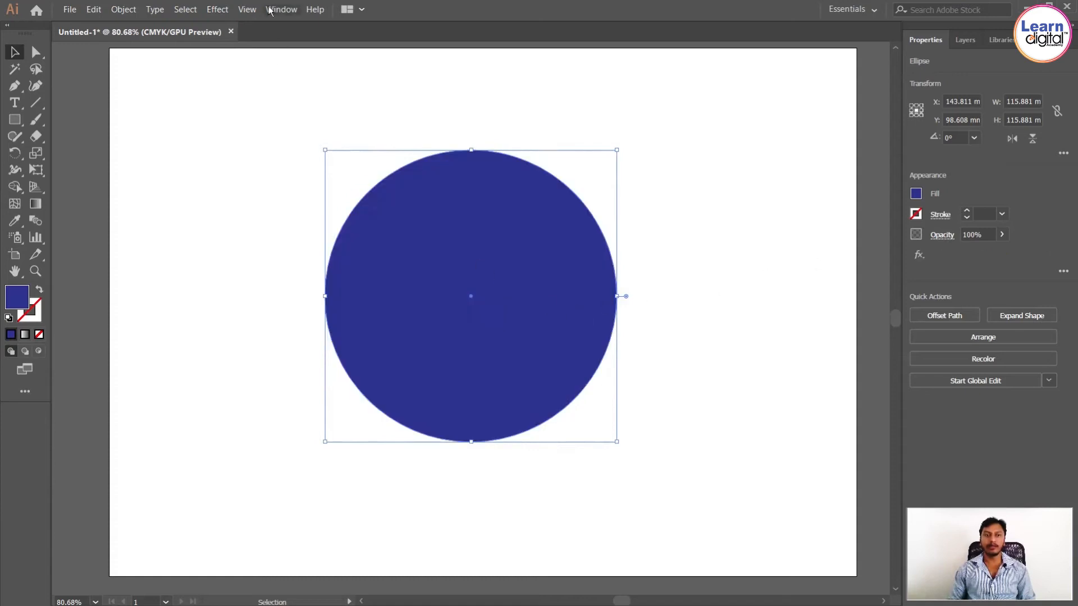
Step: Delete the blue circle from the artboard
left_click(218, 9)
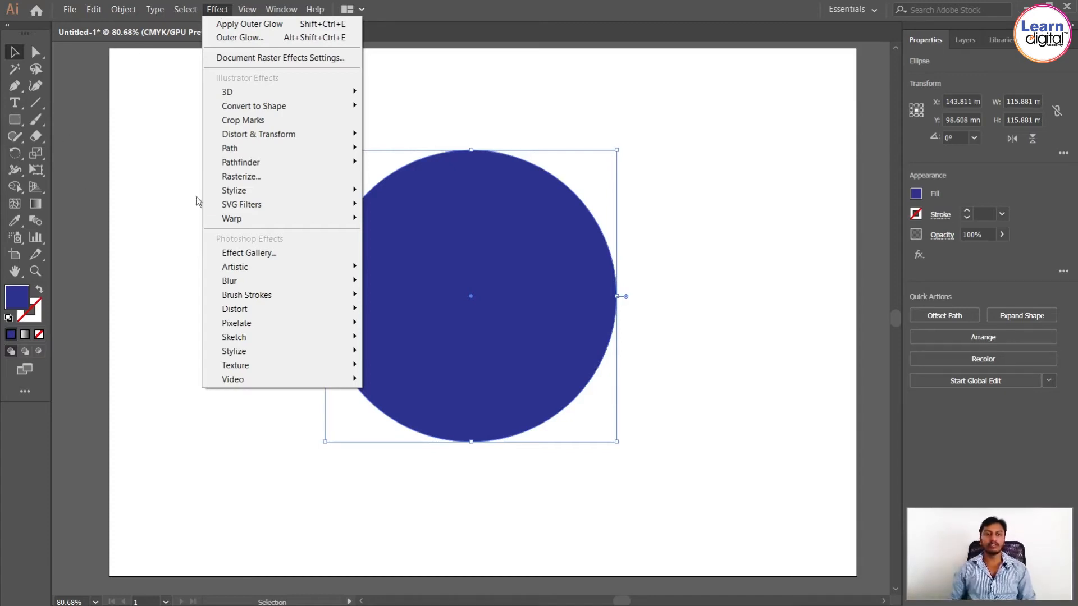
mouse_move(255, 225)
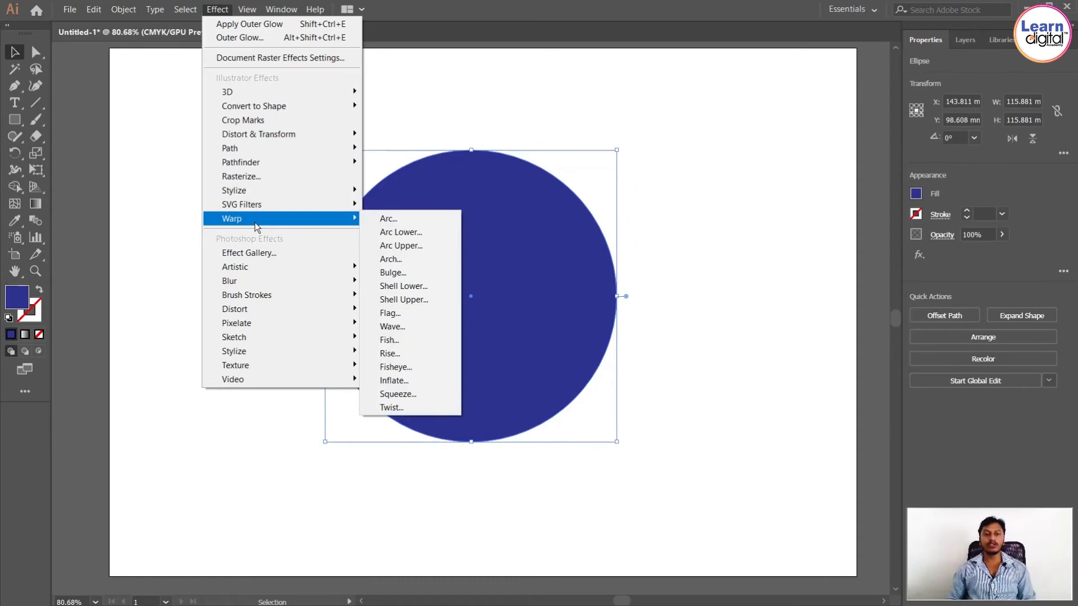
left_click(551, 248)
left_click_drag(555, 271, 544, 271)
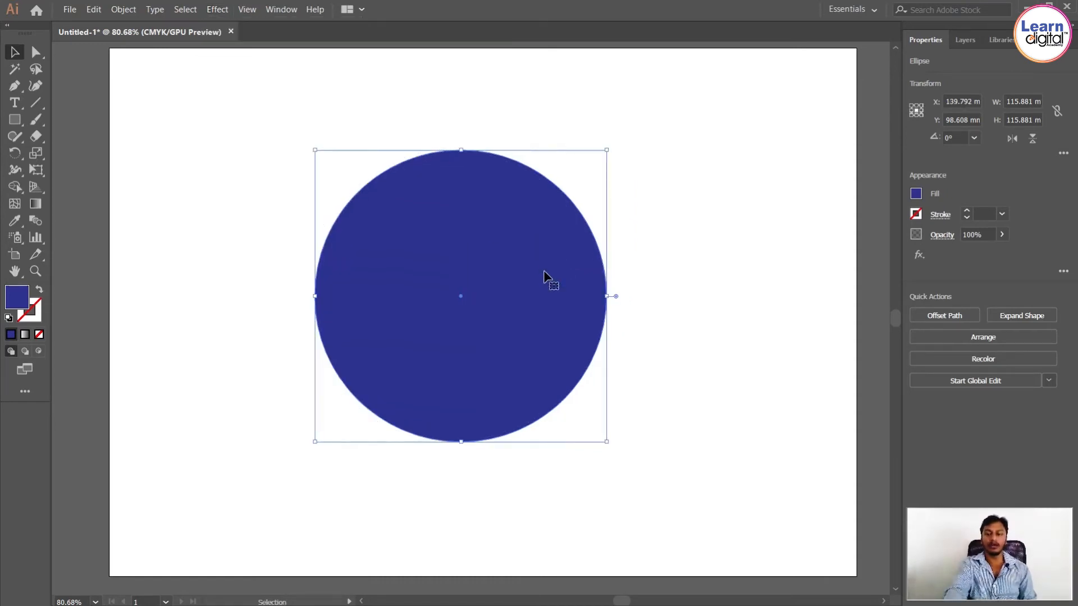
key("Delete")
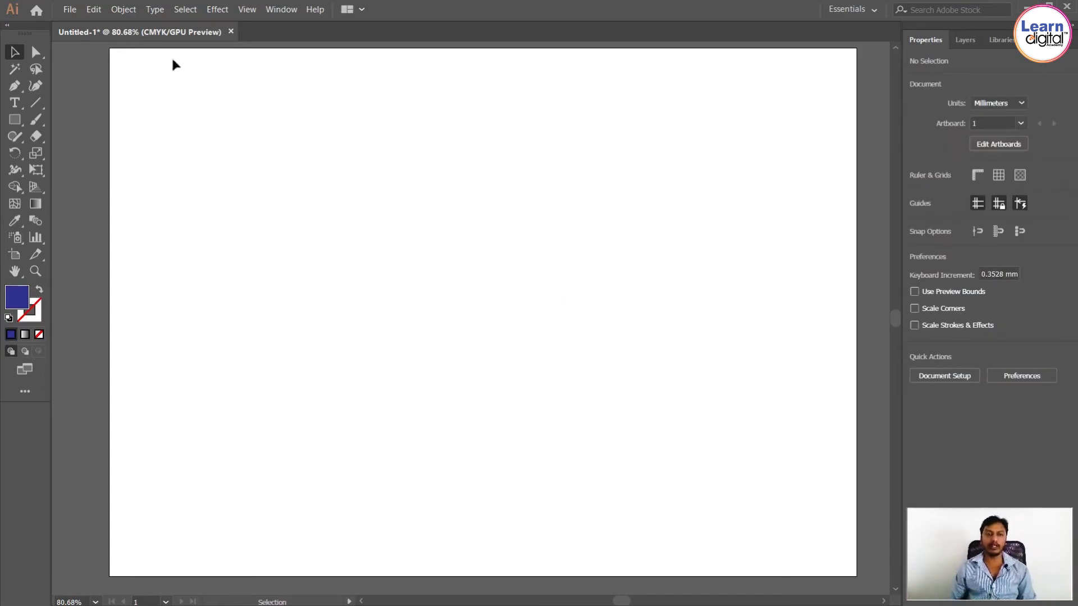
Step: Draw a wide blue rectangle about 160 mm by 18 mm across the upper middle of the artboard
left_click(18, 125)
left_click_drag(289, 243, 692, 288)
left_click(14, 51)
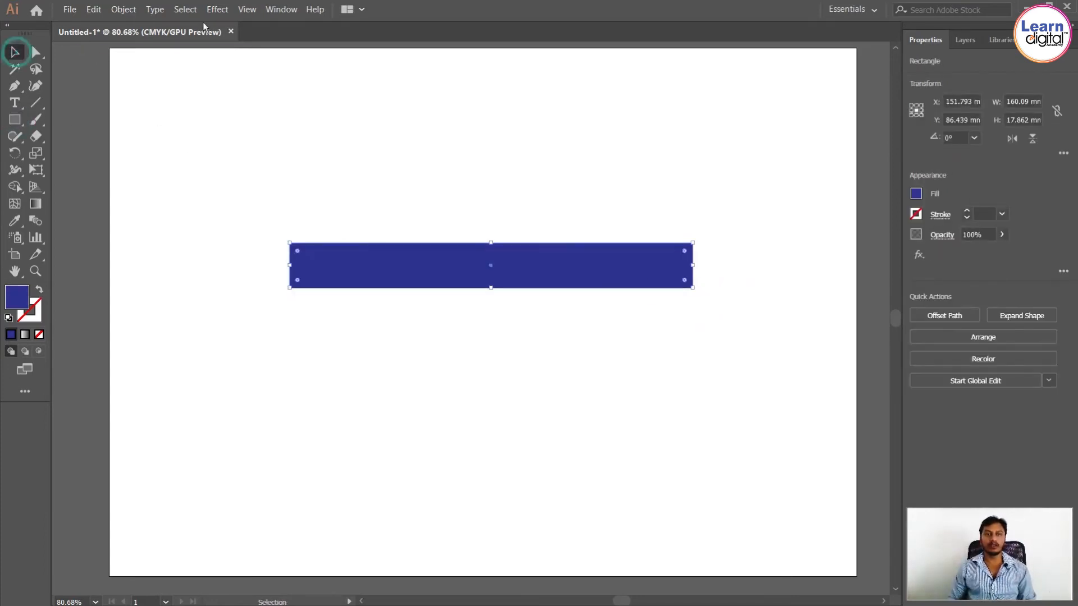
Step: Start an Arc warp effect on the rectangle with the preview on and the whole shape in view
left_click(216, 9)
mouse_move(253, 219)
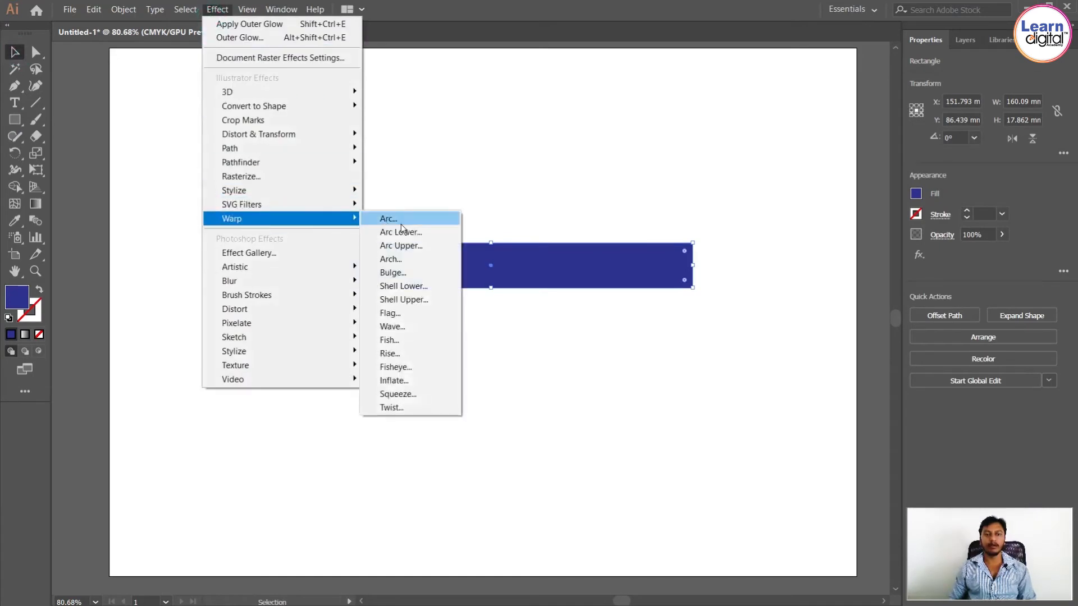
left_click(400, 220)
left_click(679, 282)
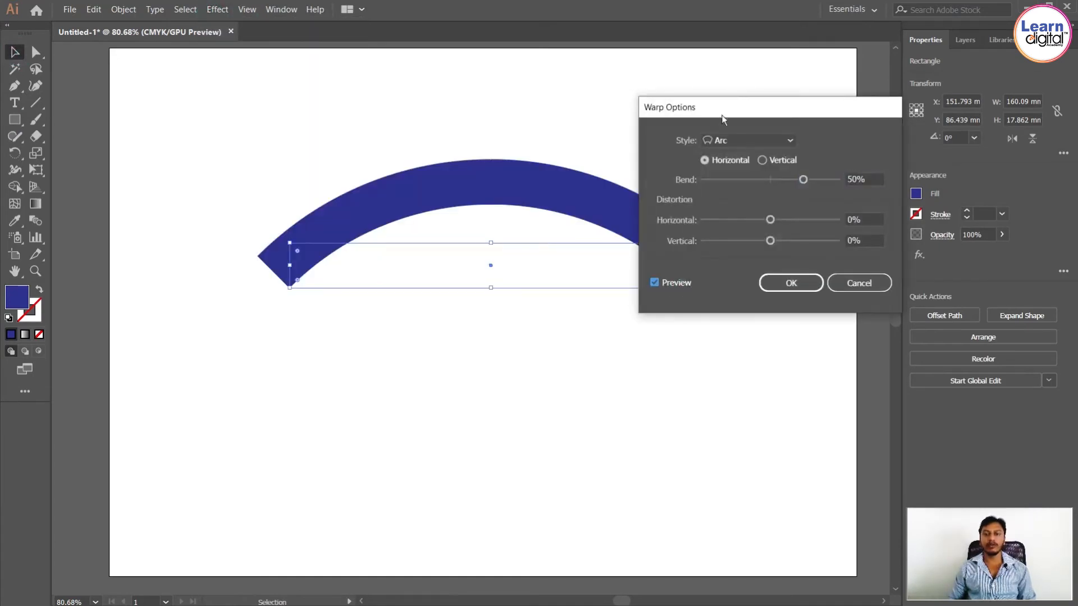
left_click_drag(720, 115, 818, 112)
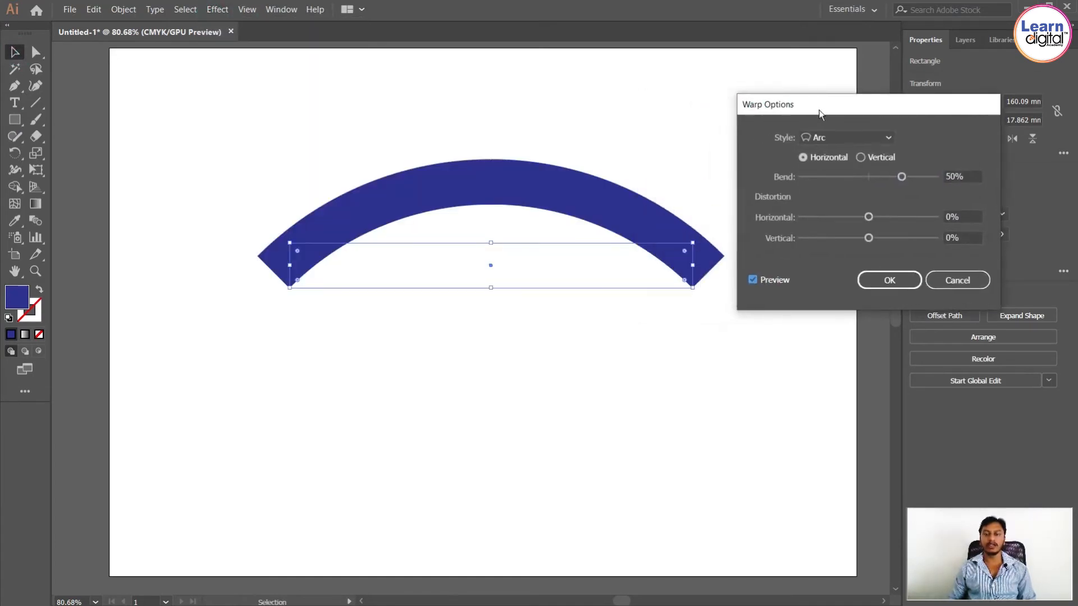
Step: Try the horizontal Arc warp with a 34% bend, -53% horizontal distortion and 45% vertical distortion
left_click(866, 158)
left_click(831, 159)
left_click_drag(887, 176, 890, 177)
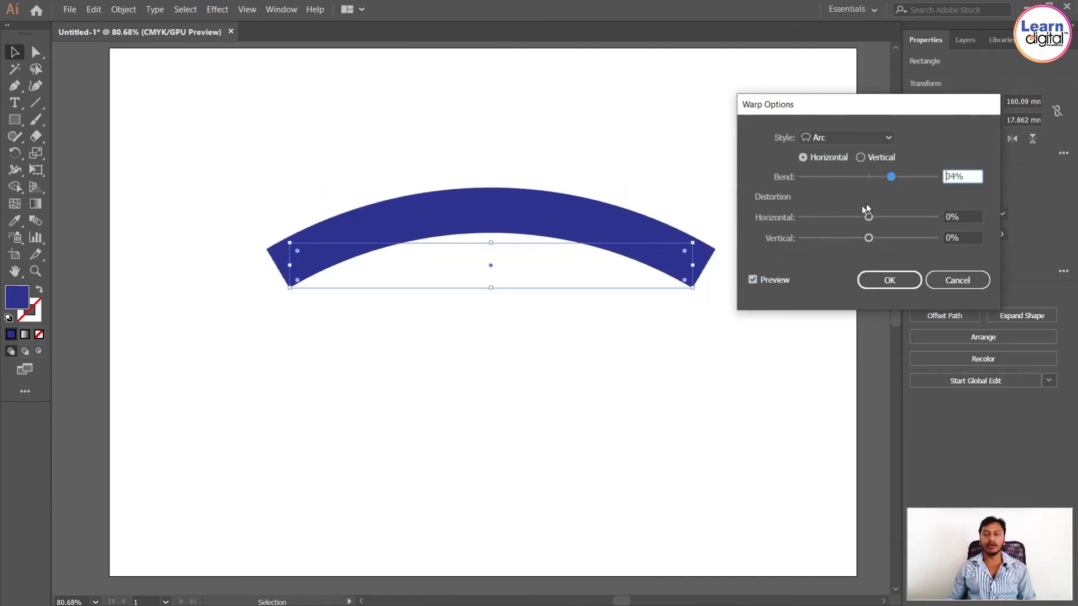
left_click_drag(818, 218, 833, 217)
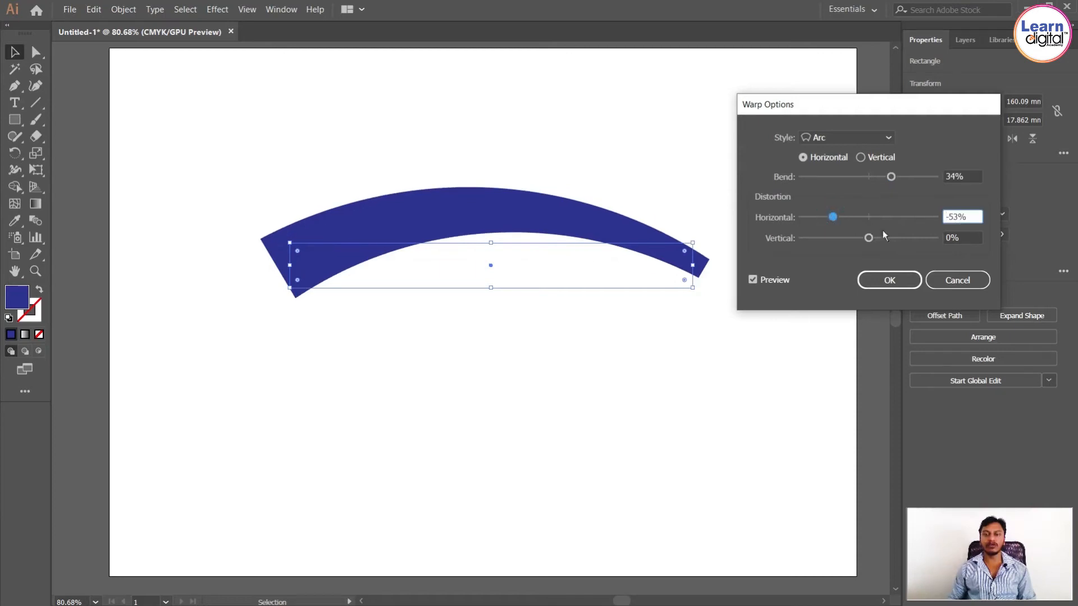
left_click(898, 238)
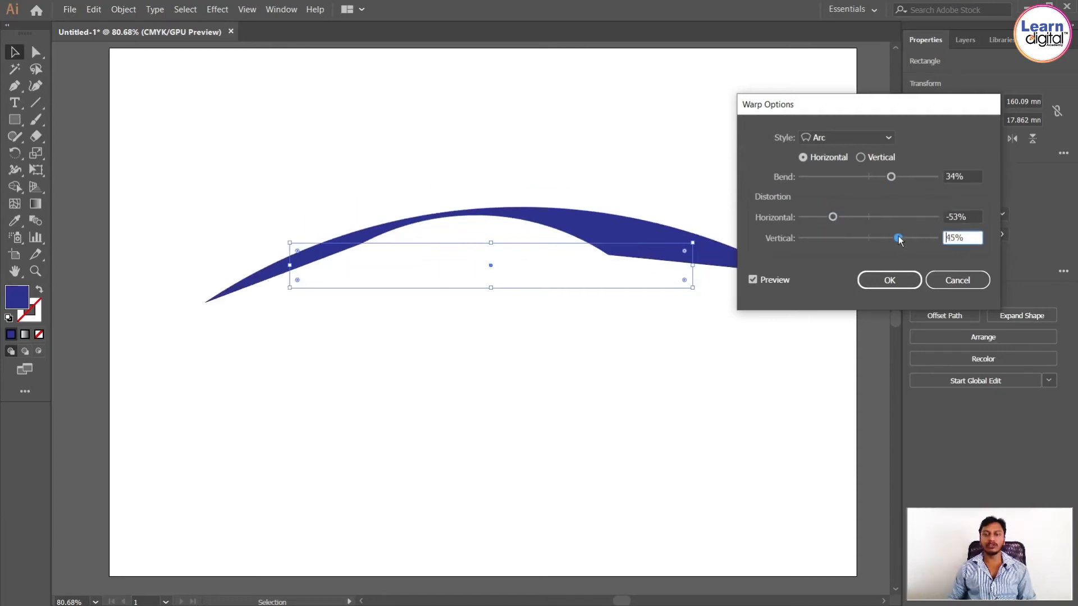
Step: Try the Arc Lower warp style with a 46% bend, -1% horizontal distortion and 1% vertical distortion
left_click(873, 138)
left_click(852, 170)
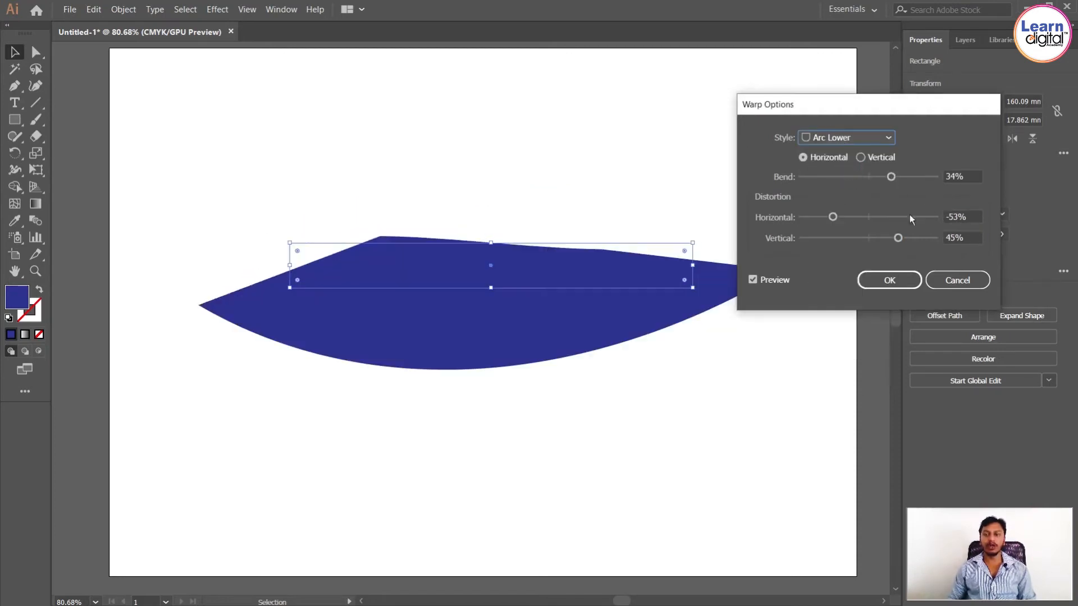
left_click(868, 217)
left_click(869, 238)
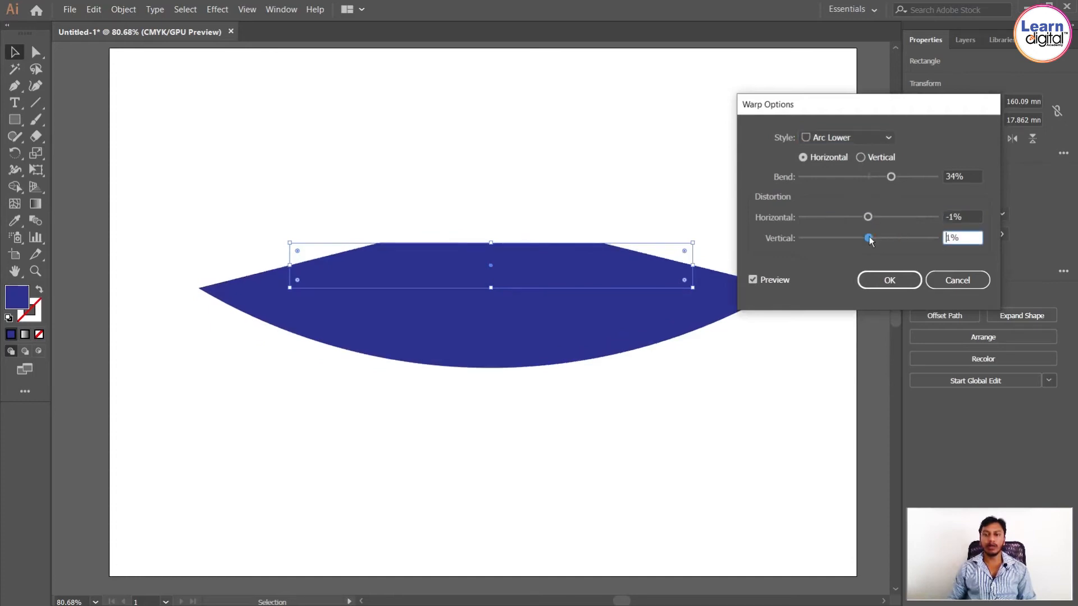
left_click(899, 176)
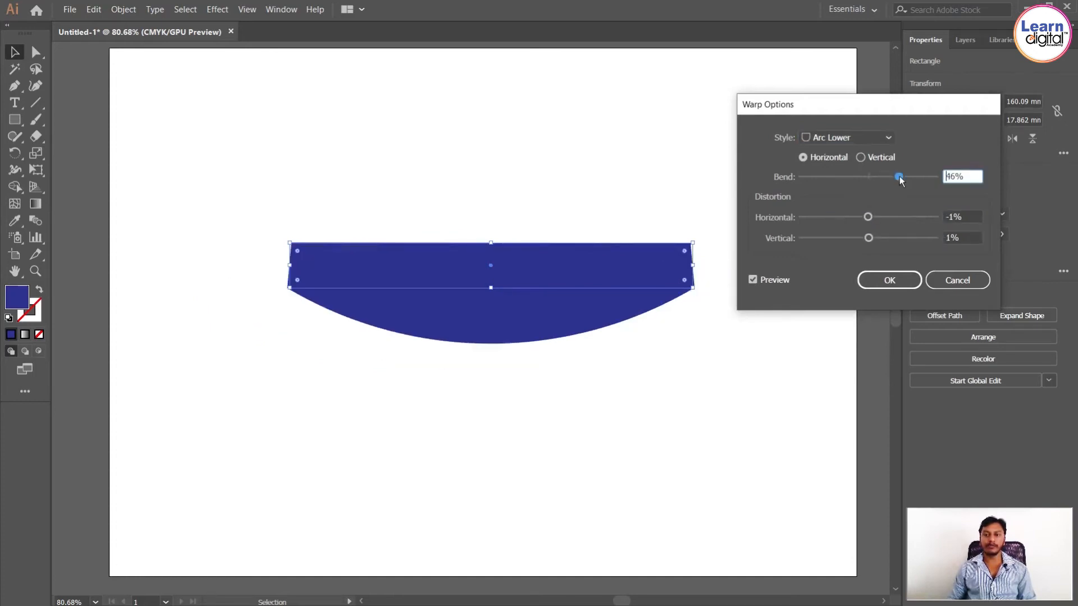
Step: Preview the warp styles on the rectangle one after another from Arc Upper through Bulge, Shell Lower and Flag to Wave
left_click(862, 141)
left_click(846, 184)
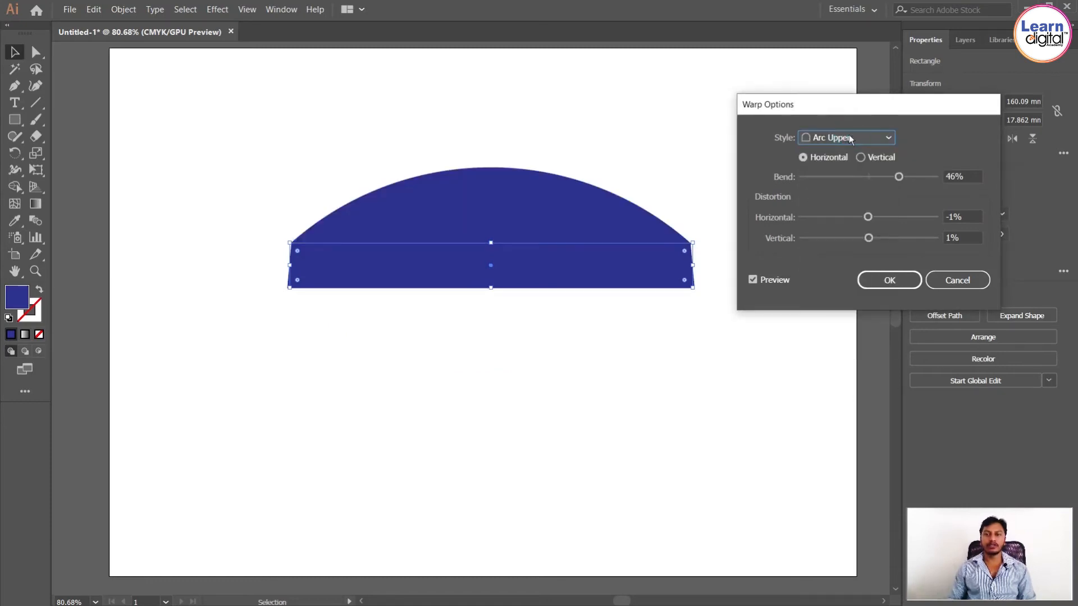
key("Down")
key("Down")
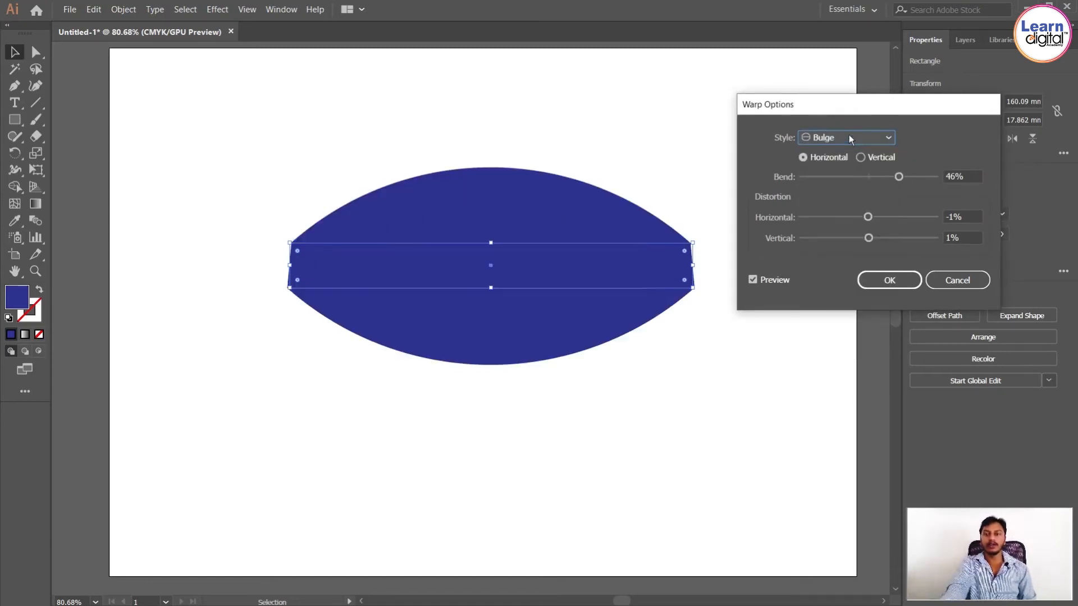
key("Down")
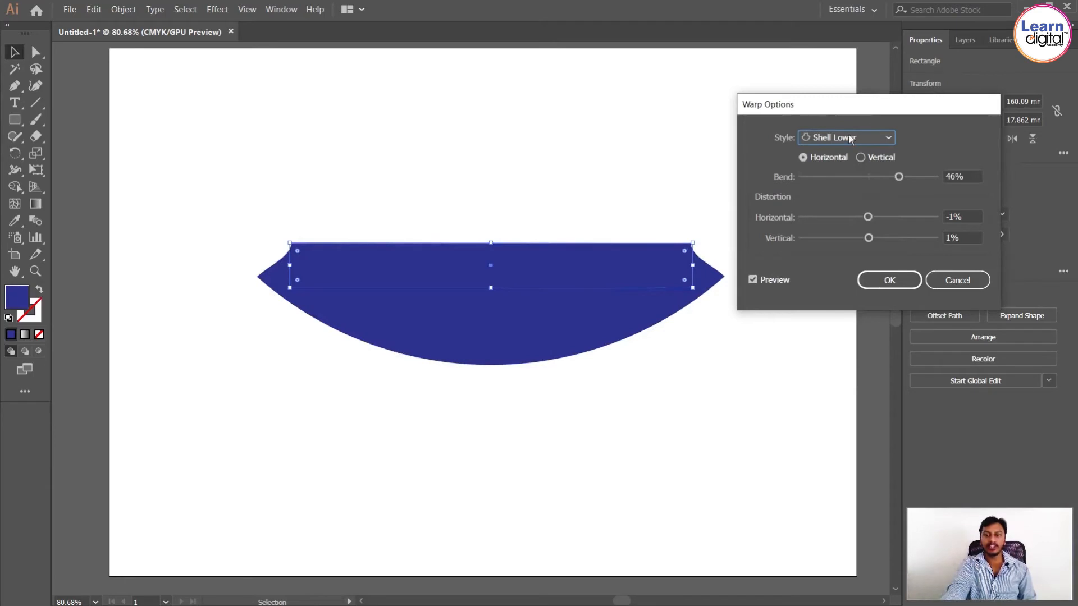
key("Down")
scroll(849, 138, "down", 1)
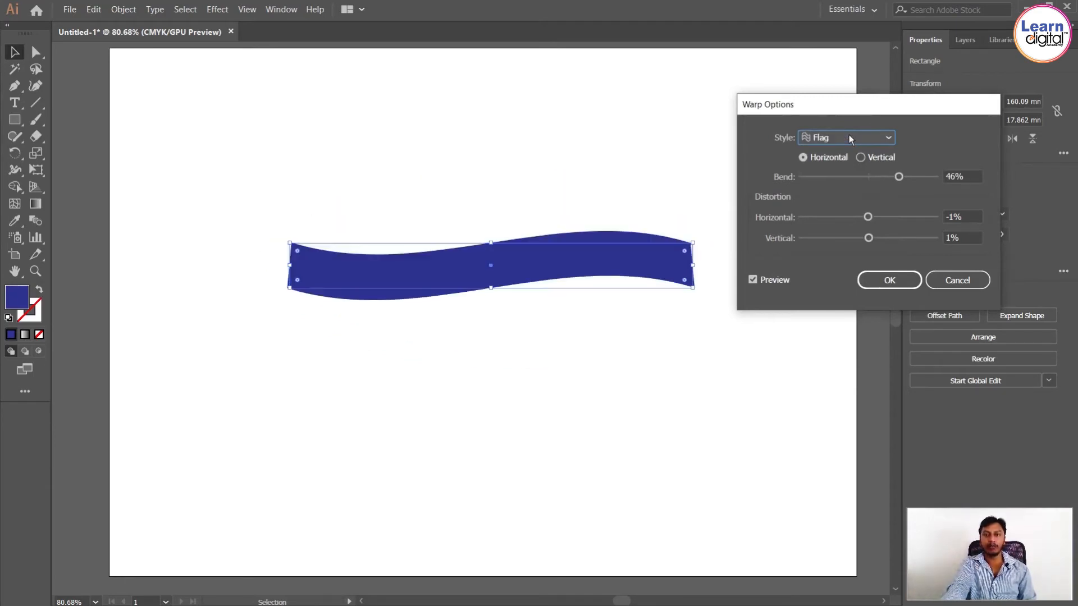
scroll(848, 138, "down", 1)
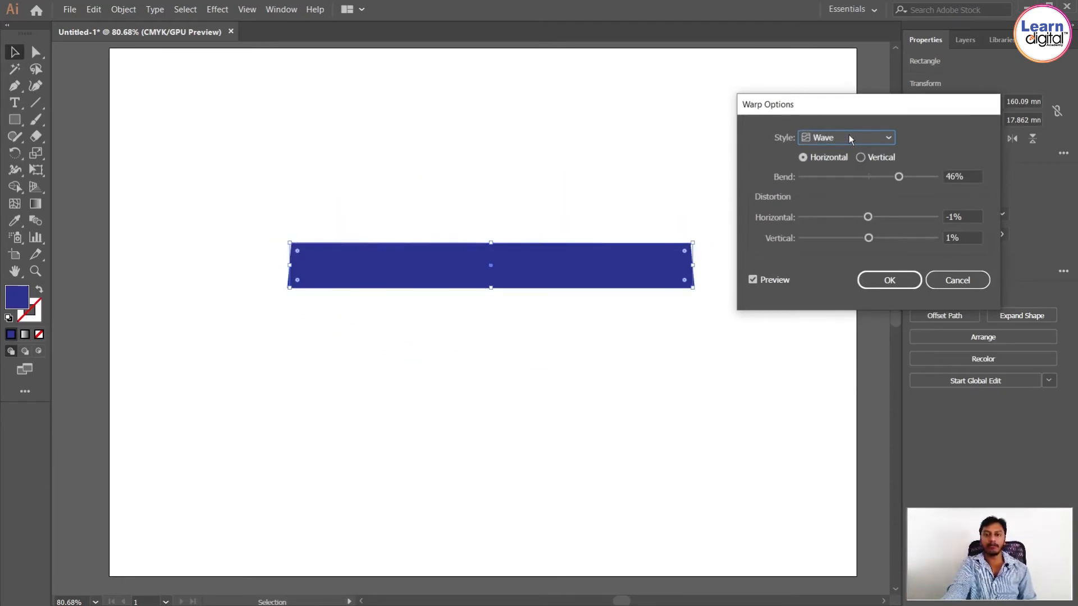
Step: Try the Wave warp with a 63% bend, 18% horizontal distortion and 14% vertical distortion
left_click(917, 177)
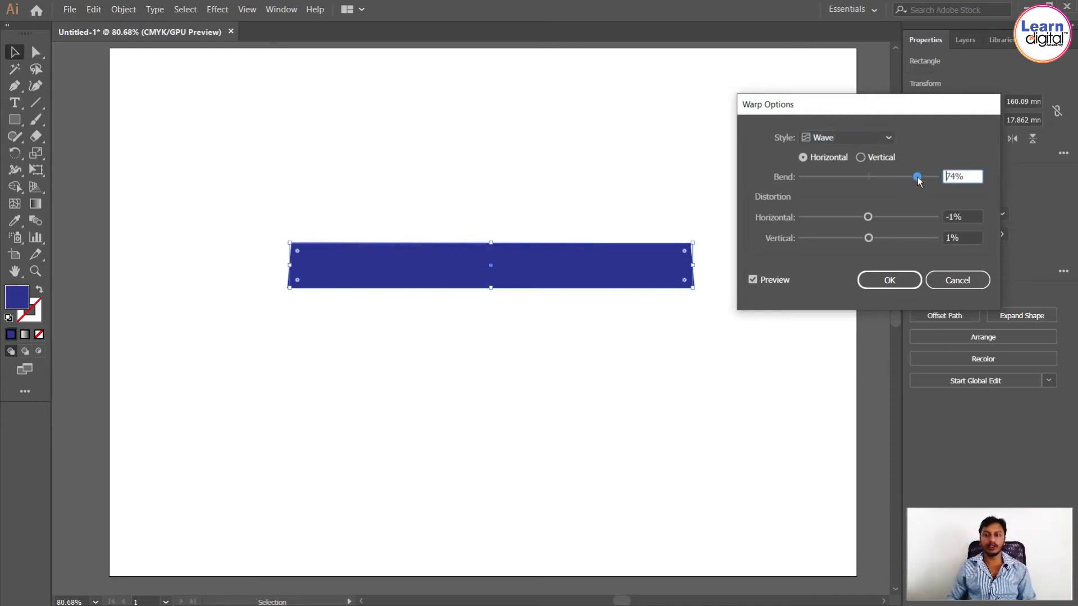
left_click(880, 217)
left_click(878, 237)
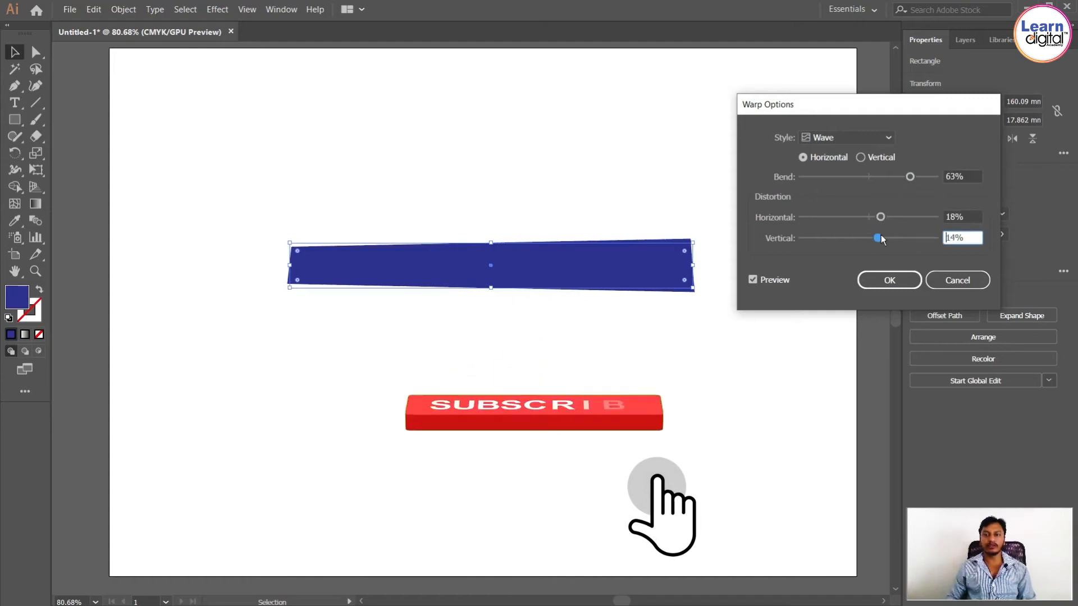
Step: Preview the Fish and Rise warp styles on the rectangle, continuing through the list to Twist
left_click(866, 138)
left_click(853, 300)
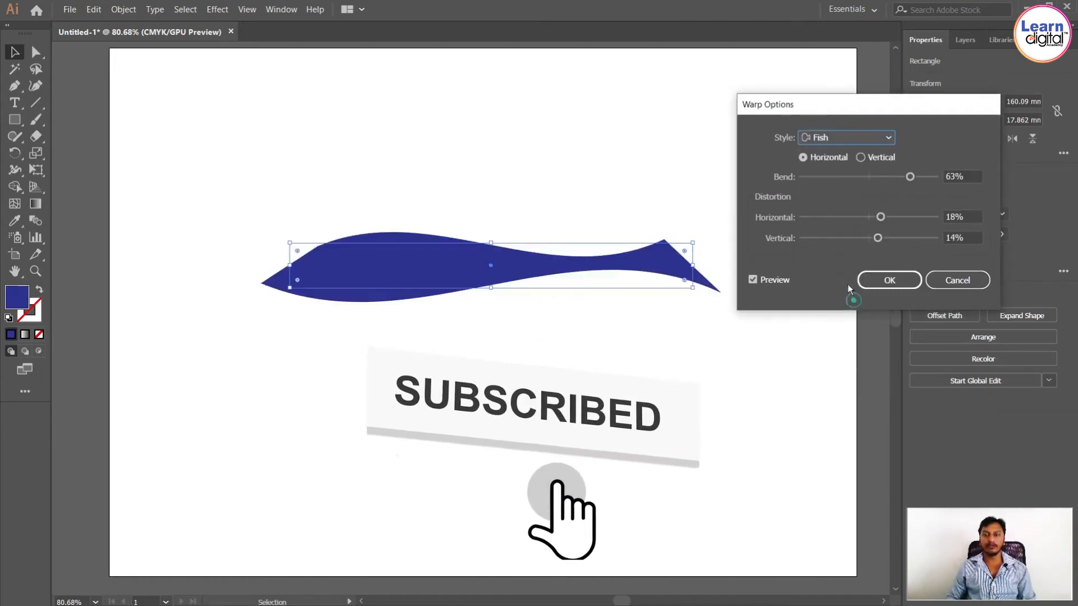
left_click(850, 138)
left_click(837, 301)
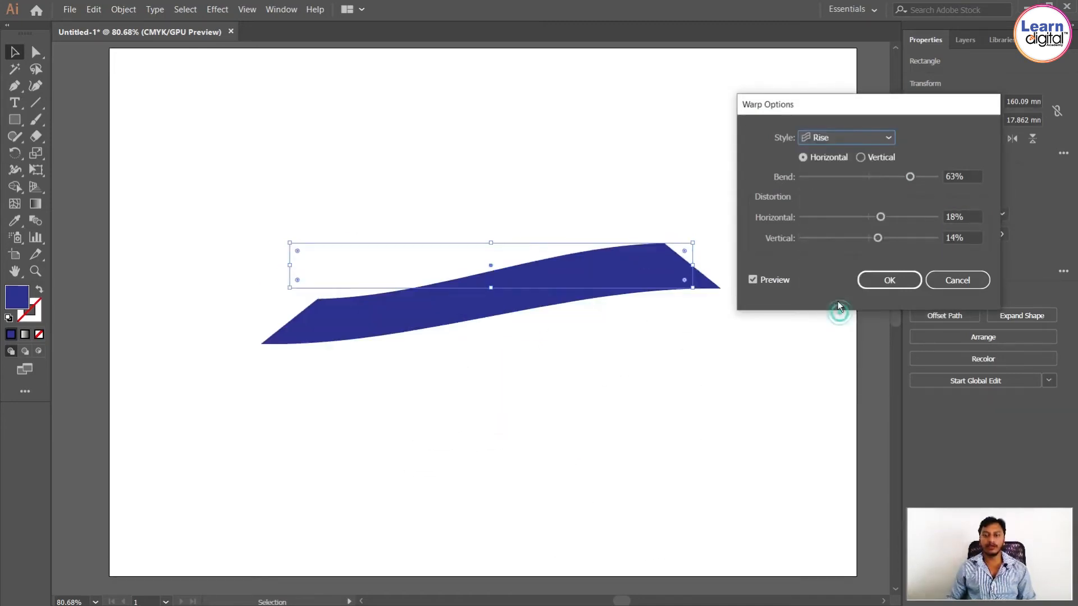
left_click(849, 140)
key("Down")
key("Return")
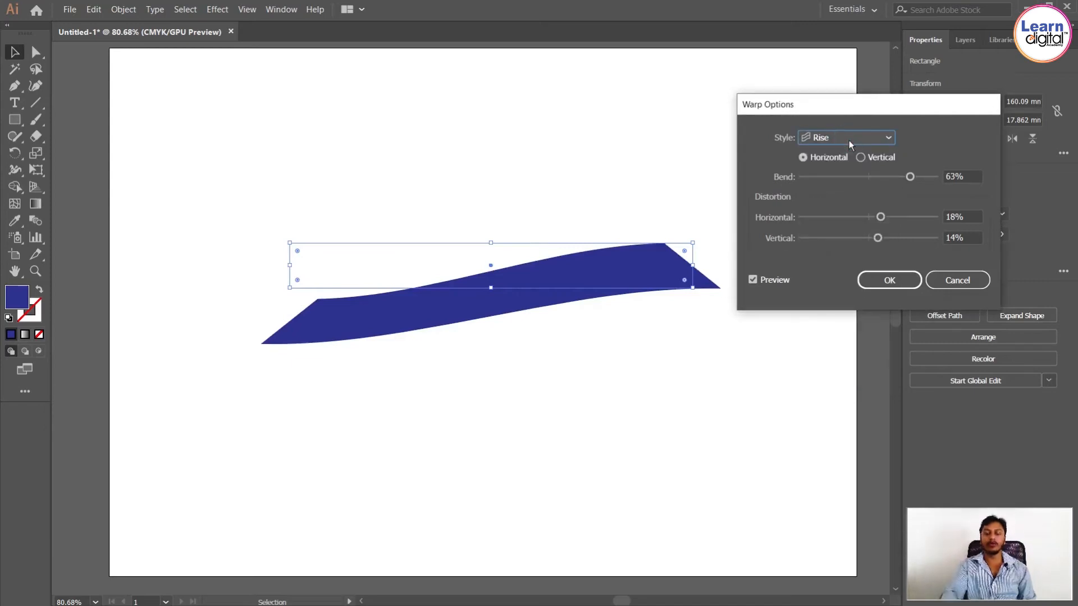
key("Down")
key("Down")
key("Down")
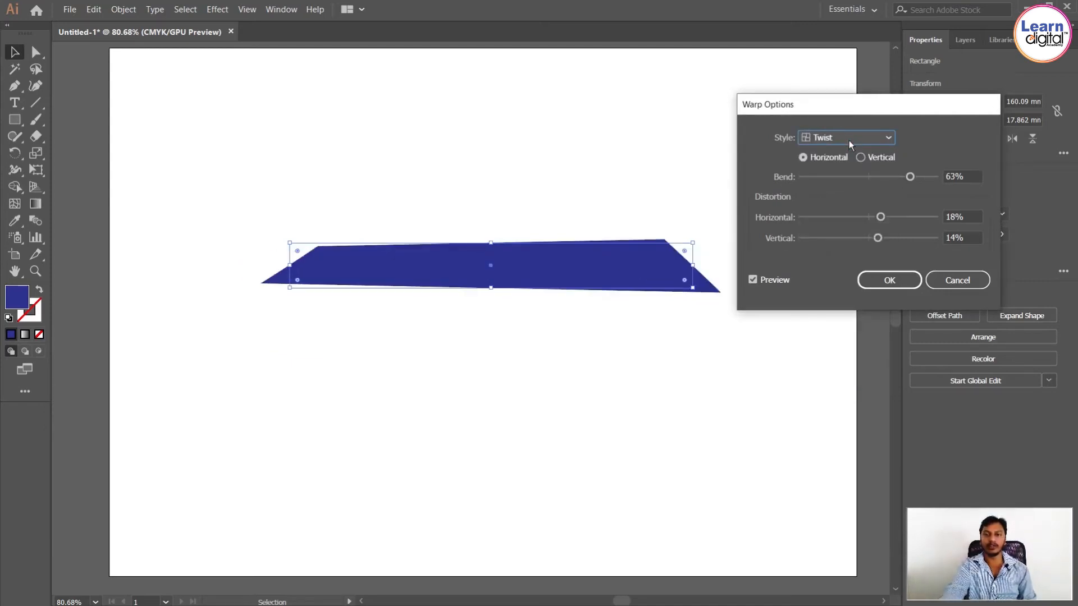
Step: Preview the warp styles backwards from Twist to Bulge, try Shell Lower, and discard the warp effect
key("Up")
key("Up")
key("Up")
key("Up")
key("Up")
key("Up")
key("Up")
key("Up")
key("Up")
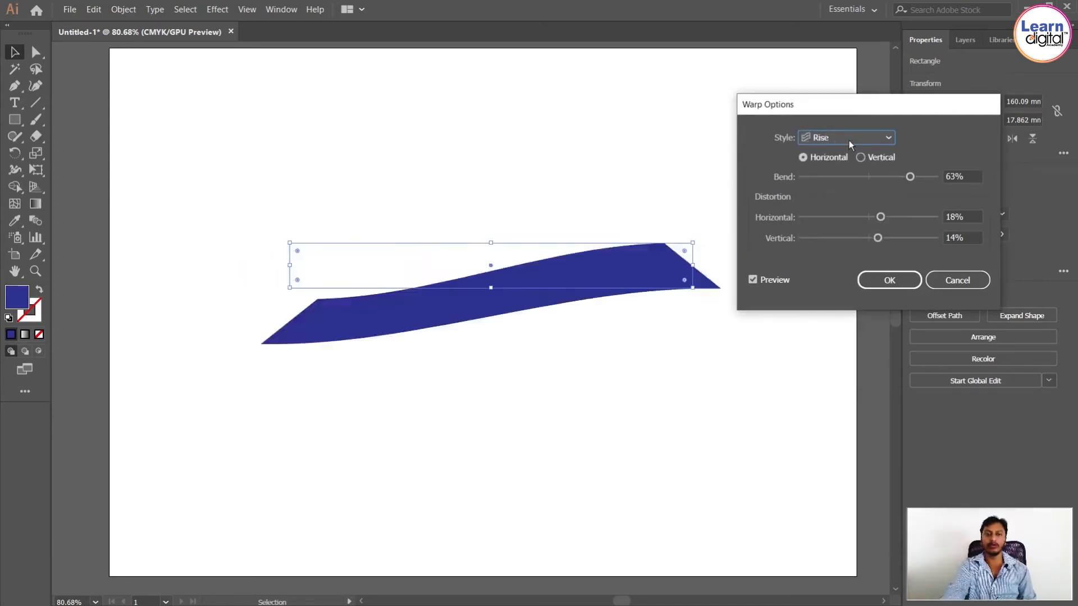
key("Up")
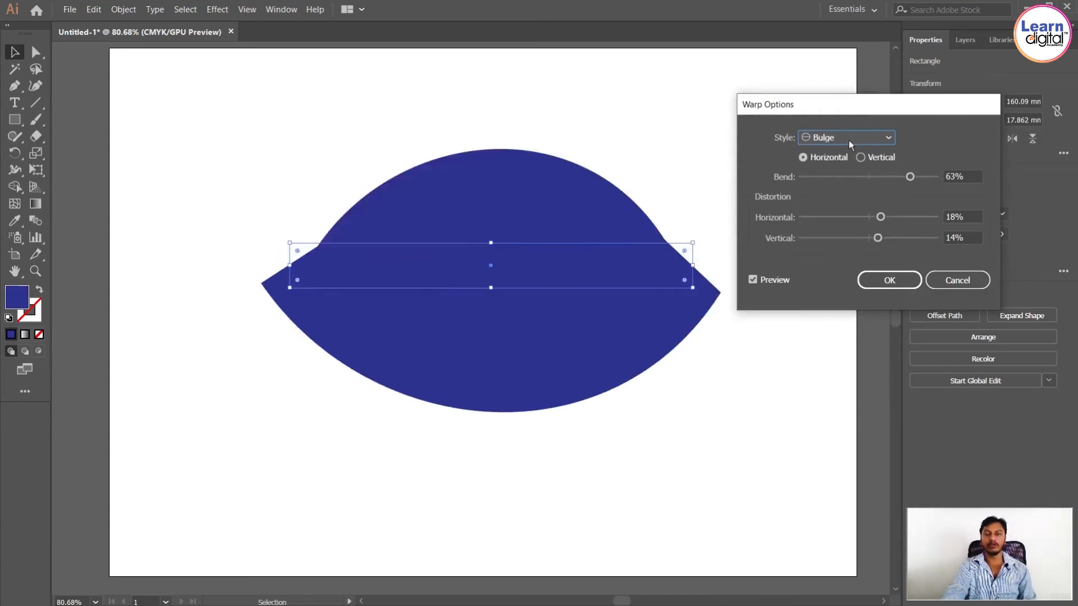
key("Down")
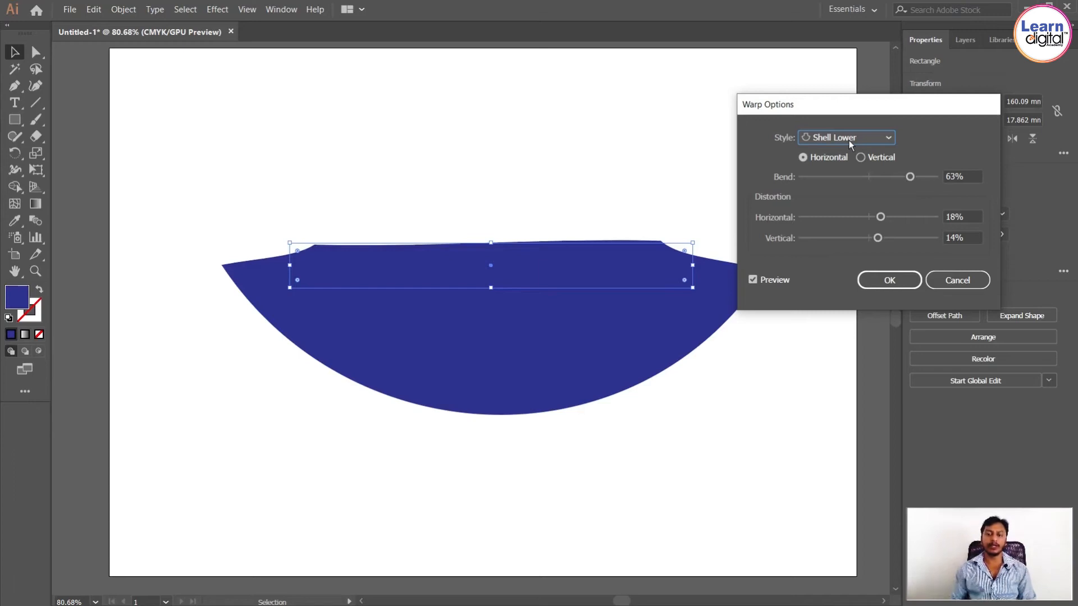
left_click(956, 280)
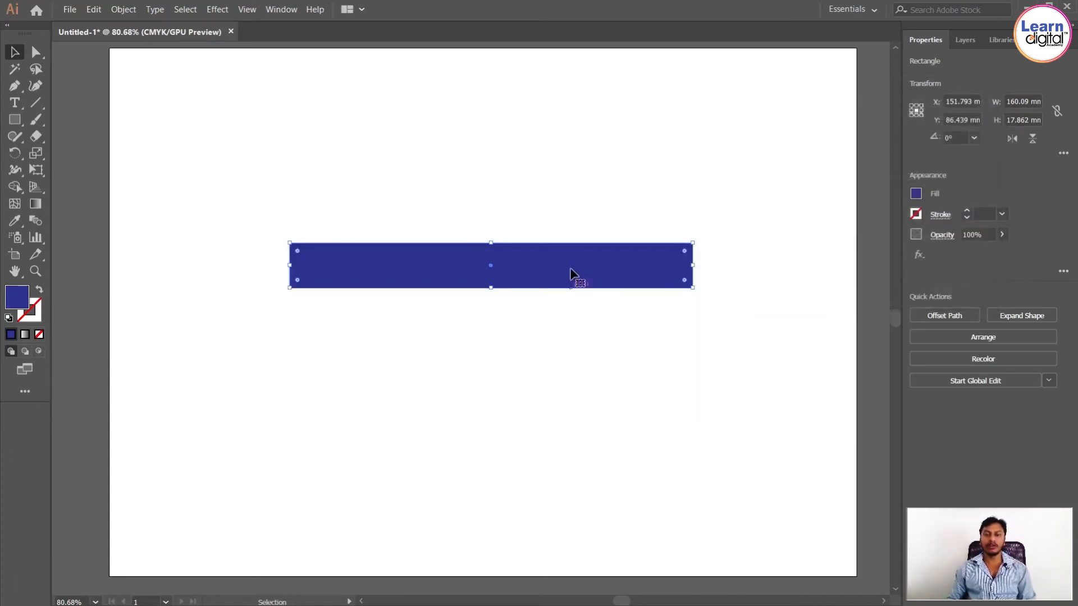
Step: Move the rectangle about 3 mm left and 16 mm up on the artboard
left_click_drag(570, 273, 570, 257)
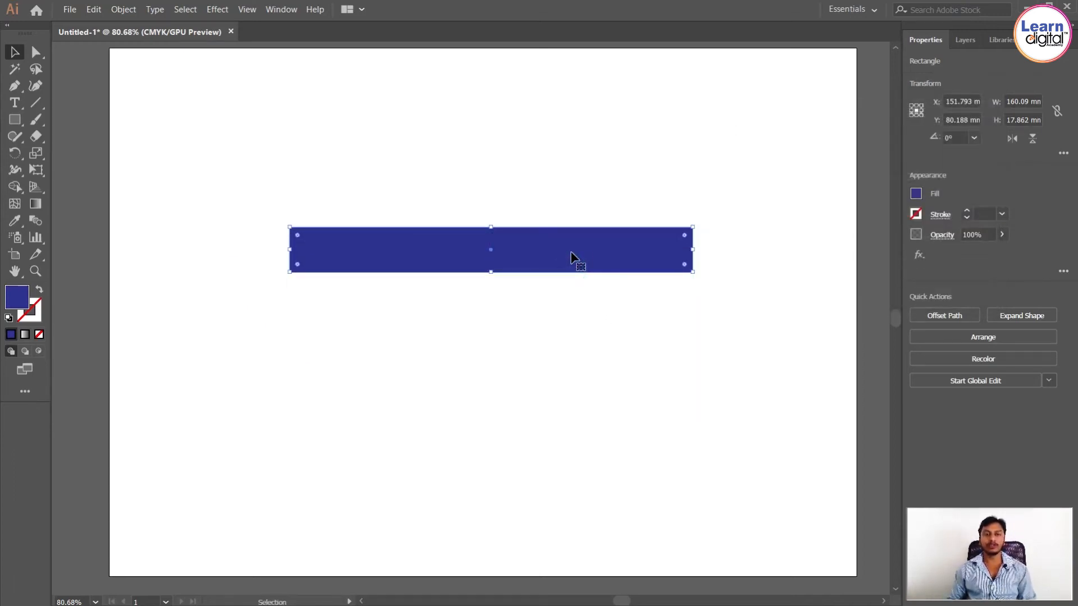
left_click(217, 9)
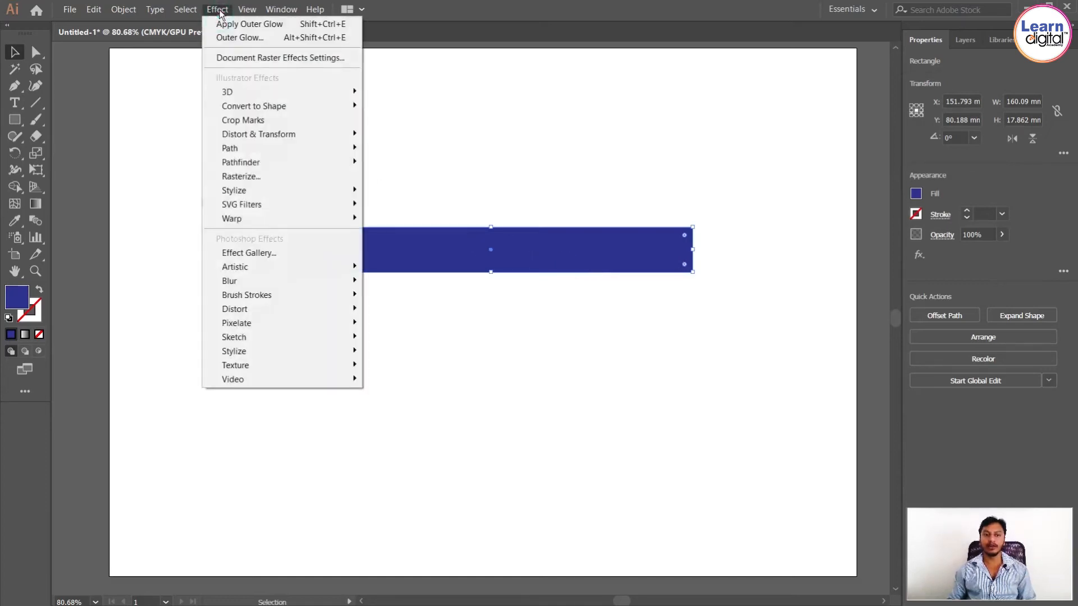
mouse_move(266, 227)
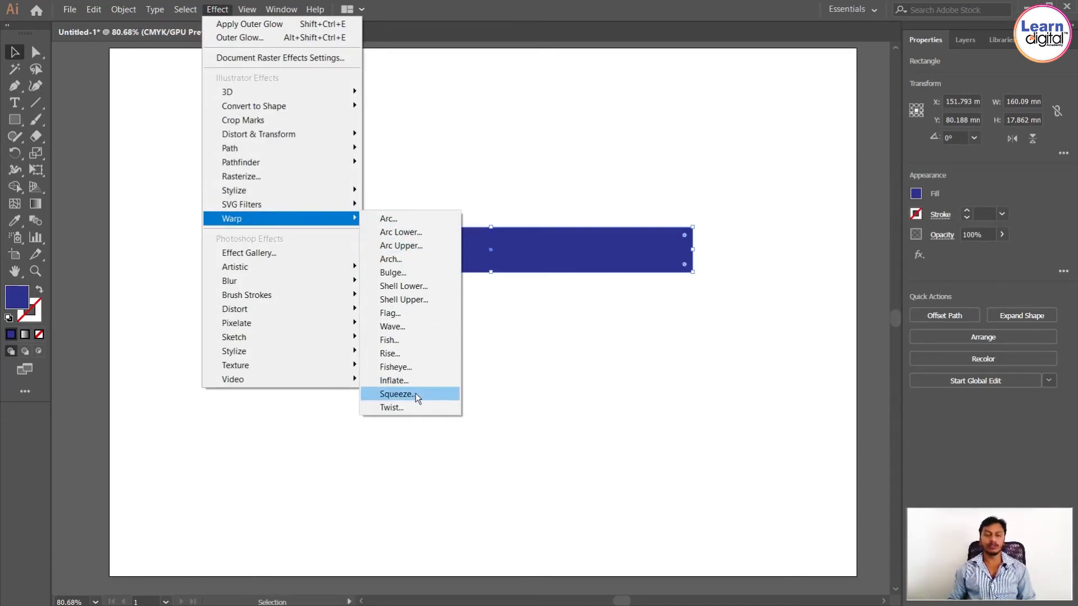
left_click(610, 322)
left_click_drag(556, 233, 548, 207)
Step: Delete the blue rectangle from the artboard
left_click(216, 10)
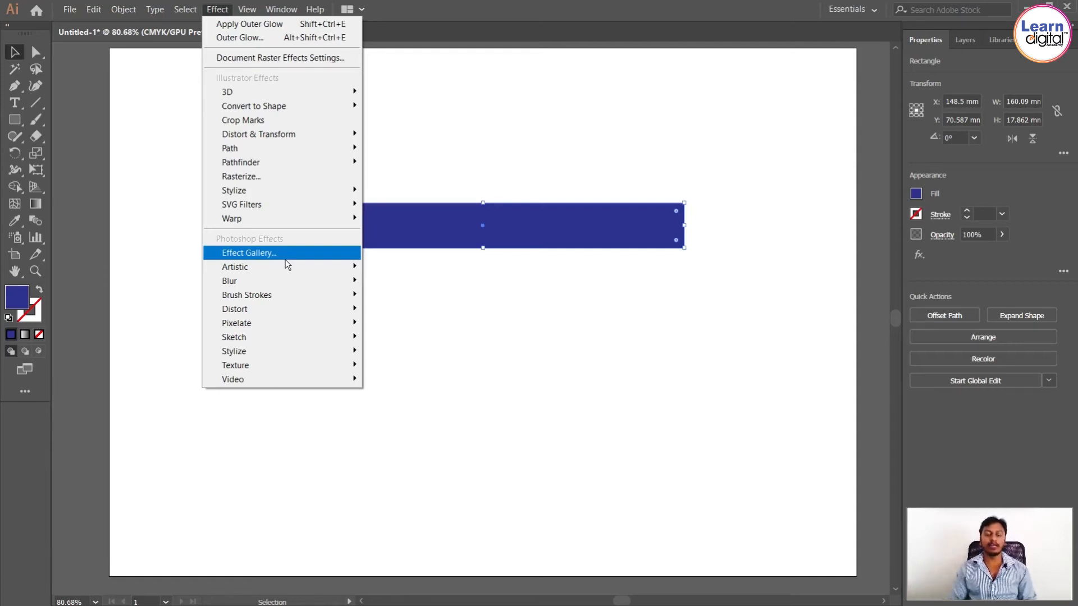
left_click(582, 339)
left_click(540, 228)
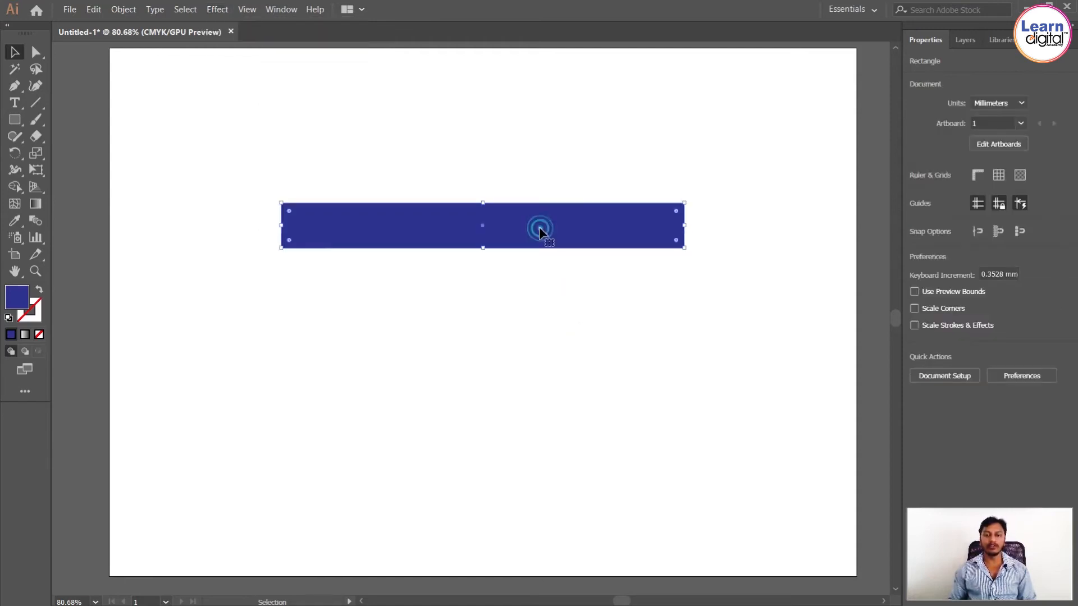
key("Delete")
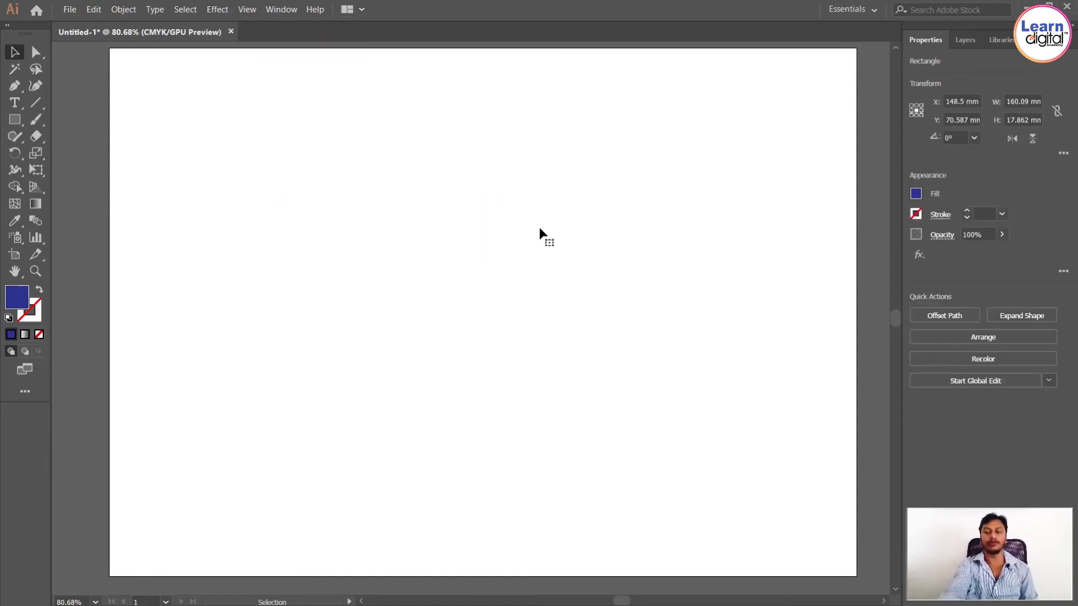
Step: Place the mountain-landsc-result image from the Downloads folder onto the artboard and embed it in the document
mouse_move(406, 604)
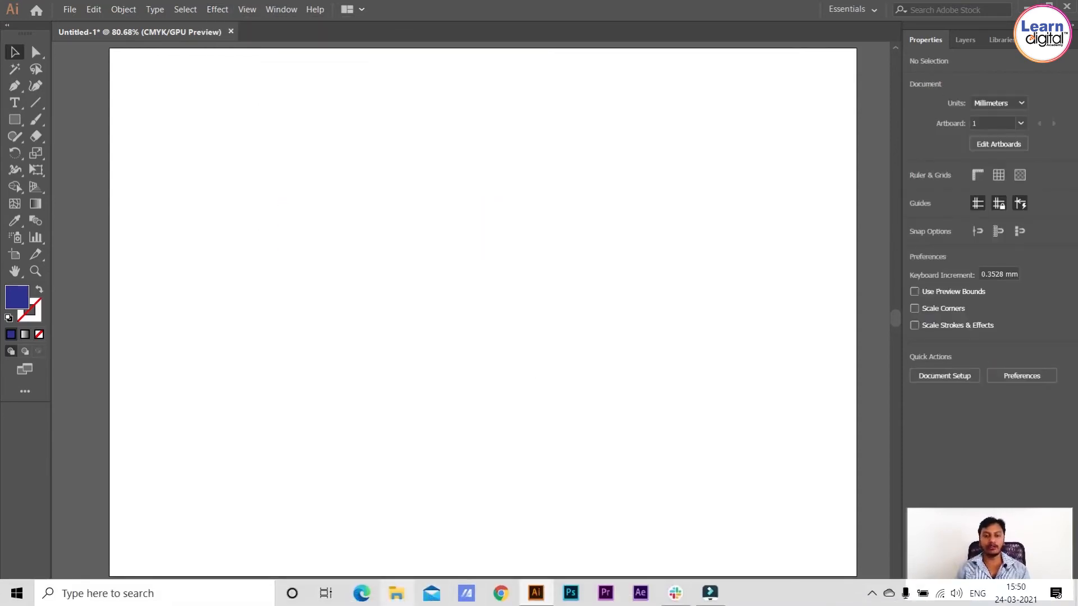
left_click(397, 592)
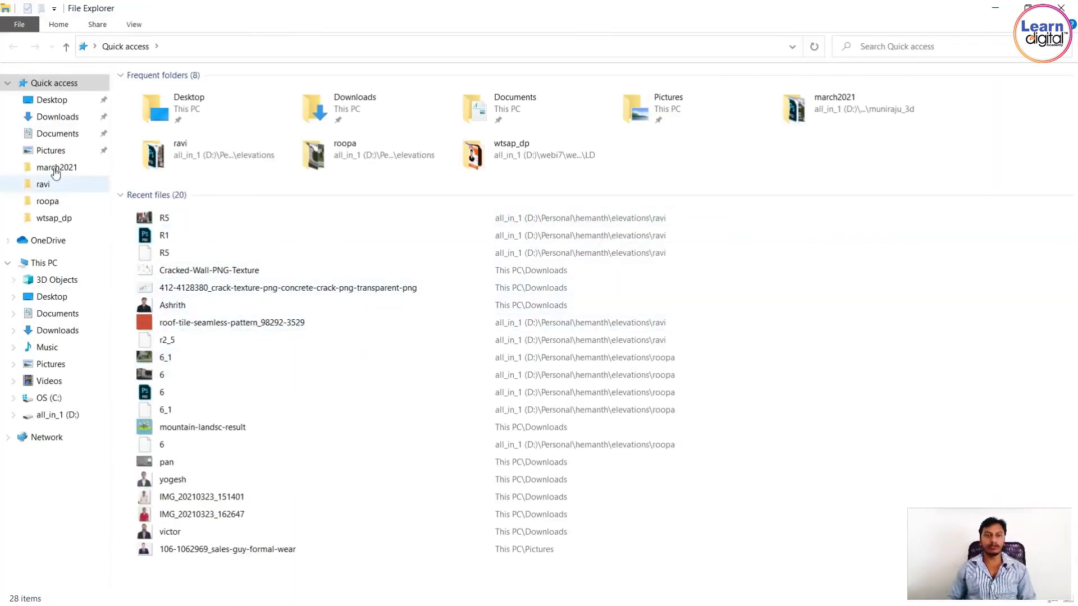
left_click(57, 116)
scroll(330, 382, "down", 15)
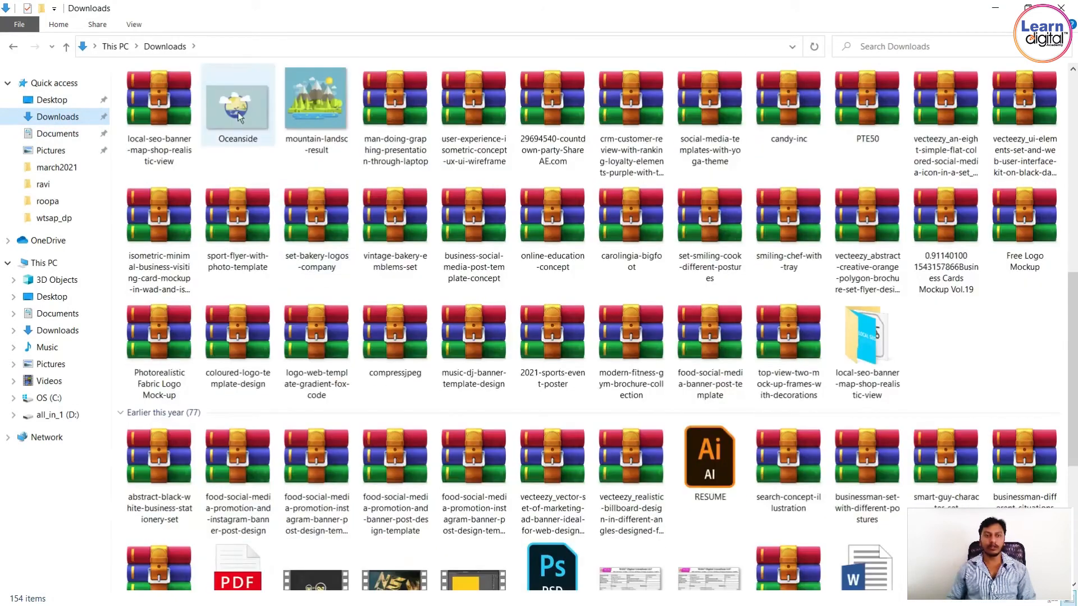
mouse_move(253, 111)
left_mouse_down()
mouse_move(560, 318)
mouse_move(238, 109)
left_mouse_up()
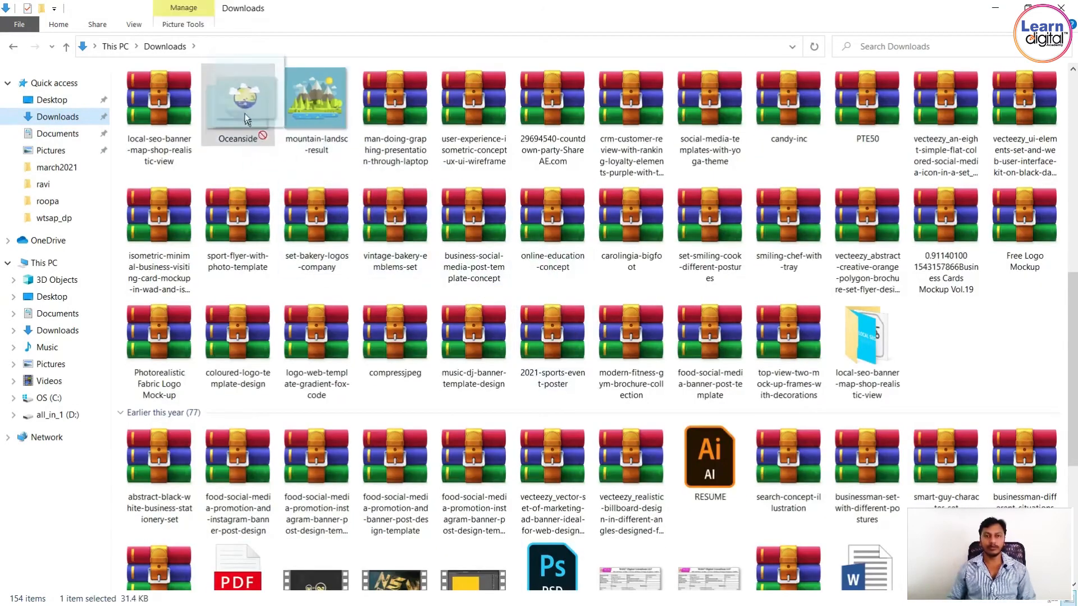
left_click_drag(316, 106, 520, 383)
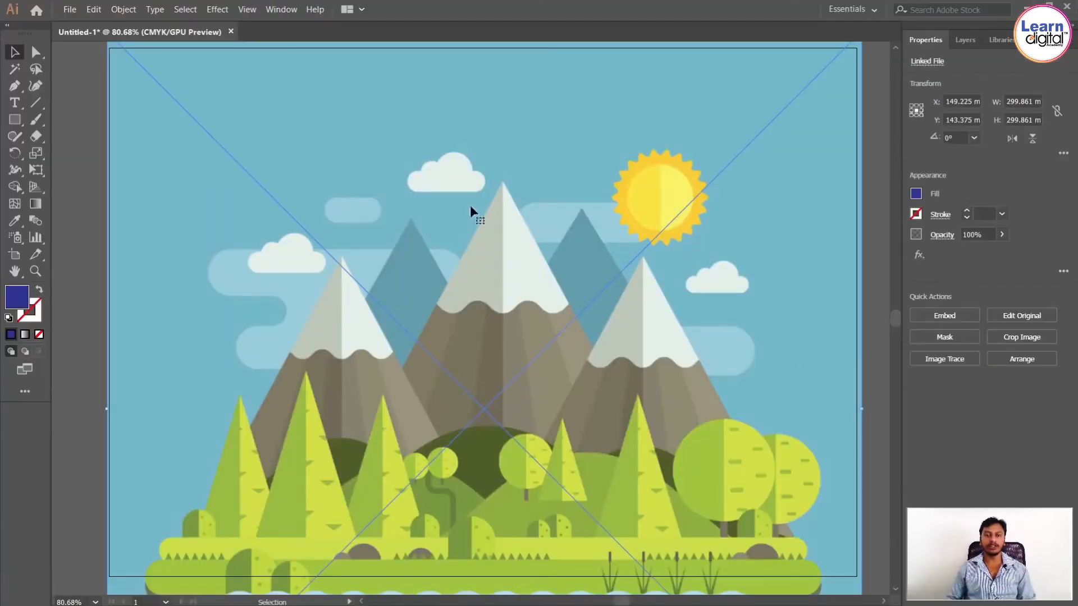
left_click(934, 317)
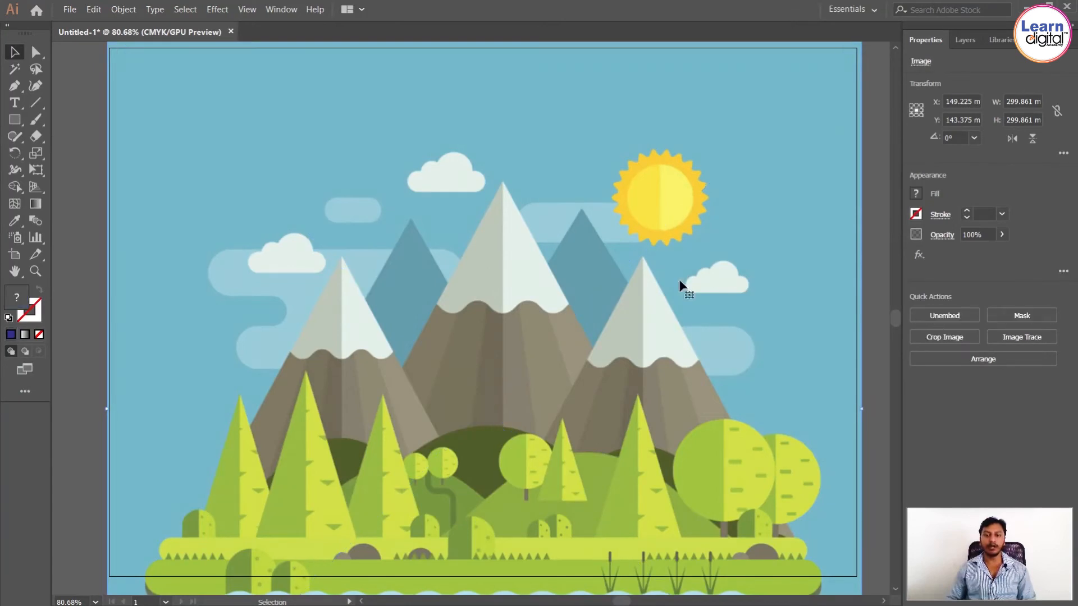
Step: Open the Effect Gallery for the mountain image and preview the artistic filters Colored Pencil, Cutout, Dry Brush and Neon Glow
left_click(221, 10)
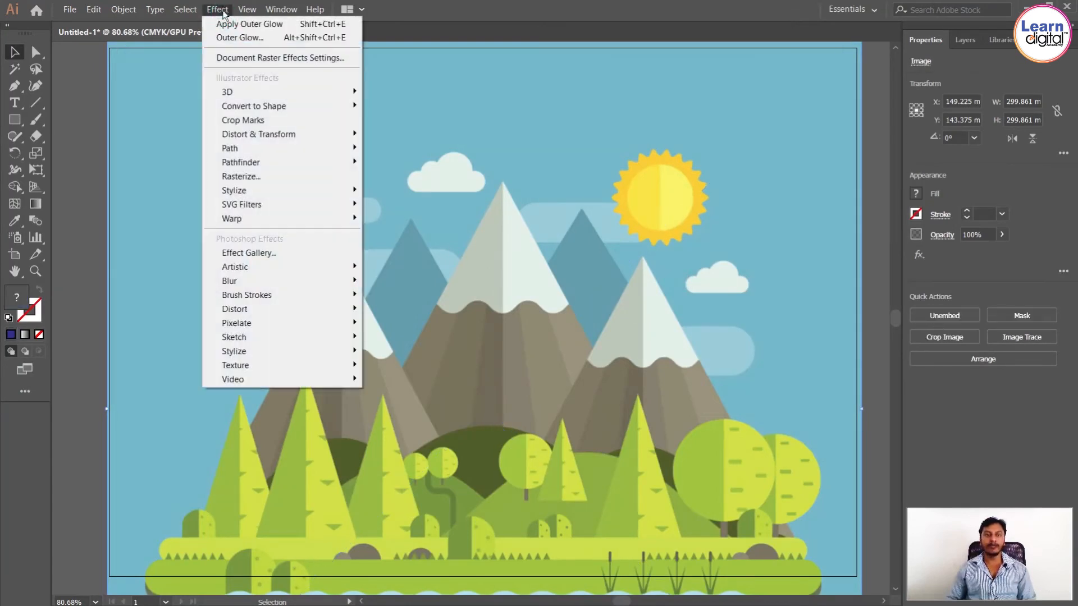
left_click(272, 252)
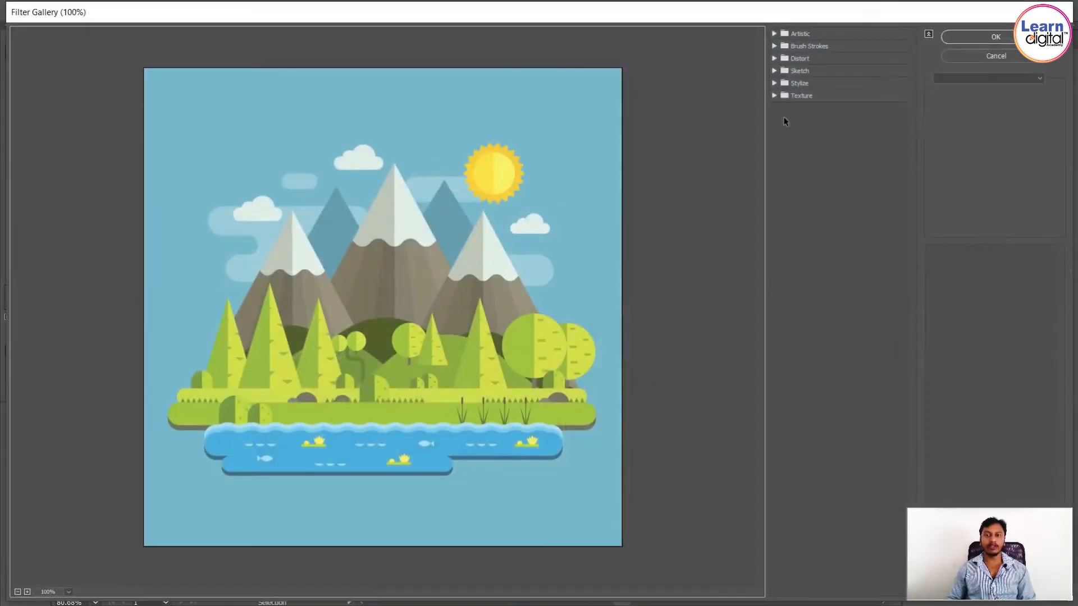
left_click(773, 34)
left_click(791, 53)
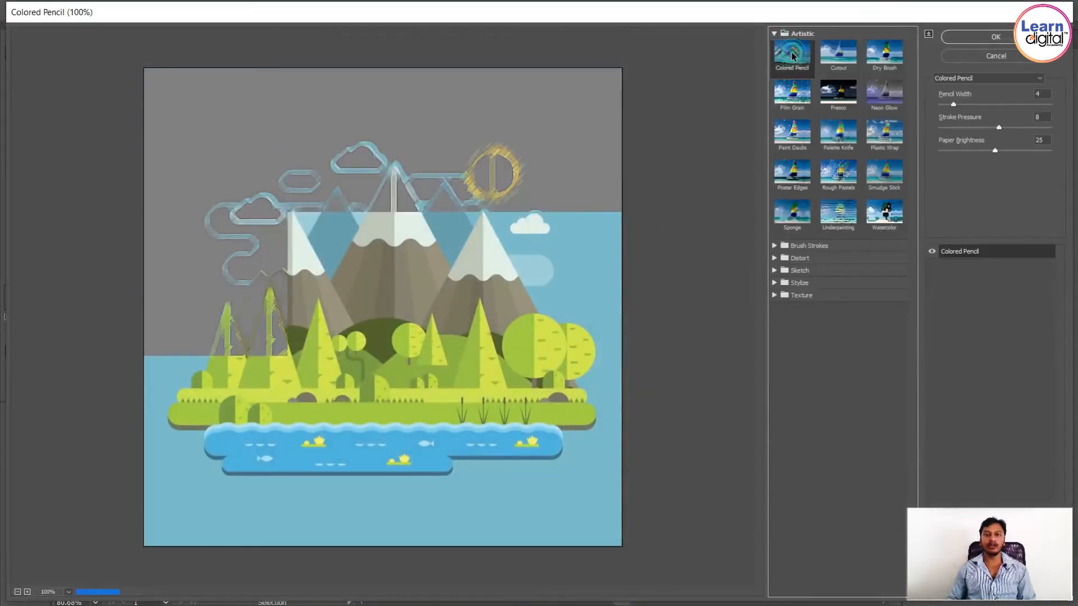
left_click(833, 62)
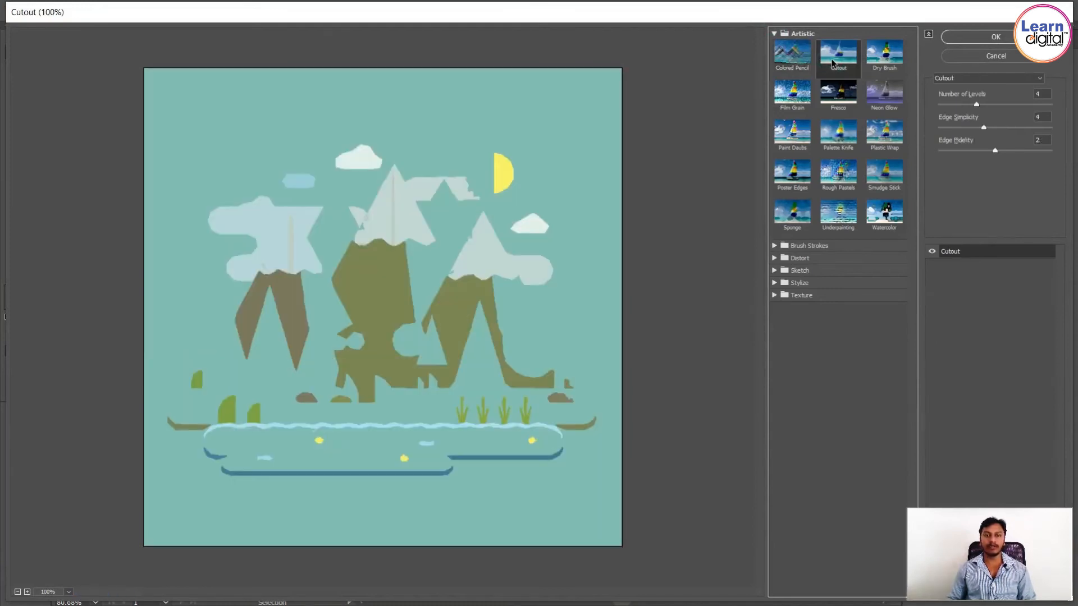
left_click(883, 55)
left_click(881, 103)
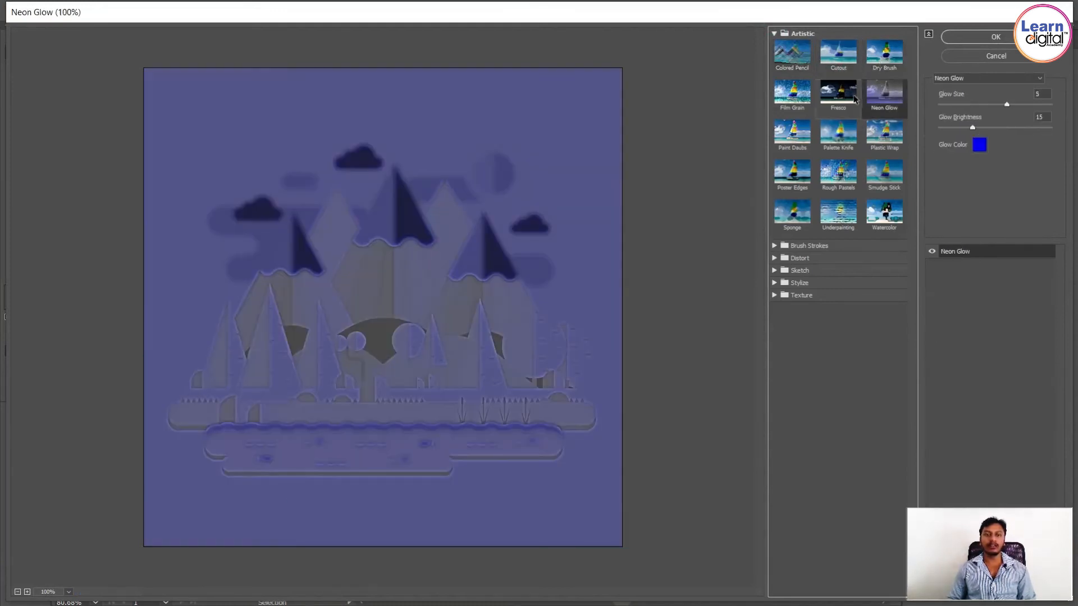
Step: Preview the Fresco, Paint Daubs, Palette Knife, Plastic Wrap, Smudge Stick, Rough Pastels, Poster Edges and Sponge filters on the image
left_click(852, 99)
left_click(805, 138)
left_click(838, 134)
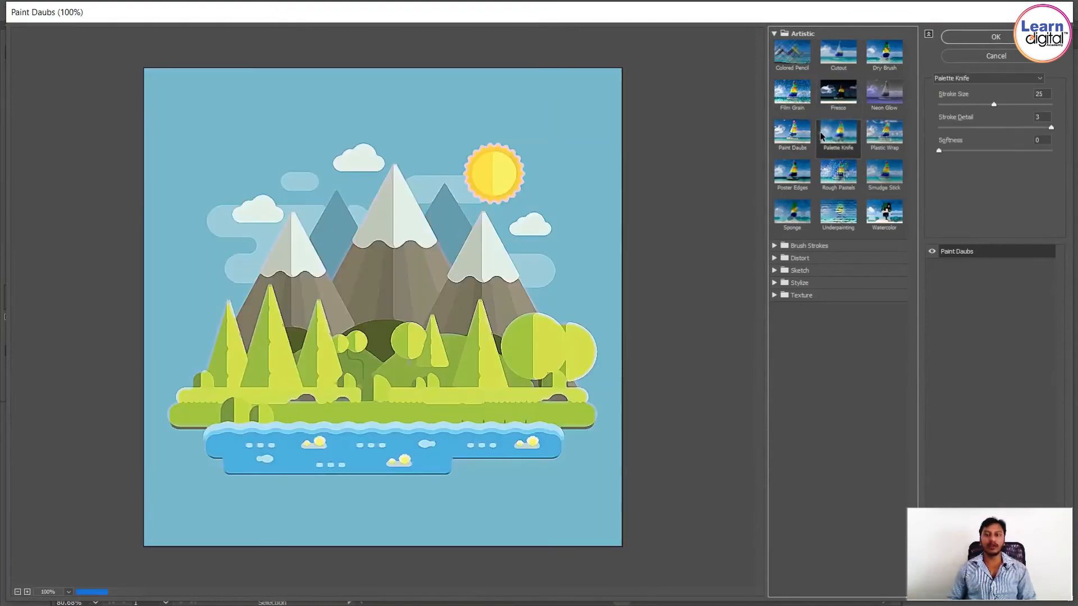
left_click(884, 134)
left_click(876, 177)
left_click(838, 173)
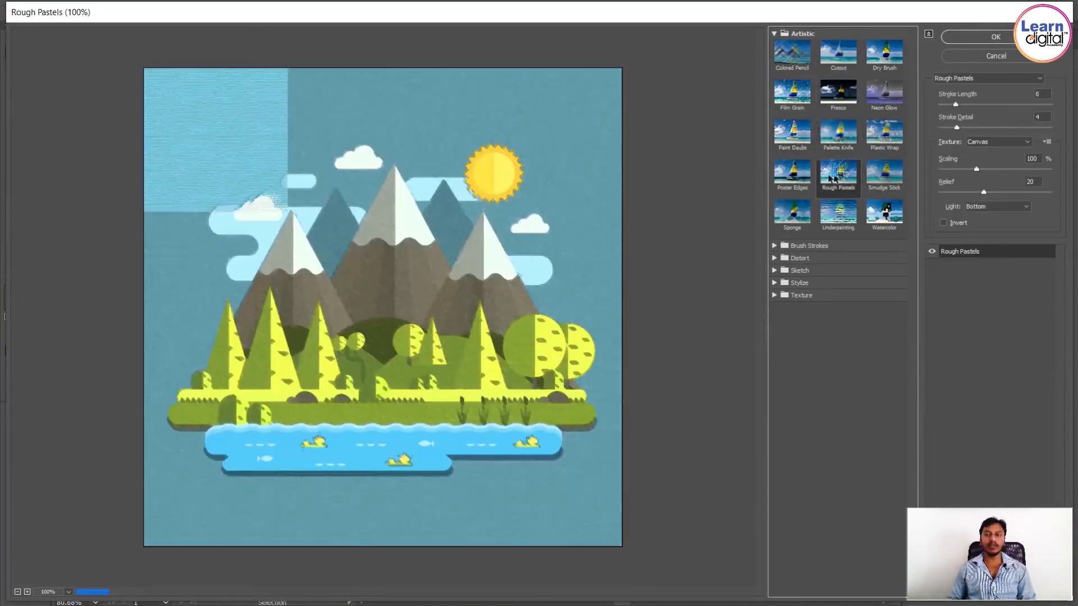
left_click(792, 172)
left_click(792, 213)
Step: Try the Rough Pastels filter with stroke length 15, stroke detail 7, scaling 127% and relief 4
left_click(840, 184)
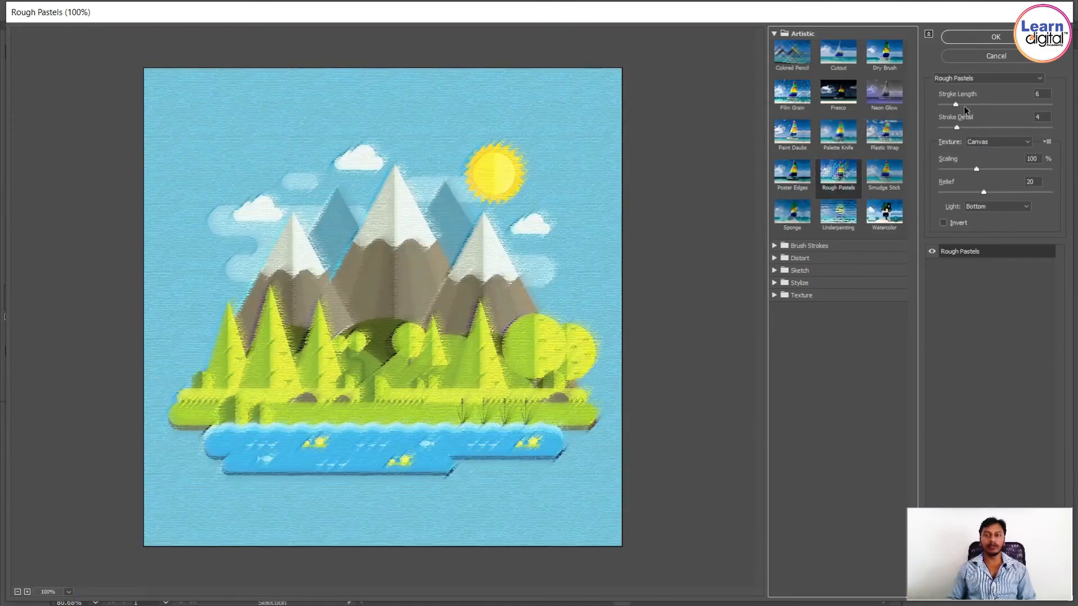
left_click(964, 103)
mouse_move(964, 103)
left_mouse_down()
mouse_move(981, 103)
mouse_move(976, 127)
left_mouse_up()
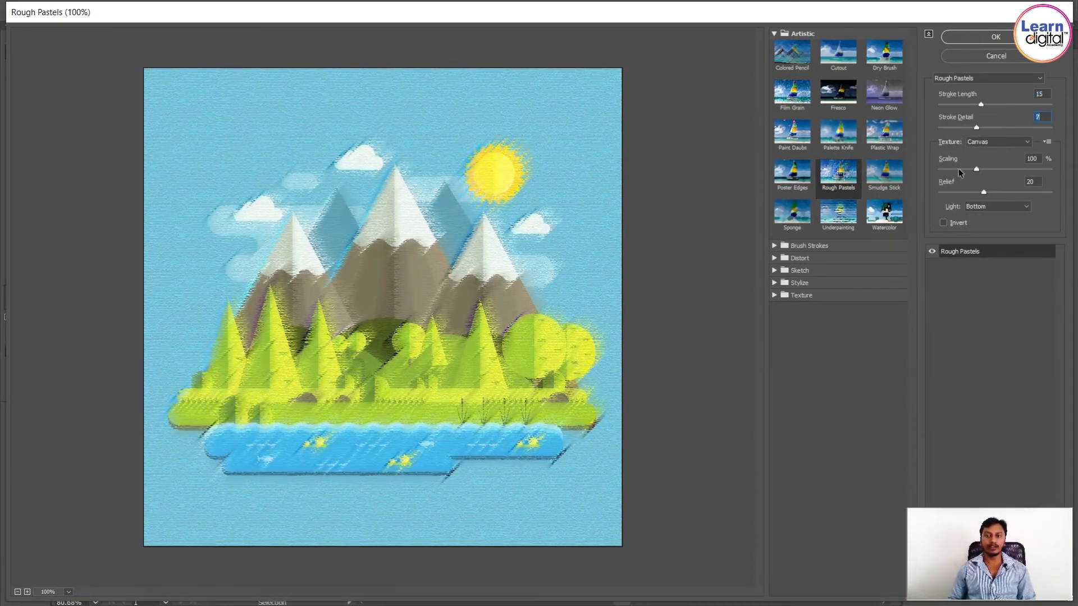
left_click_drag(976, 168, 947, 192)
Step: Try the Bottom Left and Top Right light directions for Rough Pastels, and toggle the texture's Invert option on and off
left_click(996, 206)
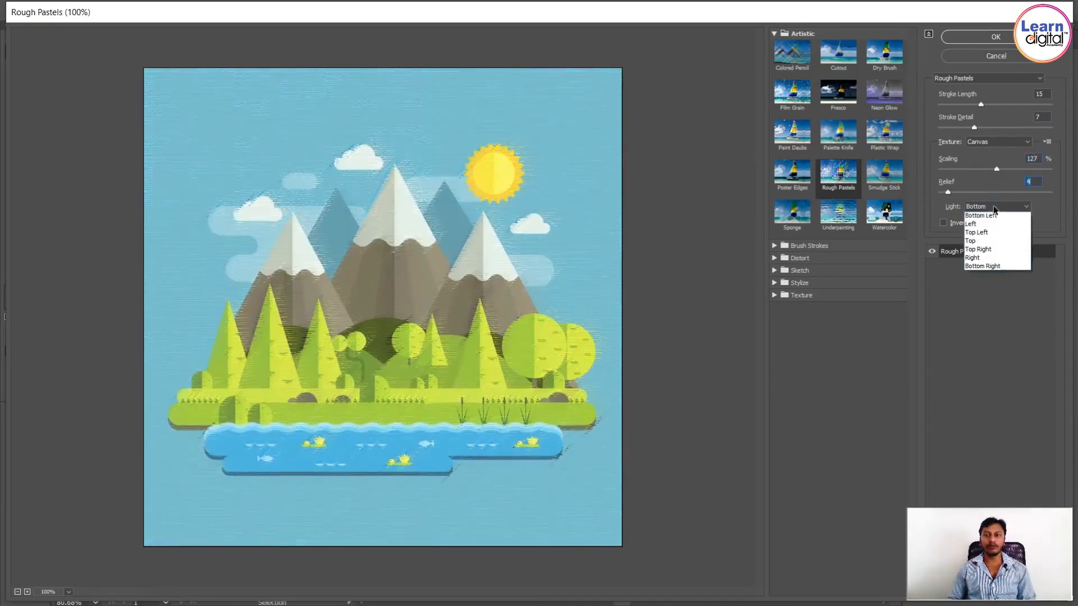
left_click(988, 226)
left_click(993, 207)
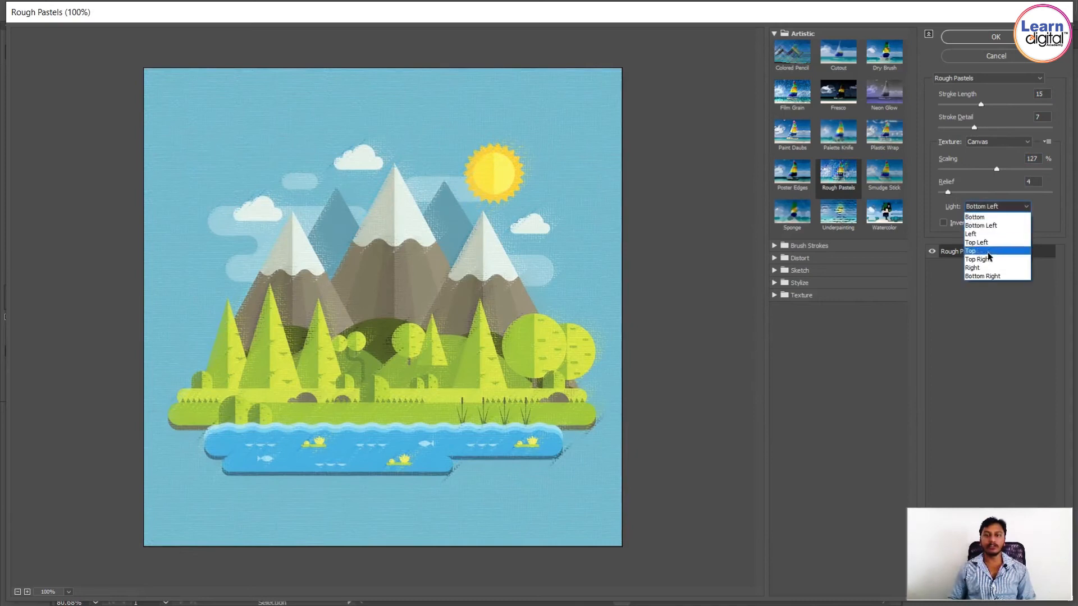
left_click(991, 278)
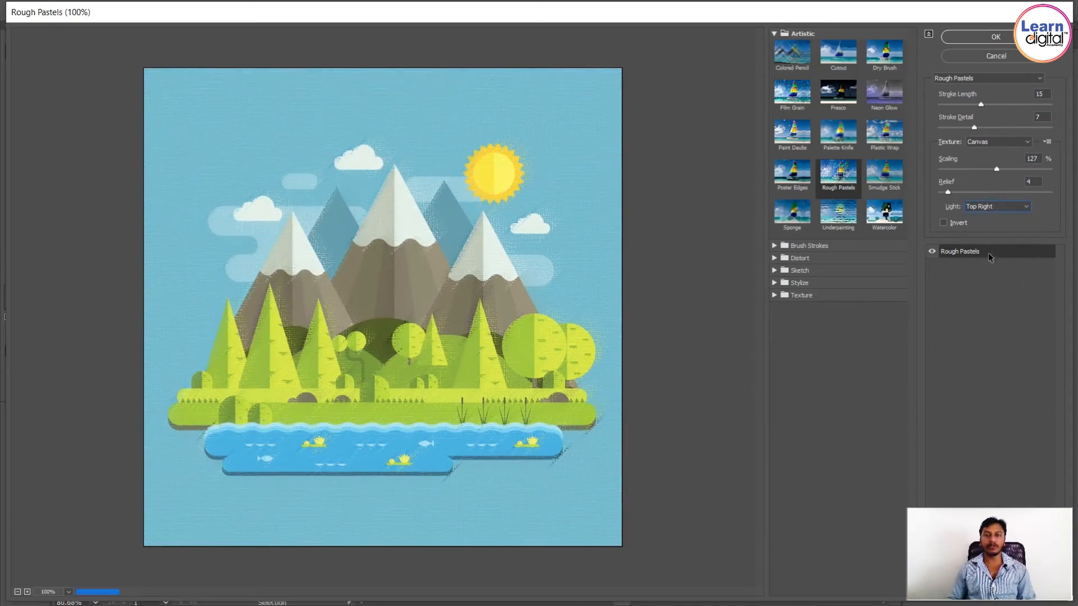
left_click(943, 223)
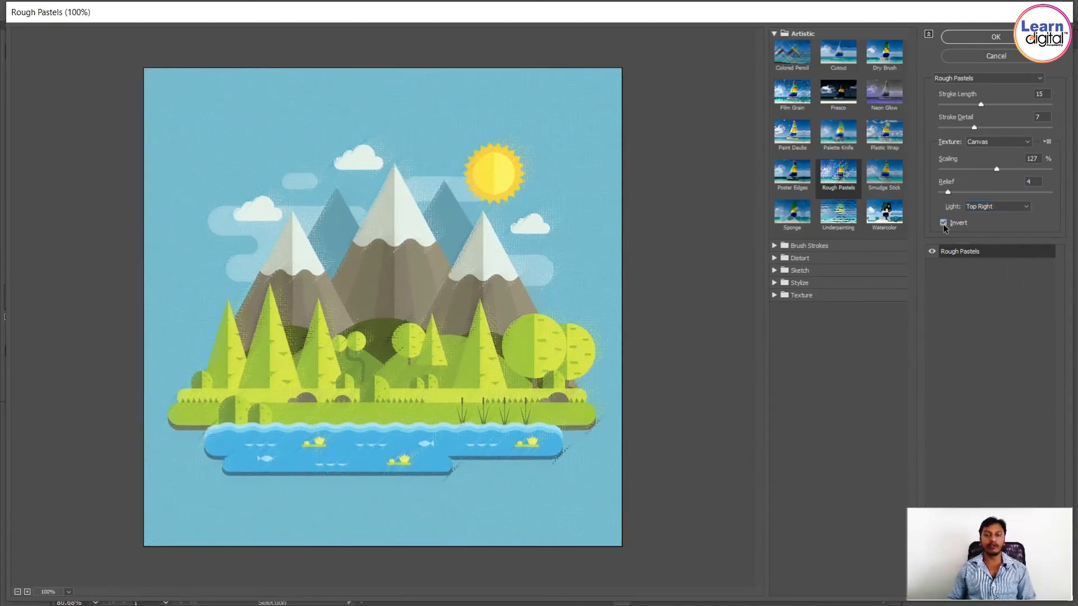
left_click(943, 224)
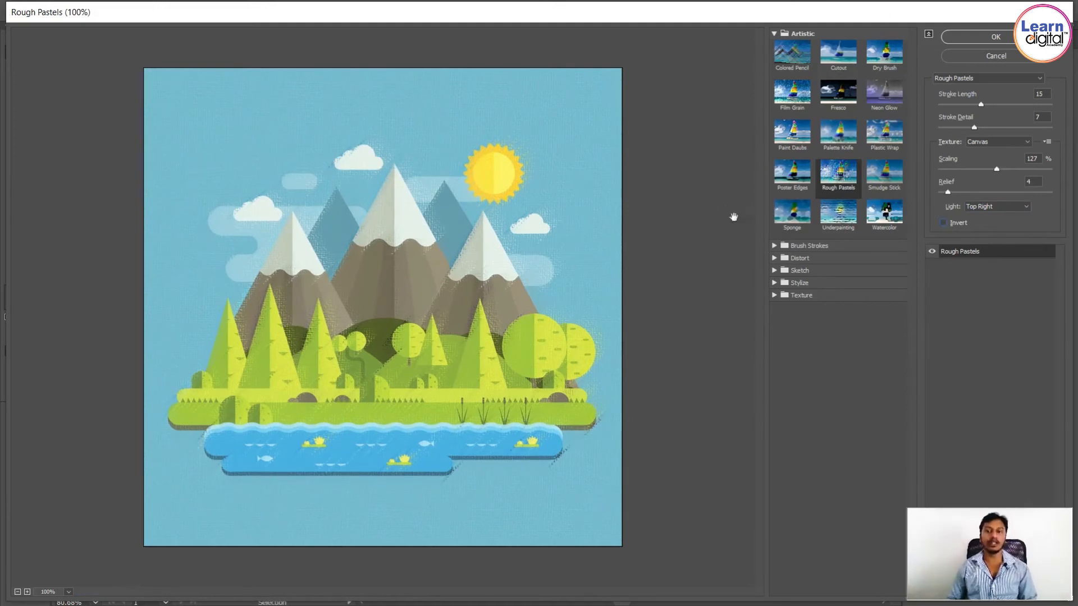
Step: Preview the Sponge, Underpainting, Watercolor, Smudge Stick, Rough Pastels, Poster Edges and Film Grain filters on the mountain image
left_click(802, 217)
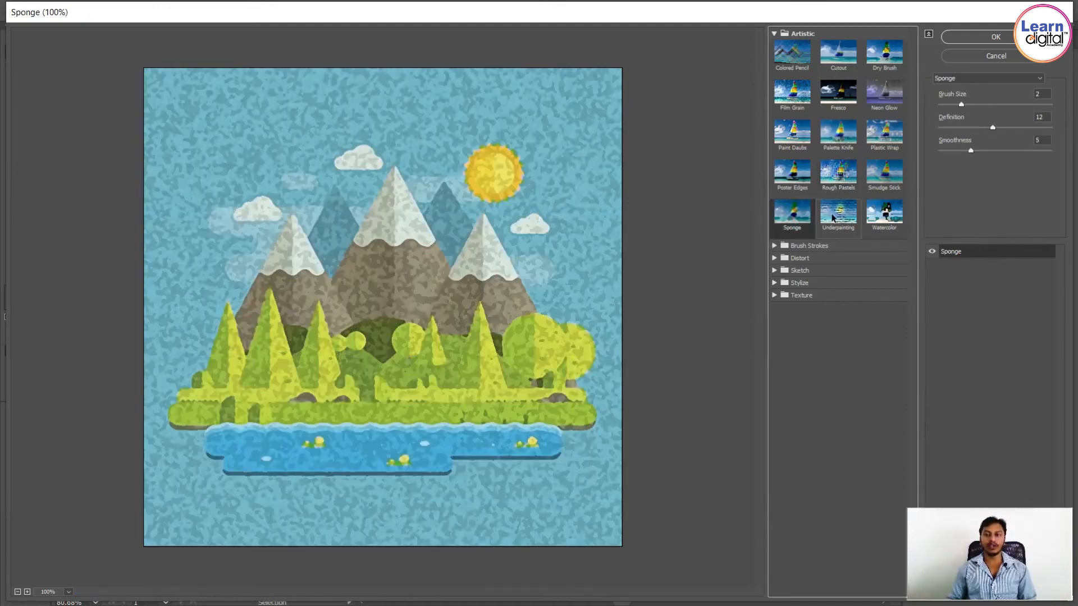
left_click(840, 218)
left_click(881, 219)
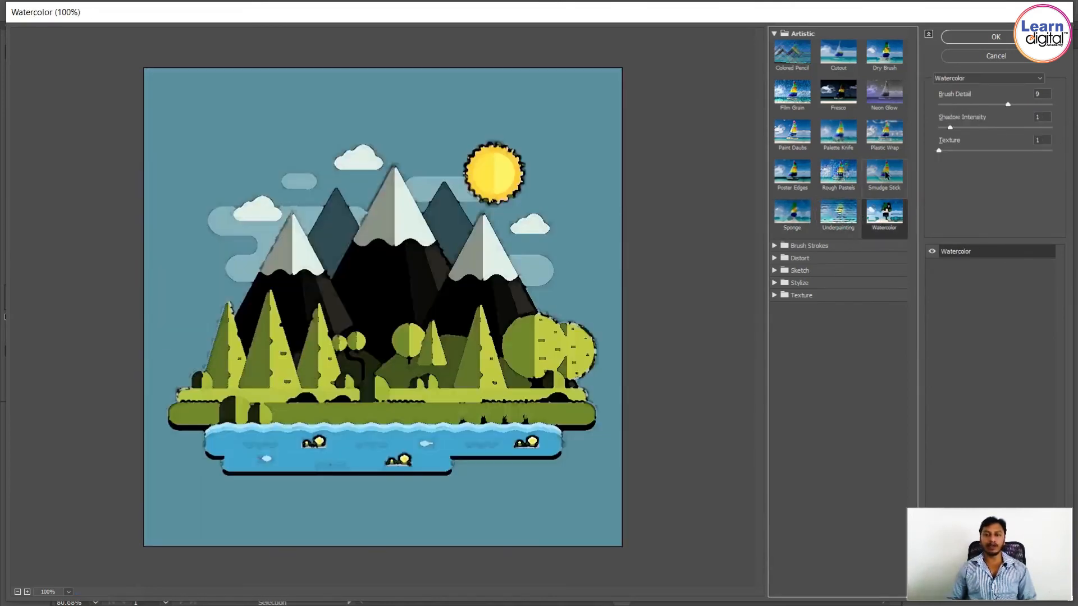
left_click(885, 175)
left_click(838, 174)
left_click(792, 174)
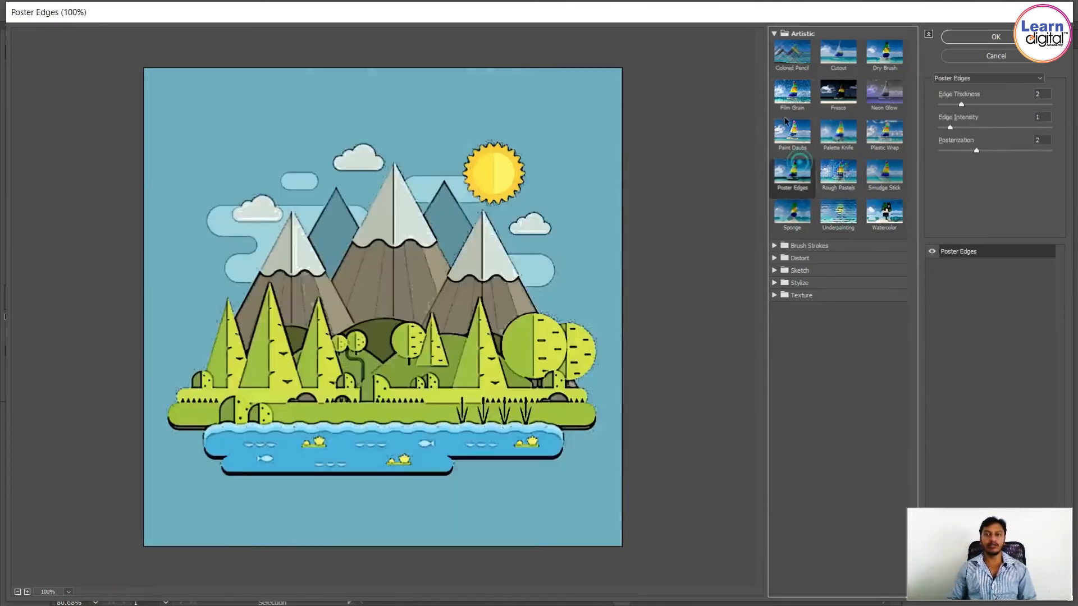
left_click(791, 94)
Step: Preview the Brush Strokes filters Accented Edges, Dark Strokes, Ink Outlines, Angled Strokes, Crosshatch, Spatter and Sprayed Strokes on the image
left_click(803, 246)
left_click(793, 263)
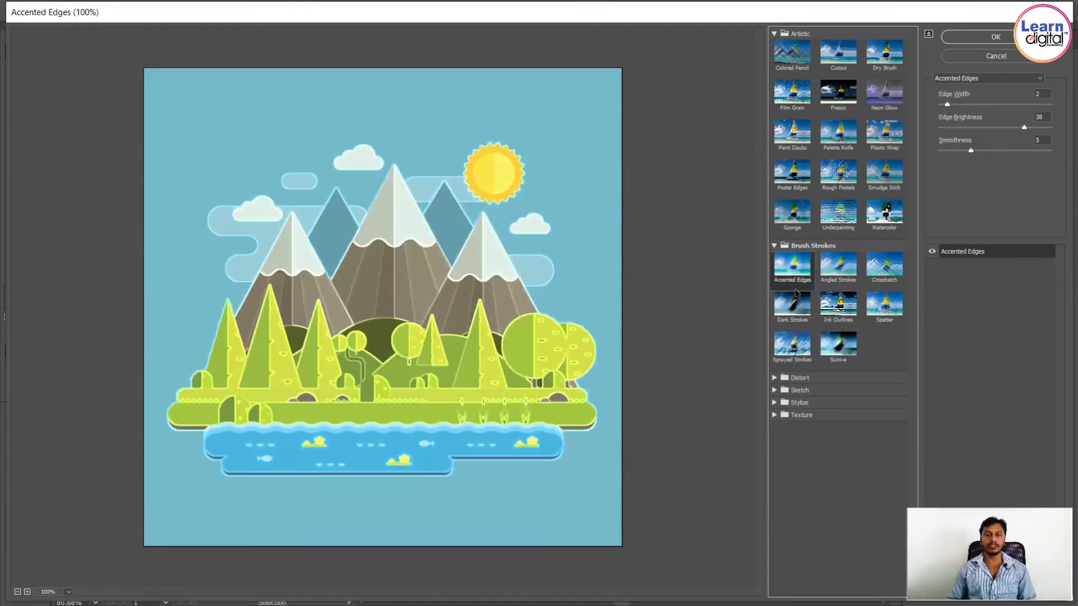
left_click(793, 297)
left_click(825, 302)
left_click(837, 264)
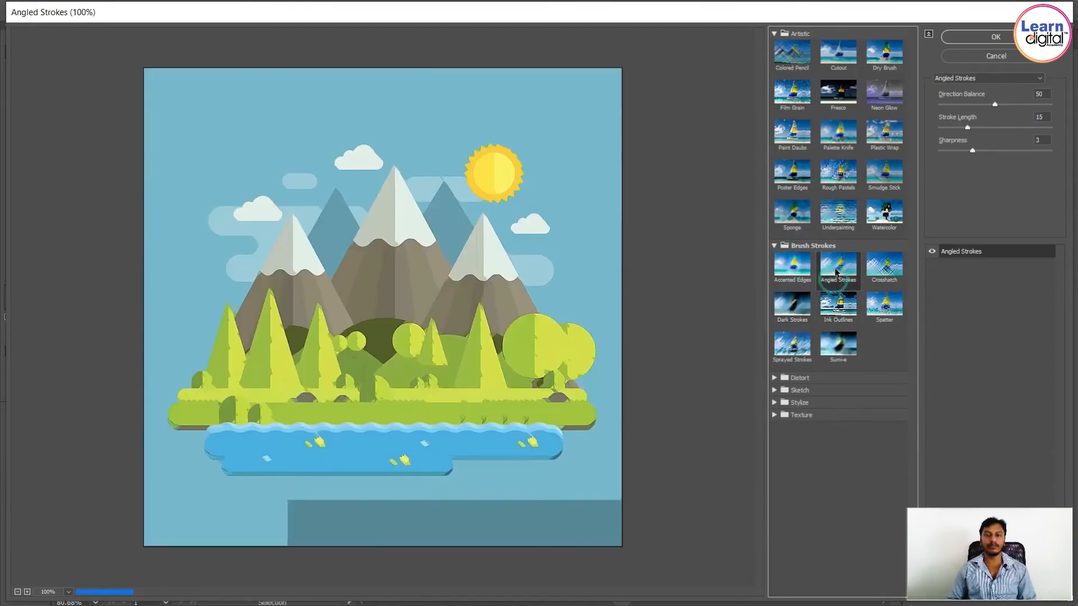
left_click(883, 264)
left_click(883, 303)
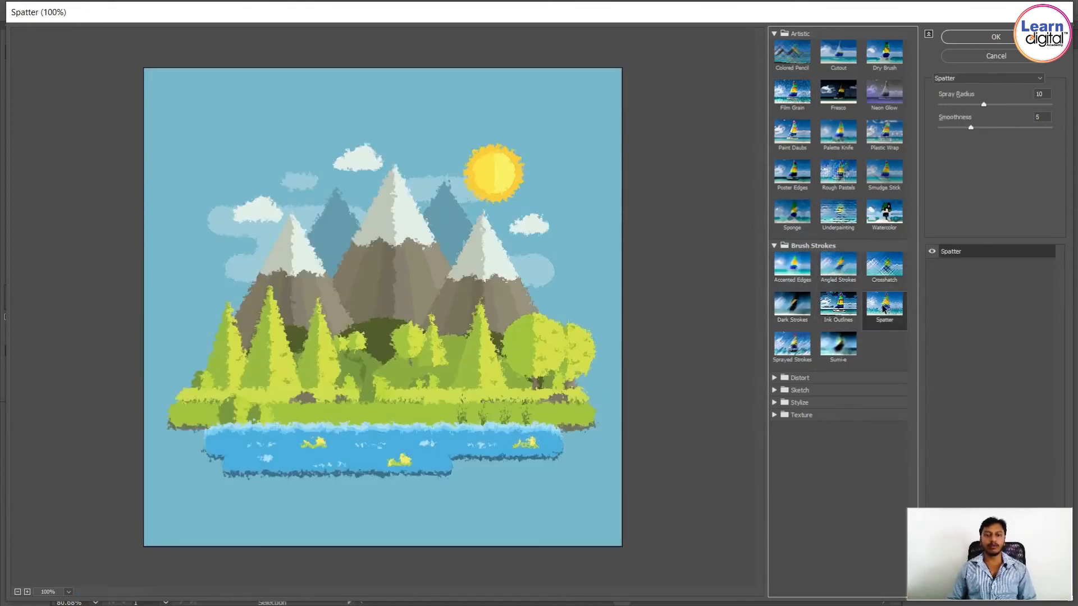
left_click(791, 345)
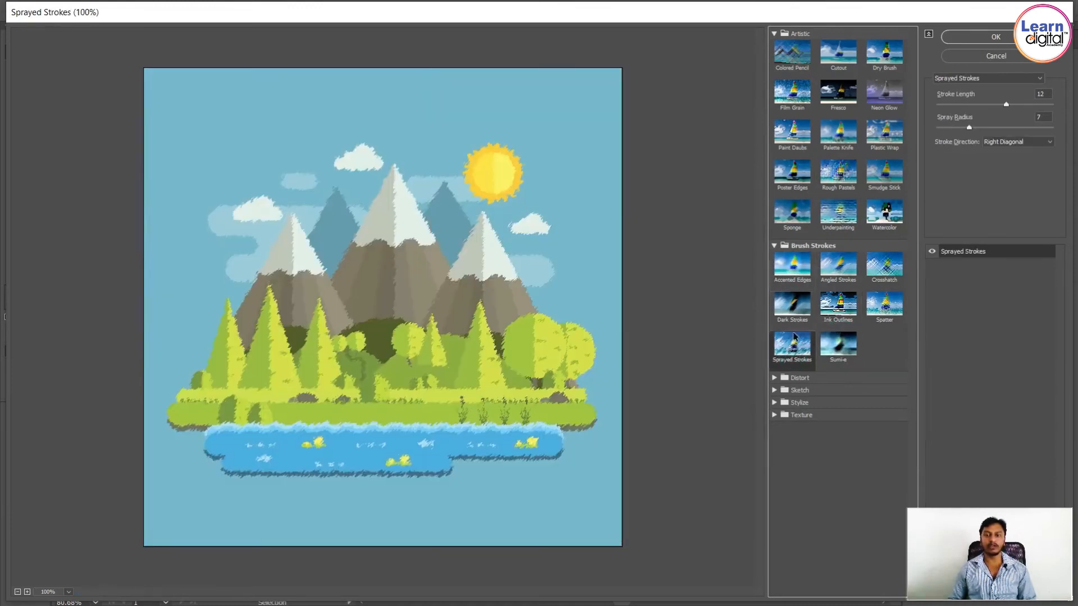
Step: Preview the Distort filters Diffuse Glow, Glass and Ocean Ripple on the mountain image
left_click(791, 379)
left_click(798, 394)
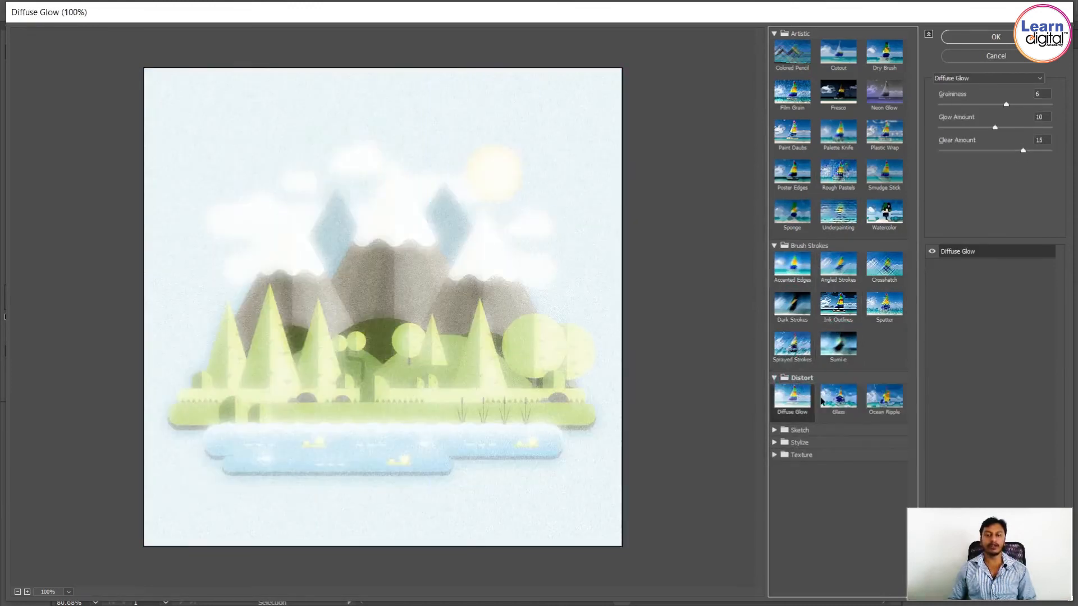
left_click(823, 399)
left_click(882, 401)
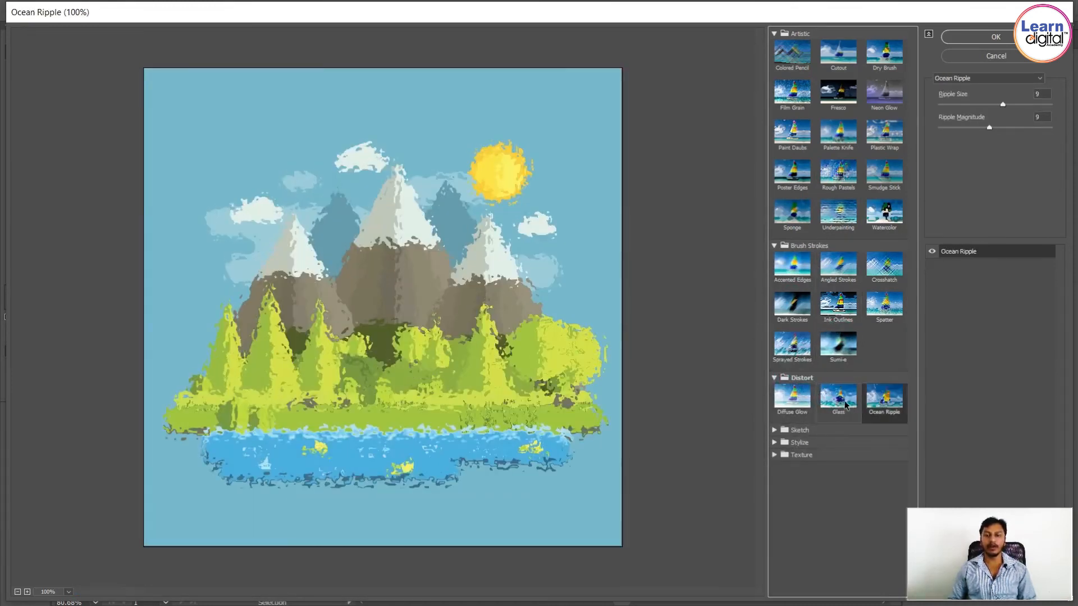
left_click(845, 403)
Step: Preview the Sketch filters from Bas Relief through Chalk & Charcoal, Charcoal, Graphic Pen, Conté Crayon, Chrome and Halftone Pattern to Note Paper
left_click(792, 432)
left_click(794, 450)
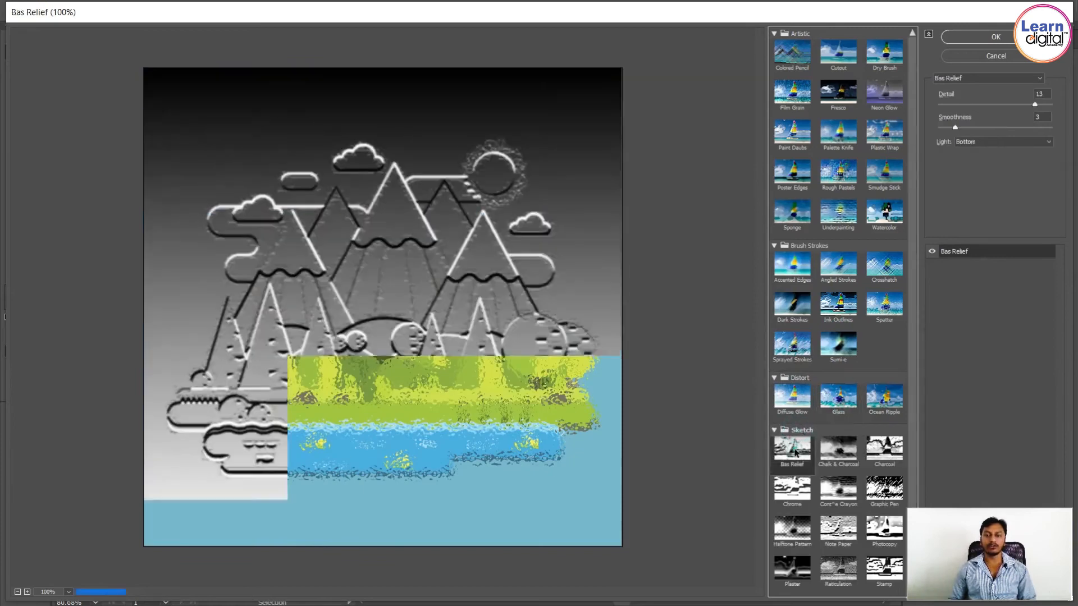
left_click(838, 449)
left_click(883, 449)
left_click(884, 488)
left_click(833, 491)
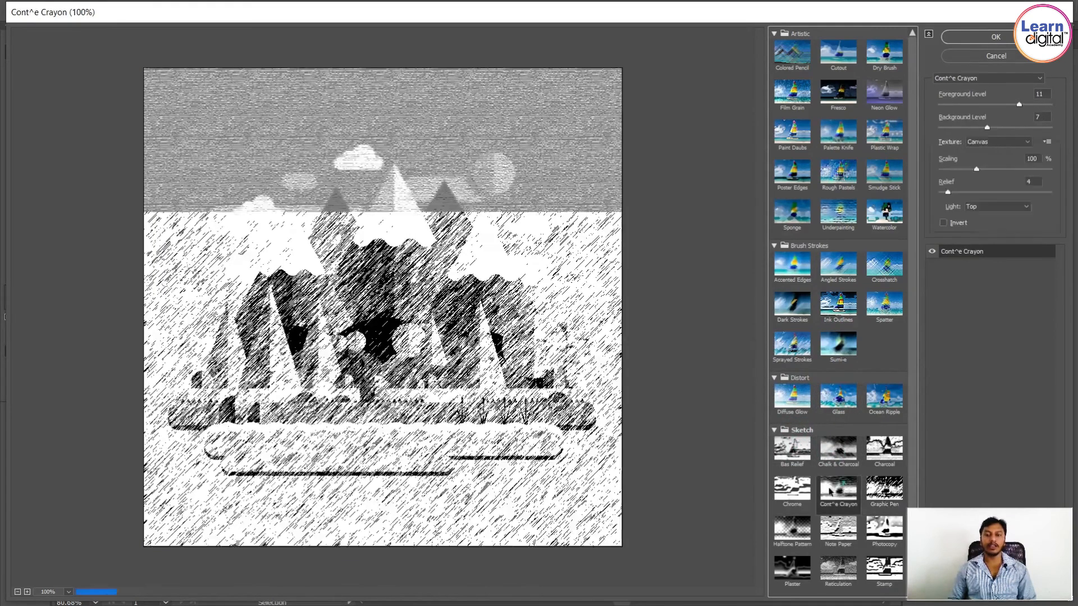
left_click(792, 488)
left_click(792, 528)
left_click(838, 528)
Step: Preview the Stylize filter Glowing Edges and the Texture filters Craquelure and Grain on the mountain image
scroll(840, 515, "down", 2)
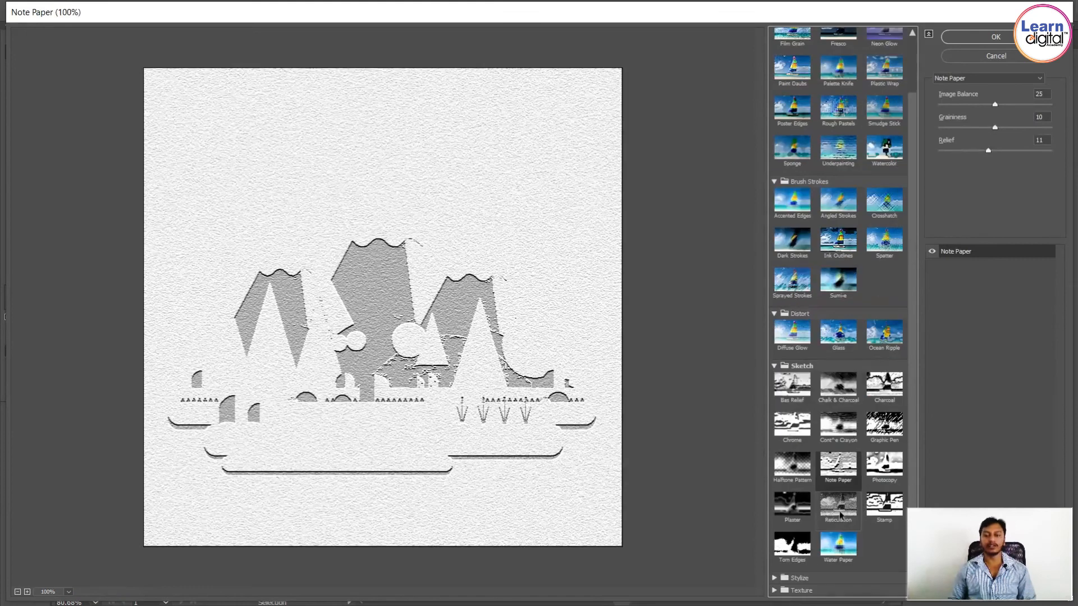
left_click(798, 578)
left_click(792, 557)
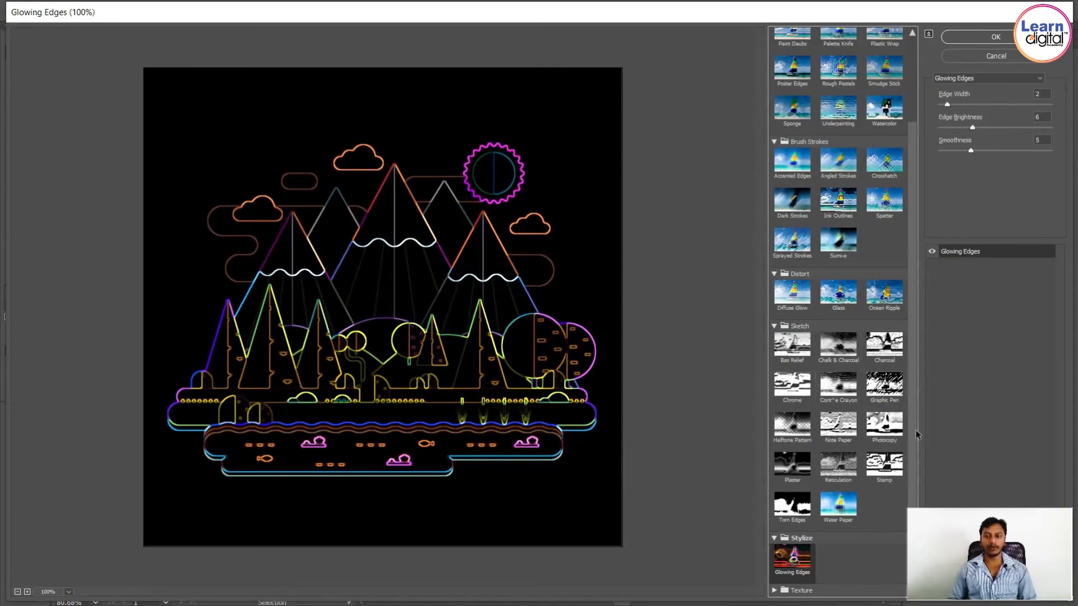
left_click(799, 590)
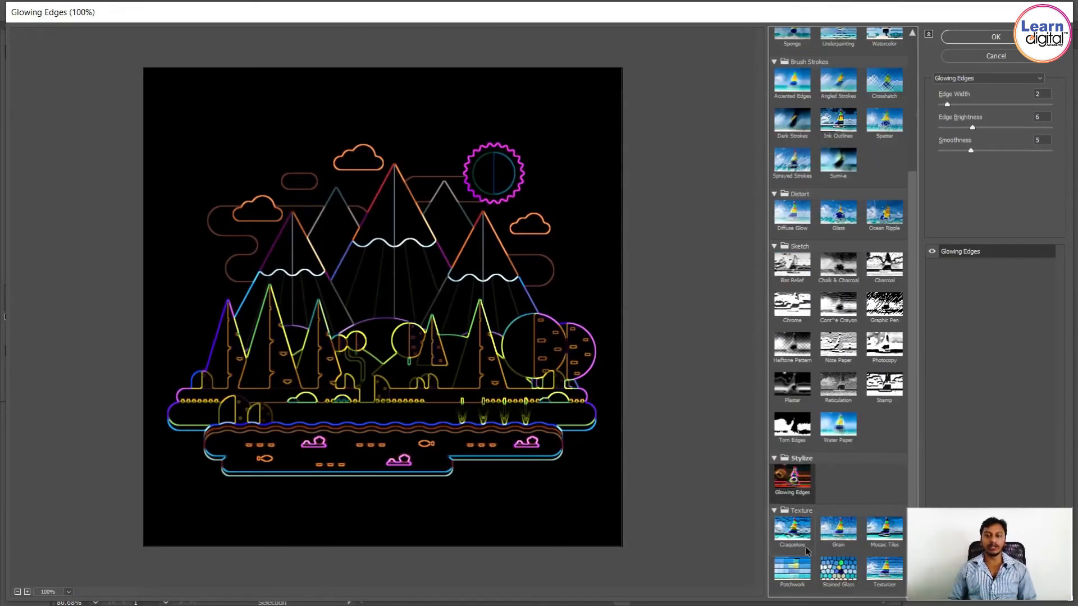
left_click(793, 536)
left_click(832, 538)
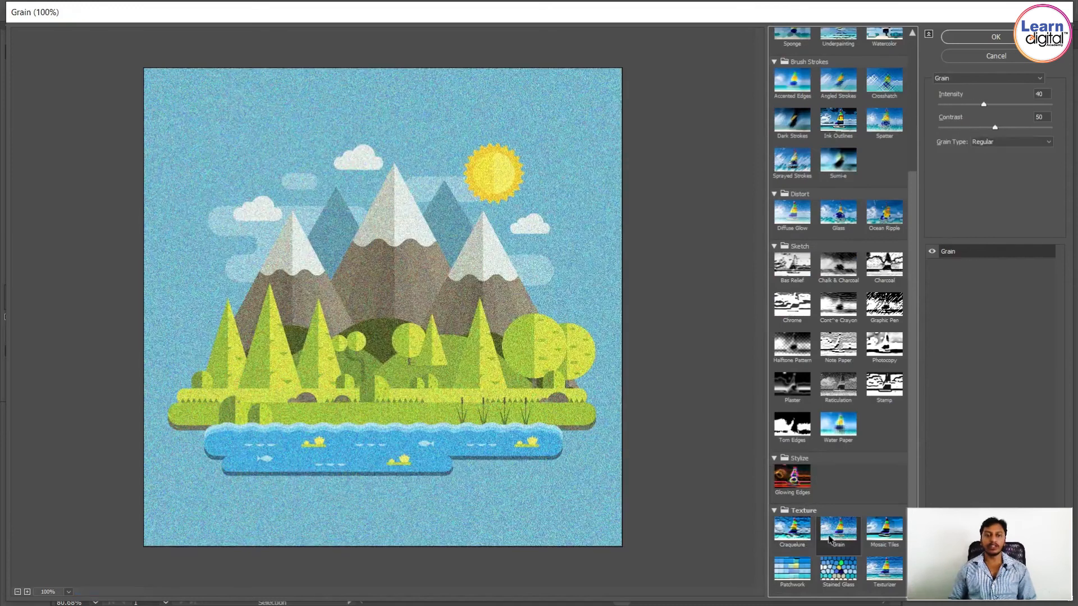
Step: Preview the Texture filters Mosaic Tiles, Texturizer, Stained Glass, Patchwork and Craquelure on the mountain image
left_click(875, 534)
left_click(882, 574)
left_click(837, 572)
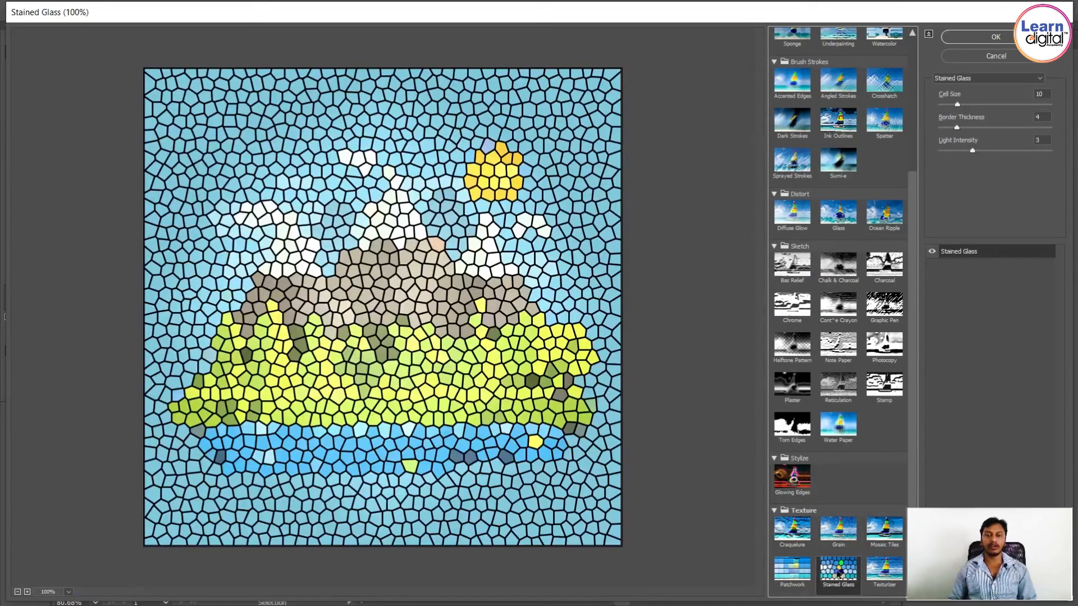
left_click(792, 574)
left_click(797, 536)
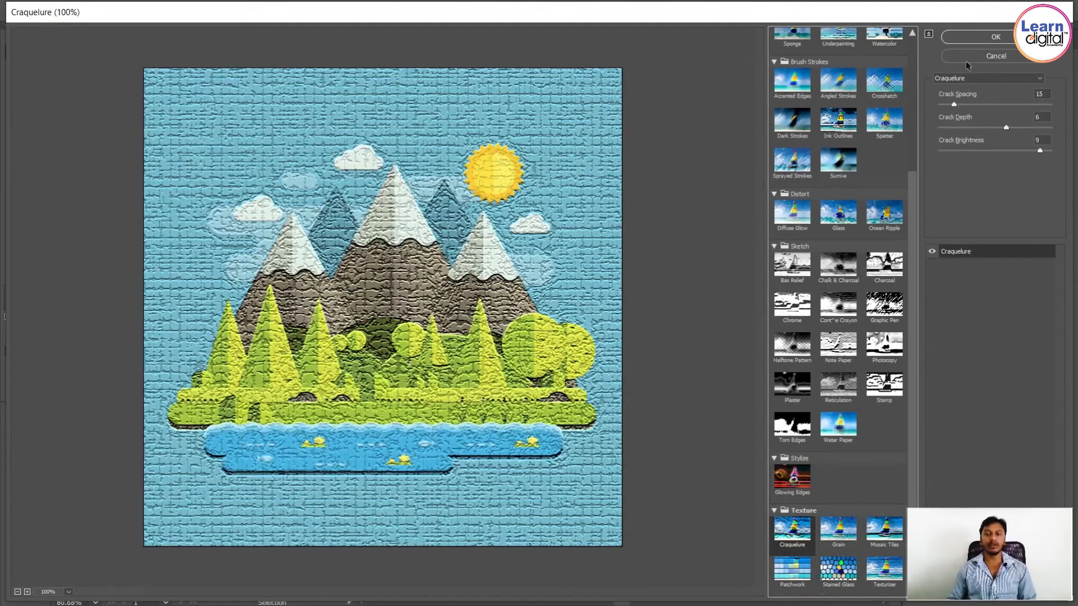
Step: Preview the Rough Pastels, Sumi-e, Chalk & Charcoal and Glass filters, and leave the Effect Gallery without applying any
scroll(834, 277, "up", 3)
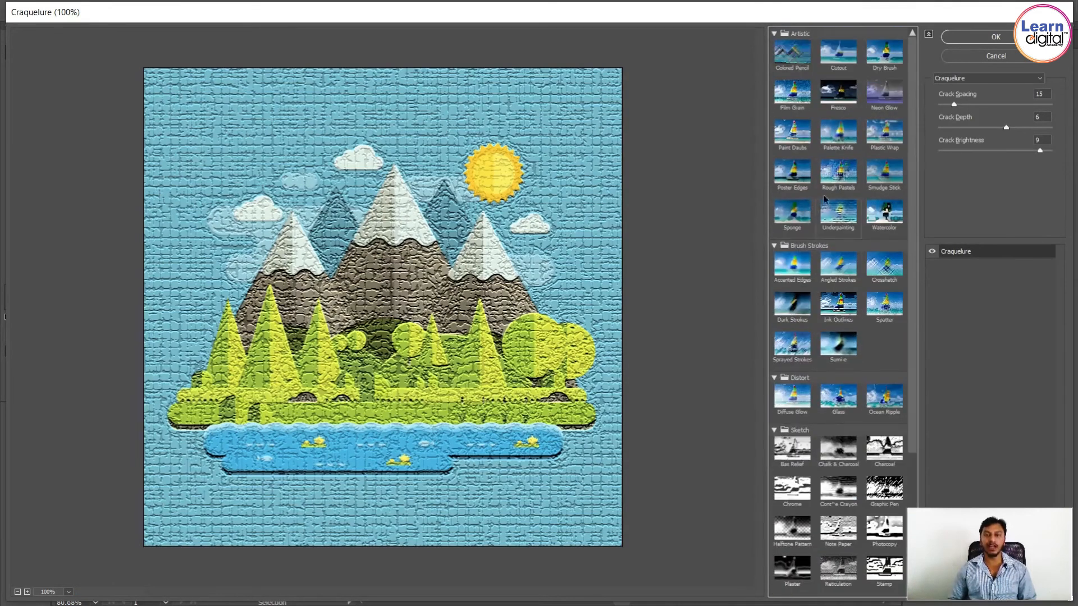
left_click(824, 189)
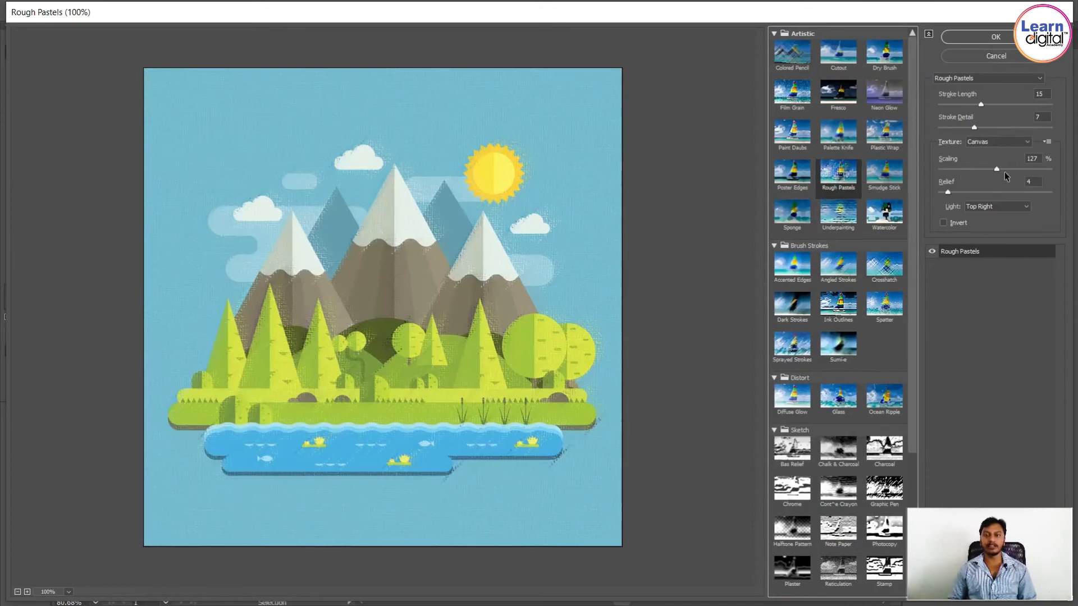
left_click(837, 345)
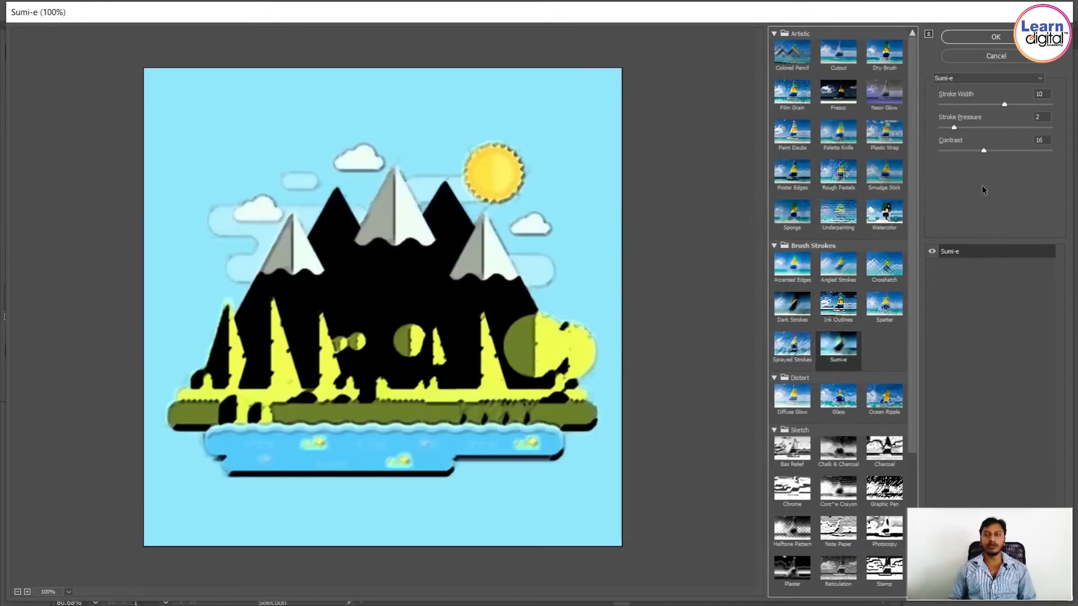
left_click(837, 452)
left_click(838, 397)
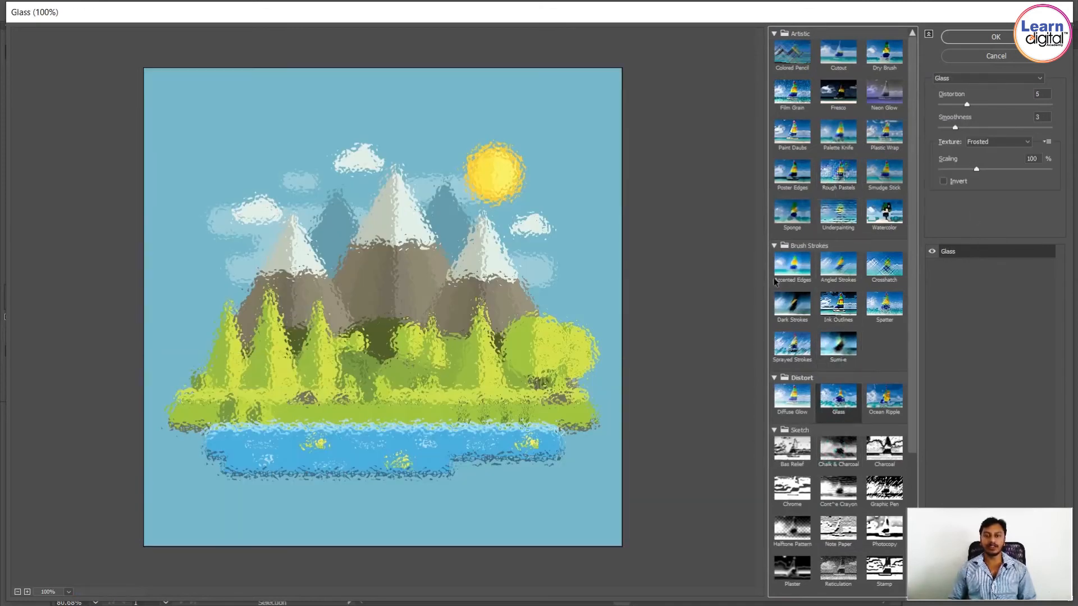
left_click(981, 55)
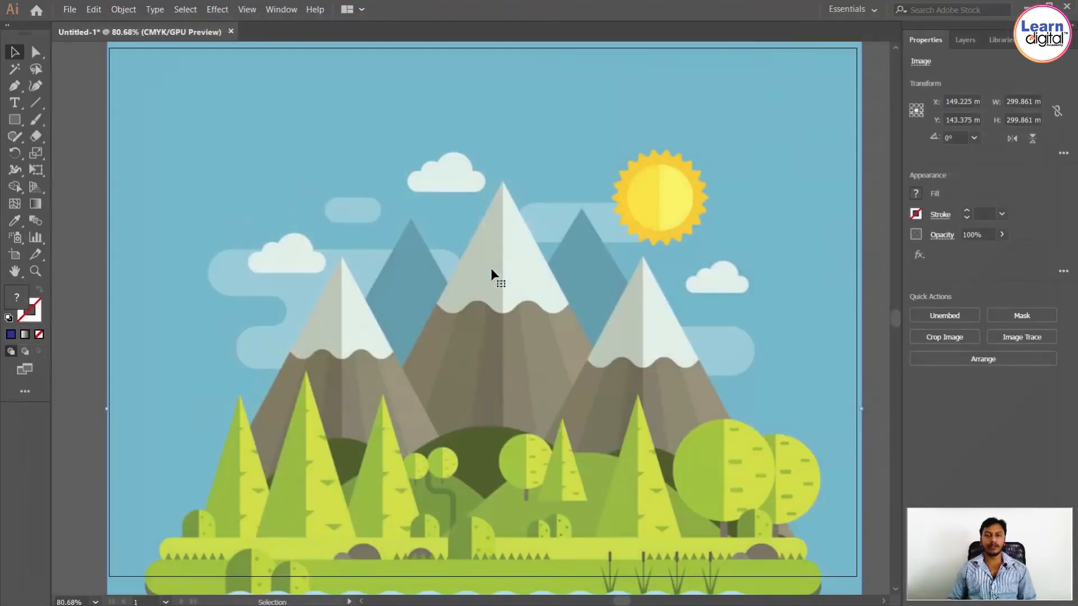
Step: Scale the mountain image down proportionally to about 224 mm wide and reposition it over the artboard
left_click_drag(507, 270, 517, 307)
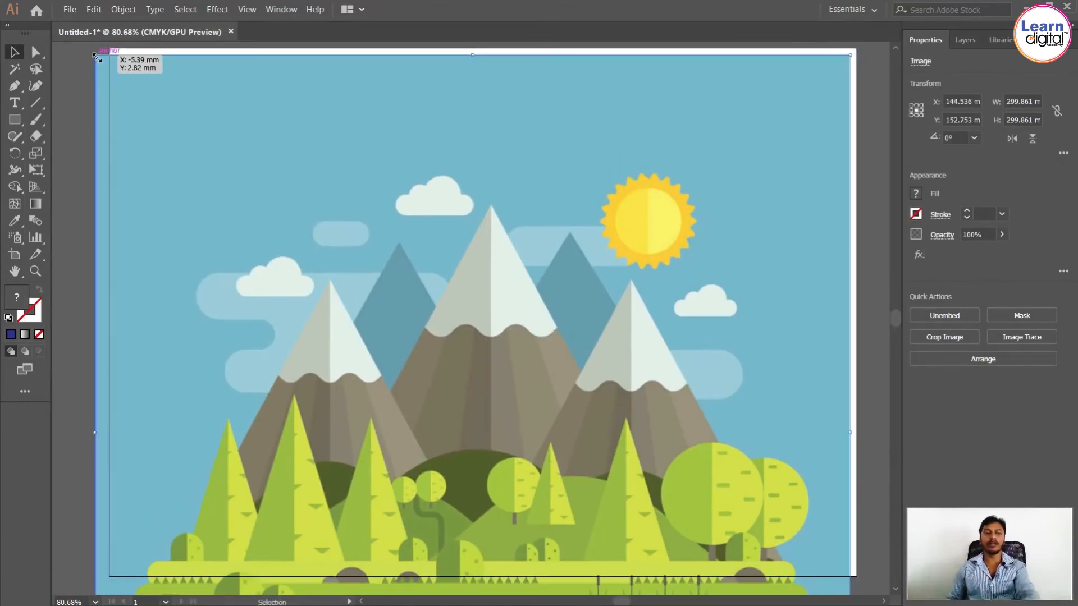
left_click_drag(97, 57, 286, 170)
left_click_drag(507, 334, 429, 223)
left_click_drag(479, 279, 487, 225)
scroll(512, 288, "up", 3)
scroll(528, 320, "down", 2)
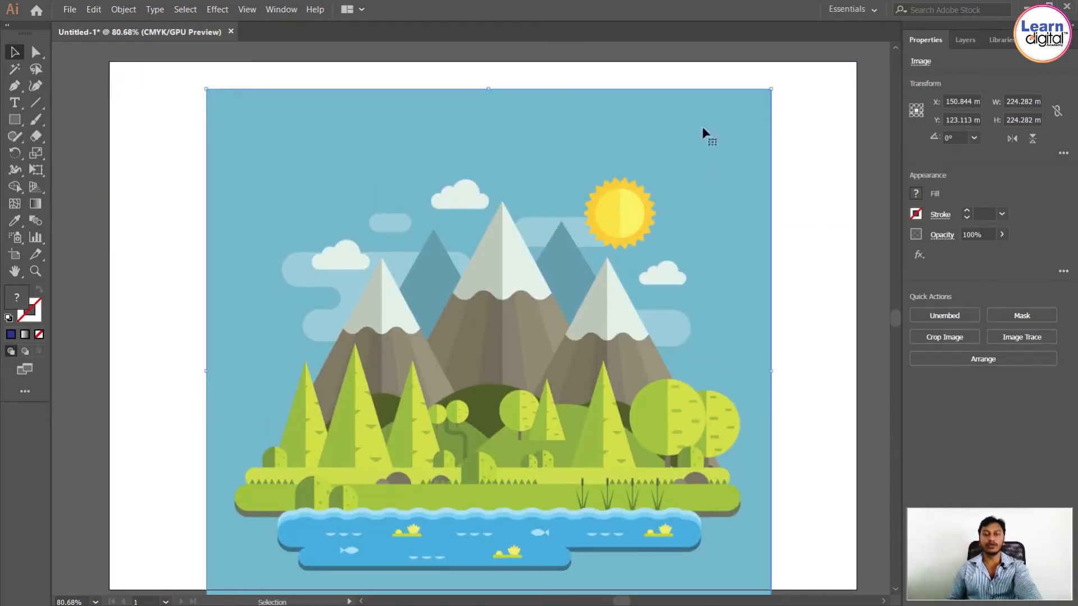
Step: Shrink the mountain image further to about 176 mm square and move it up so it lies within the artboard
left_click_drag(770, 89, 715, 137)
left_click_drag(578, 330, 610, 274)
left_click_drag(745, 80, 678, 148)
left_click_drag(561, 311, 595, 241)
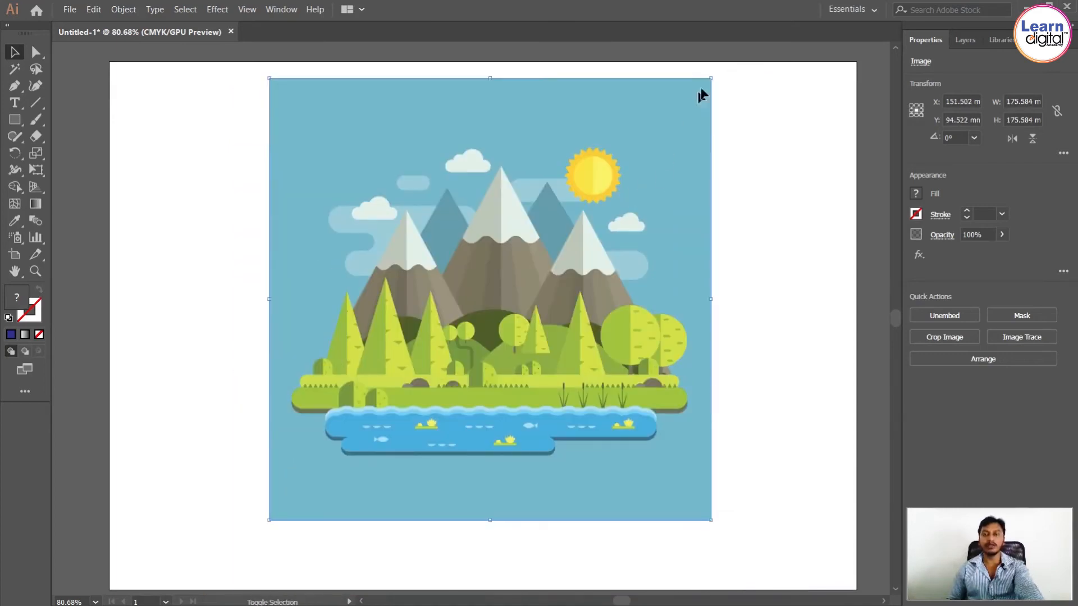
Step: Resize the mountain image to about 139 by 138 mm and place it near the middle of the artboard
left_click_drag(711, 81, 648, 146)
left_click_drag(671, 181, 587, 205)
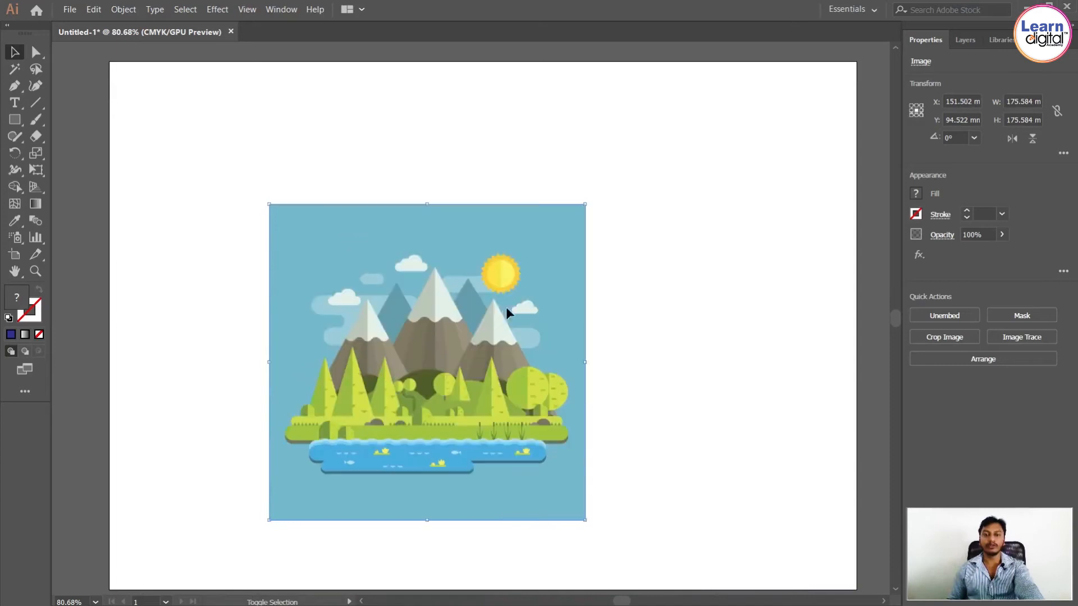
left_click_drag(494, 317, 545, 275)
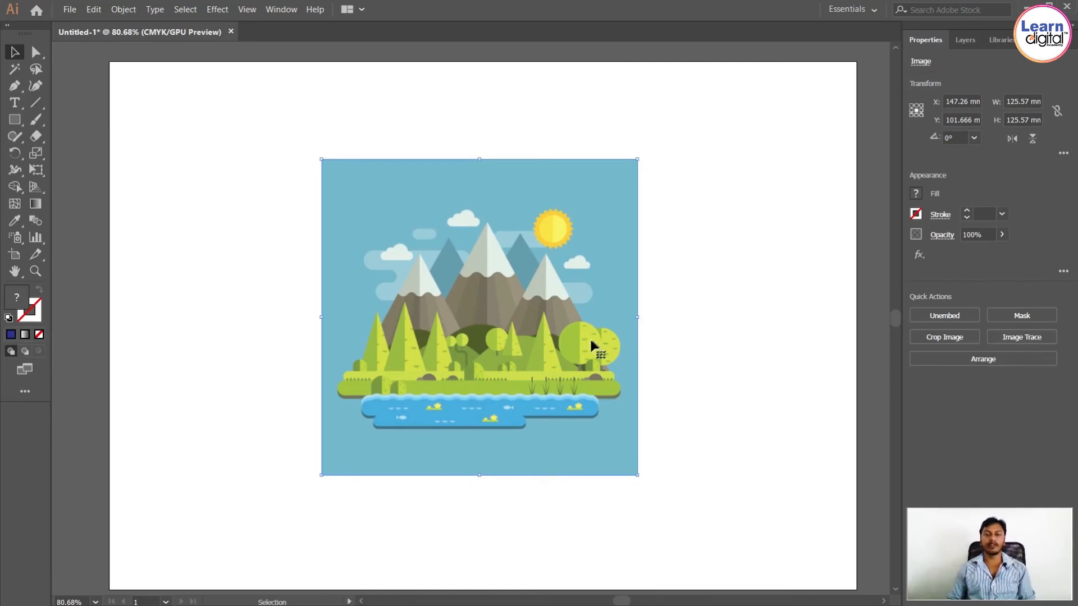
mouse_move(567, 349)
left_mouse_down()
mouse_move(578, 342)
mouse_move(568, 354)
left_mouse_up()
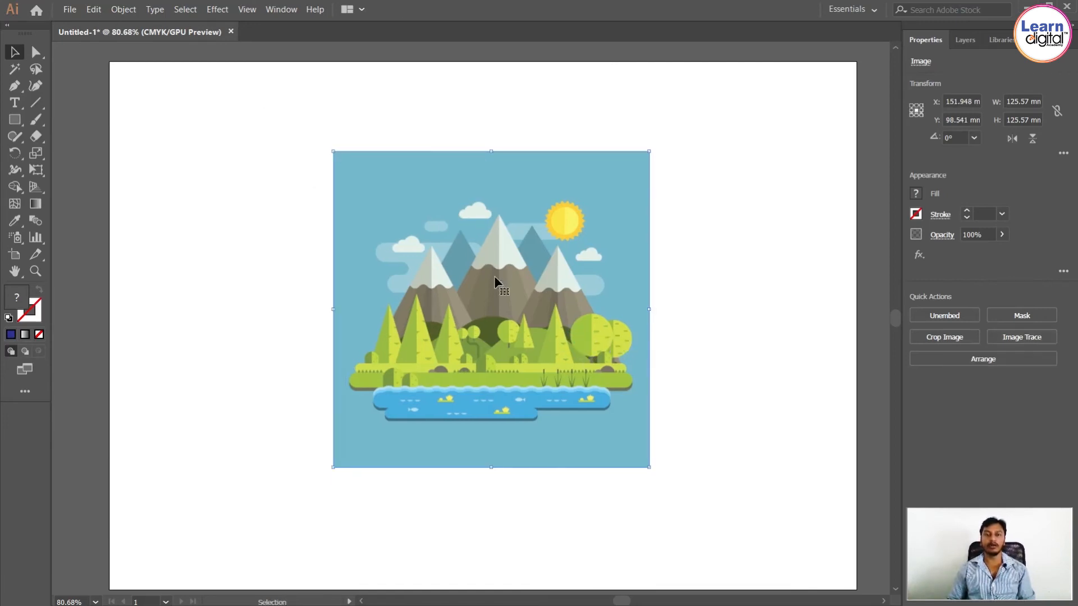
left_click_drag(500, 275, 469, 248)
left_click_drag(616, 444, 652, 477)
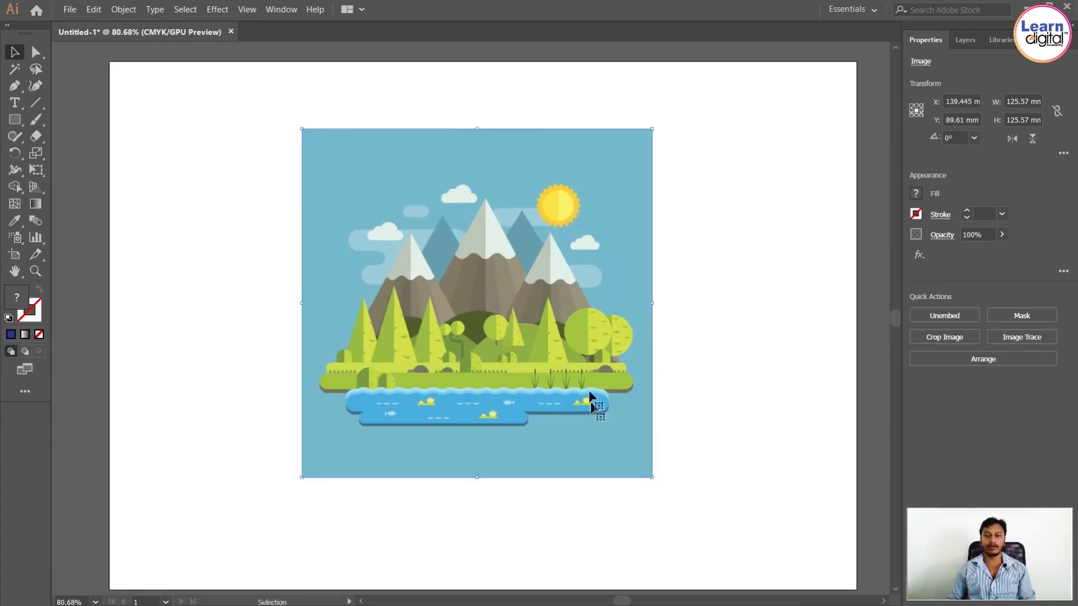
Step: Image Trace the mountain image, trying the 3 Colors and Shades of Gray presets before settling on Low Fidelity Photo
left_click(1017, 338)
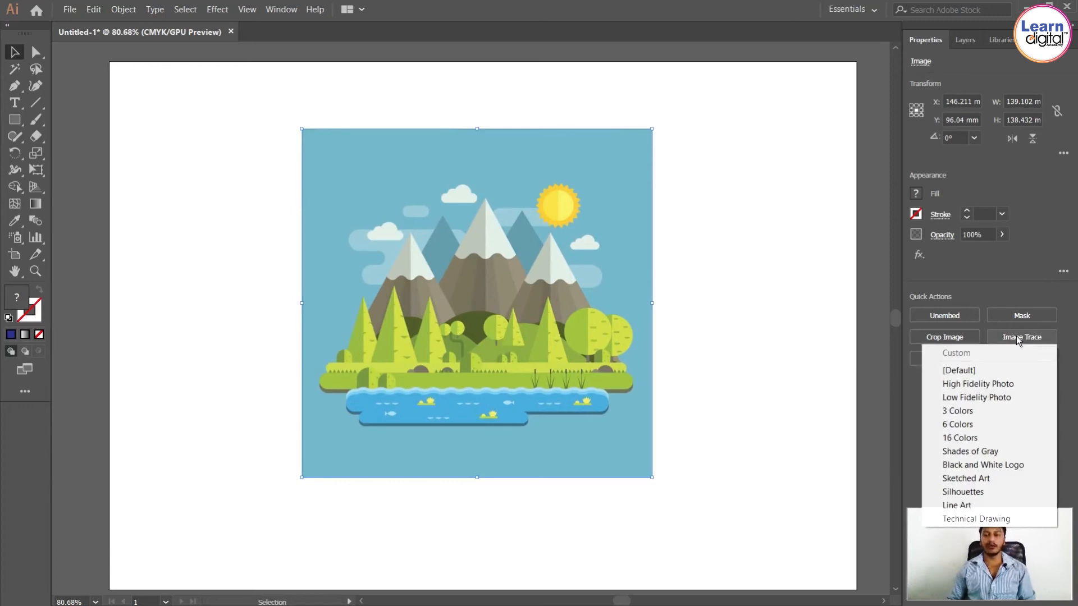
left_click(971, 413)
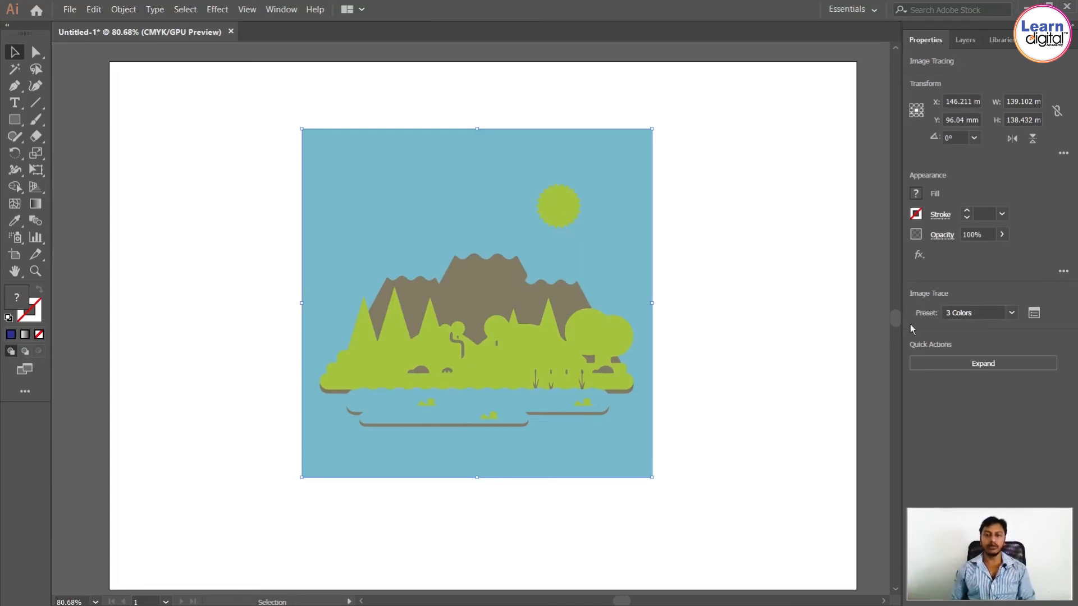
left_click(1010, 313)
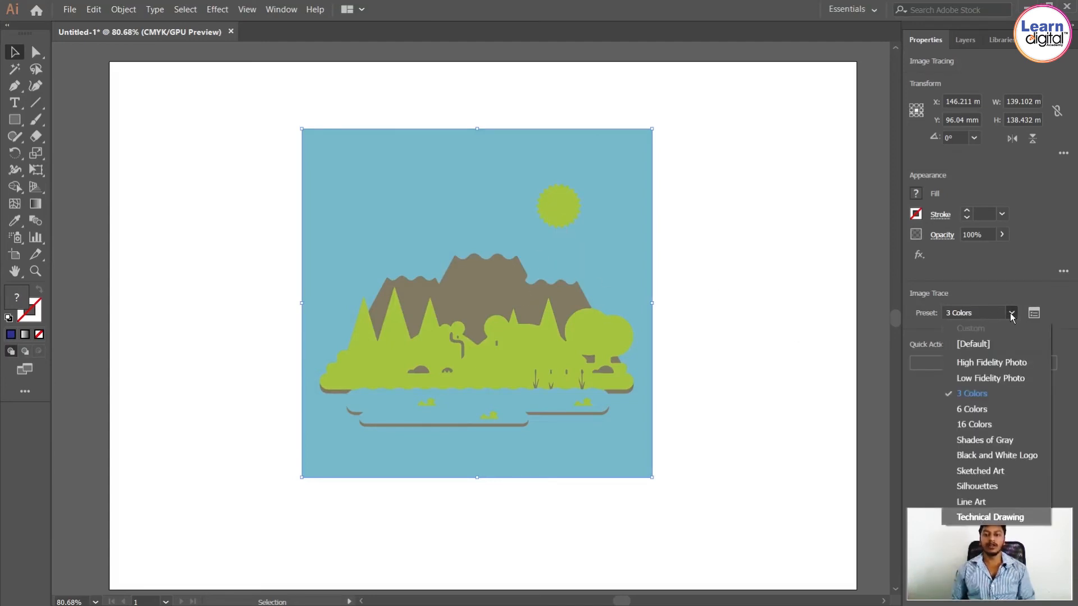
left_click(989, 440)
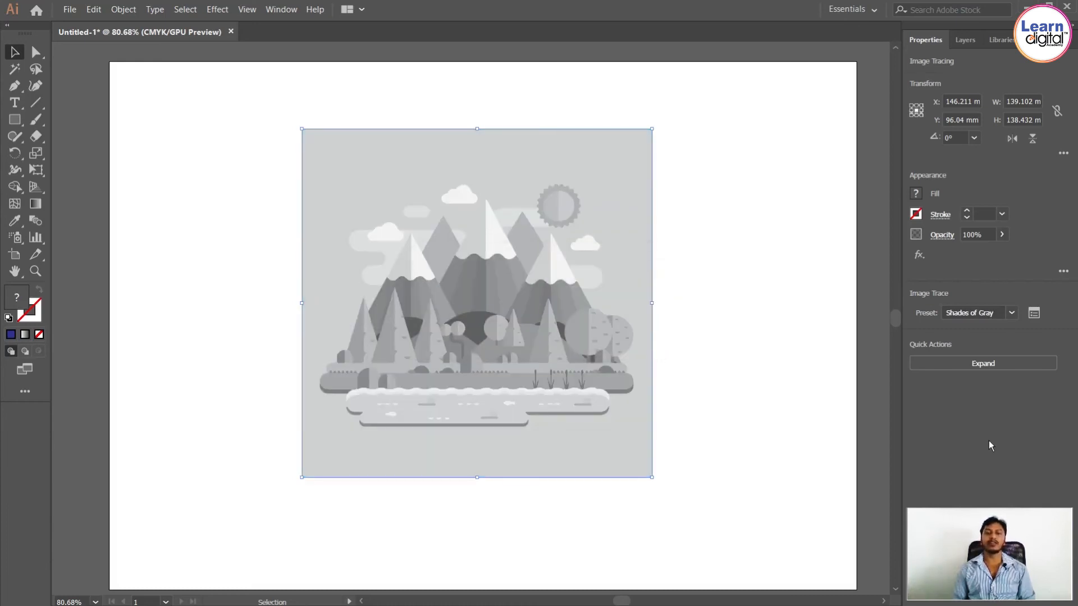
left_click(1008, 317)
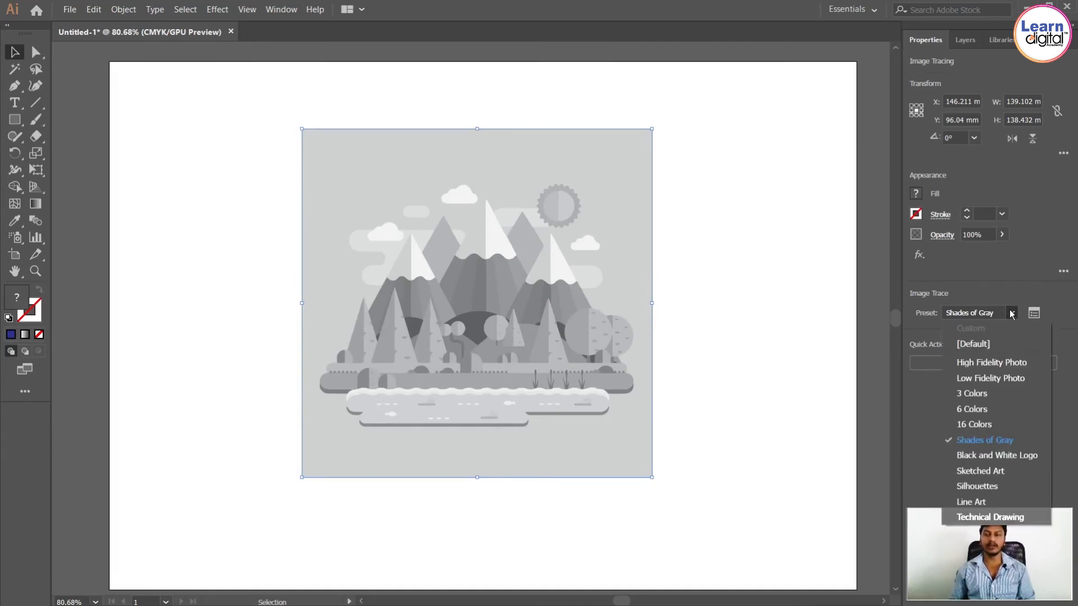
left_click(987, 382)
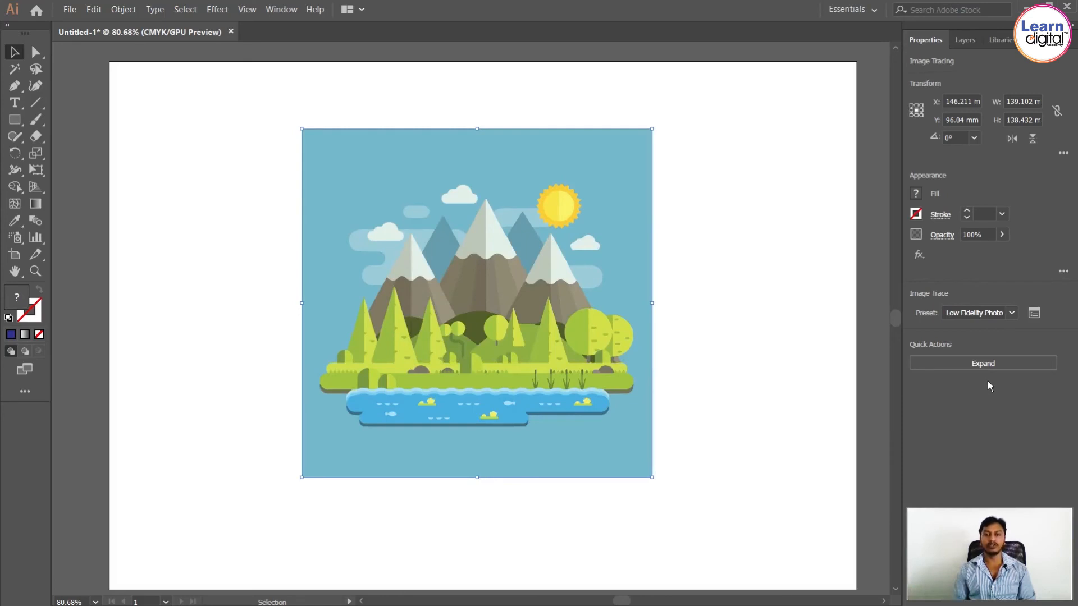
Step: Move the traced mountain image slightly up on the artboard, keeping the Low Fidelity Photo preset
left_click_drag(613, 283, 597, 279)
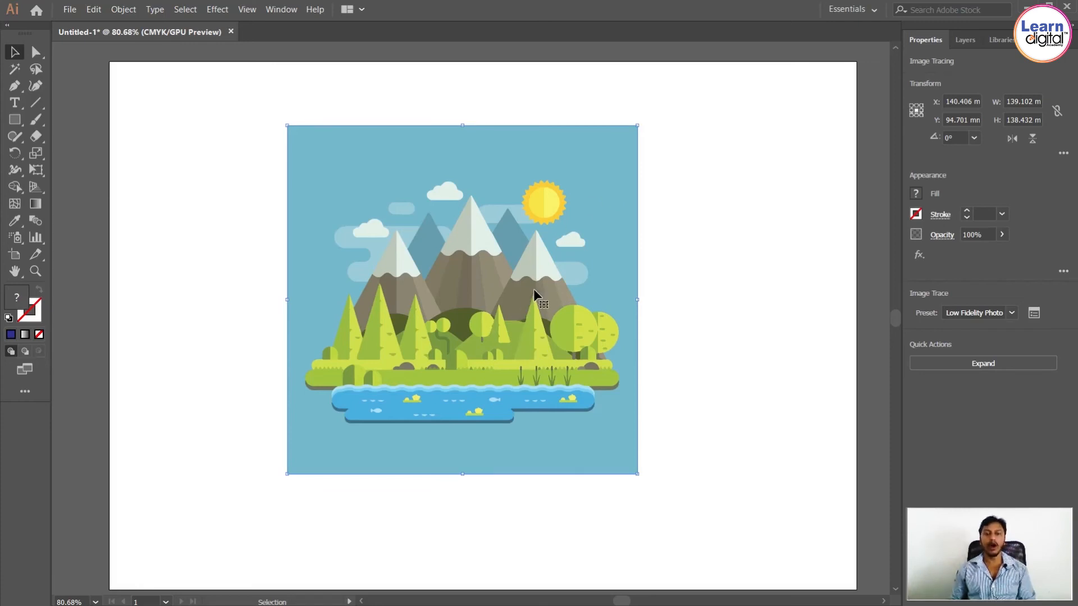
left_click_drag(533, 280, 563, 260)
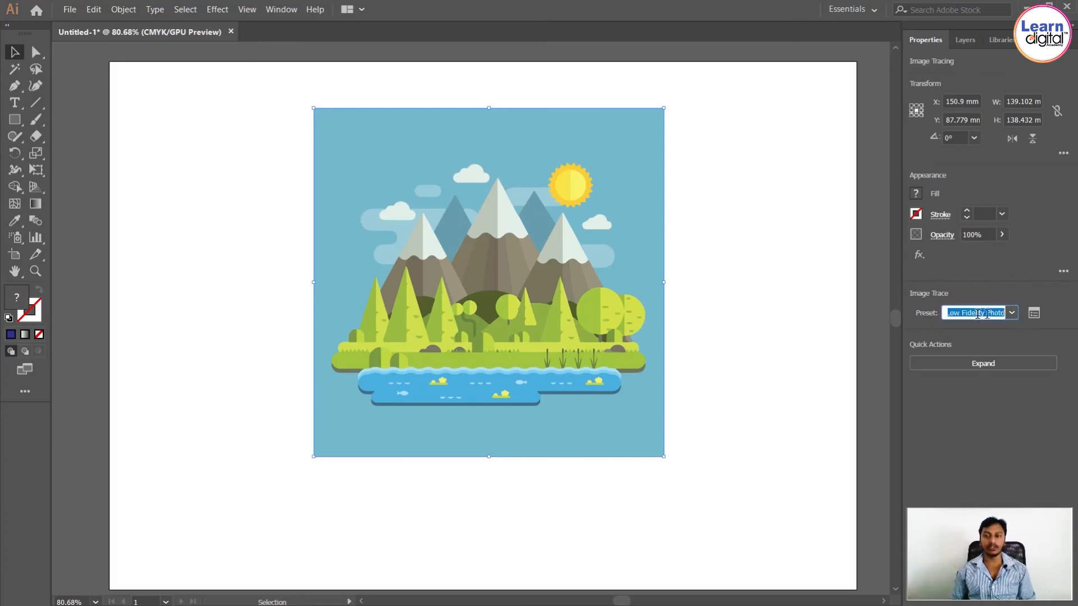
left_click(1010, 313)
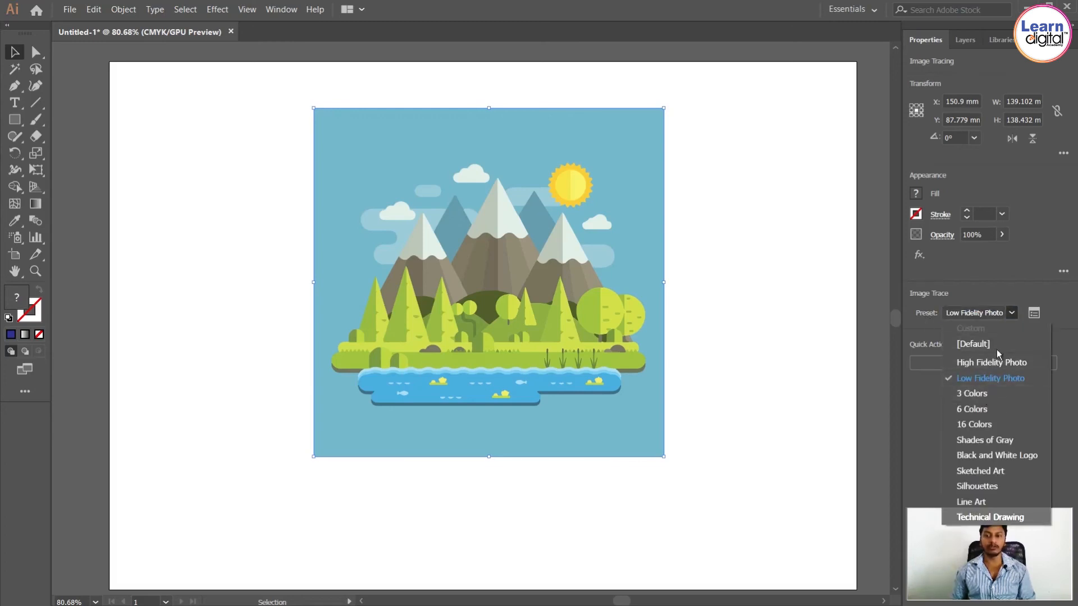
left_click(1014, 315)
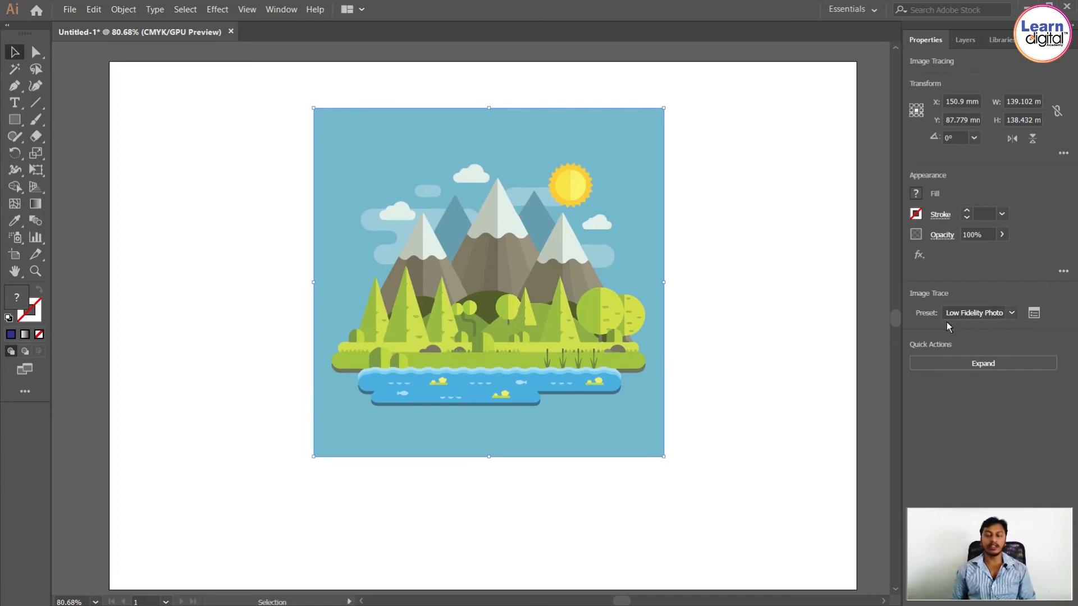
Step: Expand the traced mountain image into vector paths, shift it slightly down and ungroup it
left_click(991, 368)
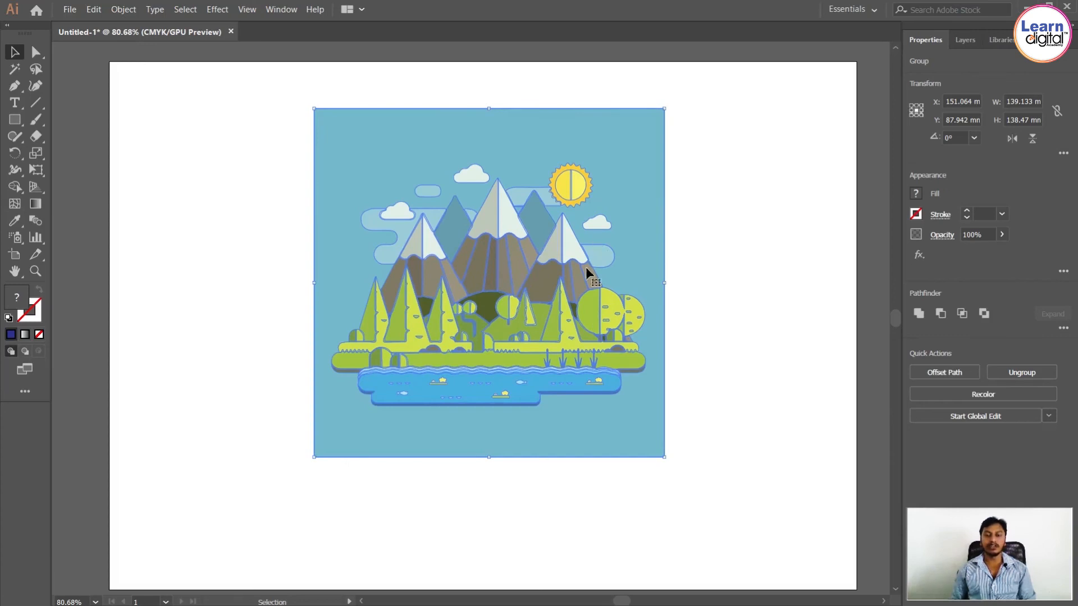
left_click_drag(533, 260, 531, 286)
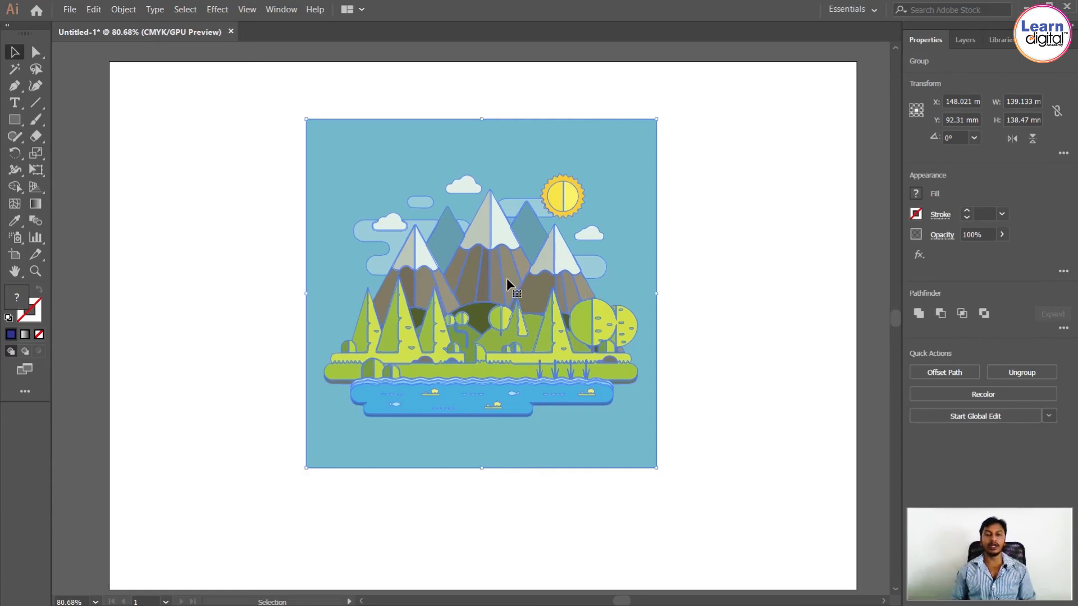
left_click(1006, 373)
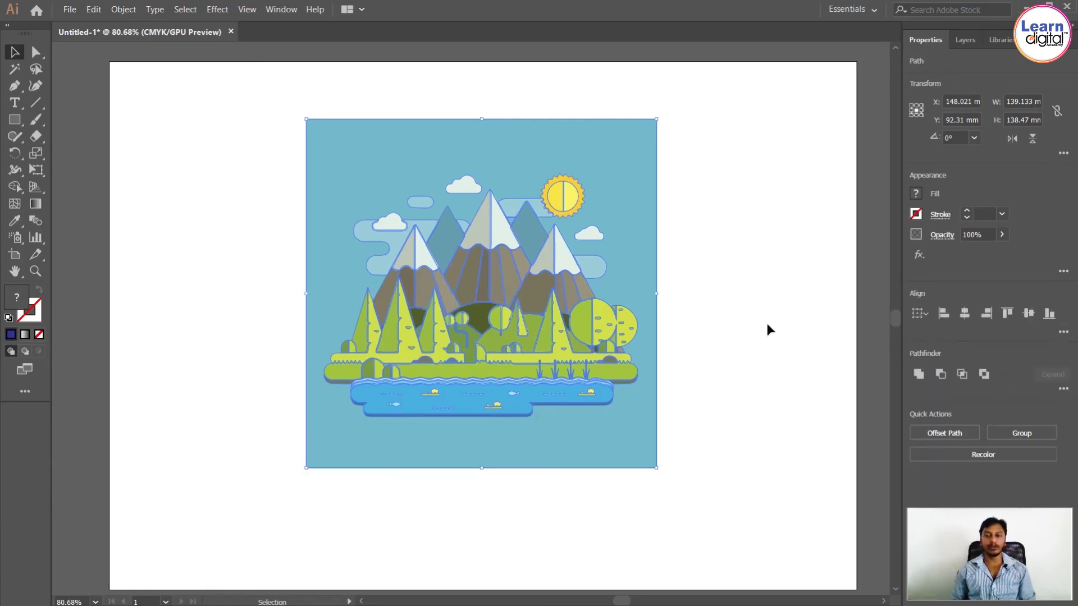
Step: Move the light blue background square away from the scenery on its own, and undo the moves
left_click(739, 320)
left_click_drag(642, 287, 757, 252)
left_click_drag(752, 318, 274, 337)
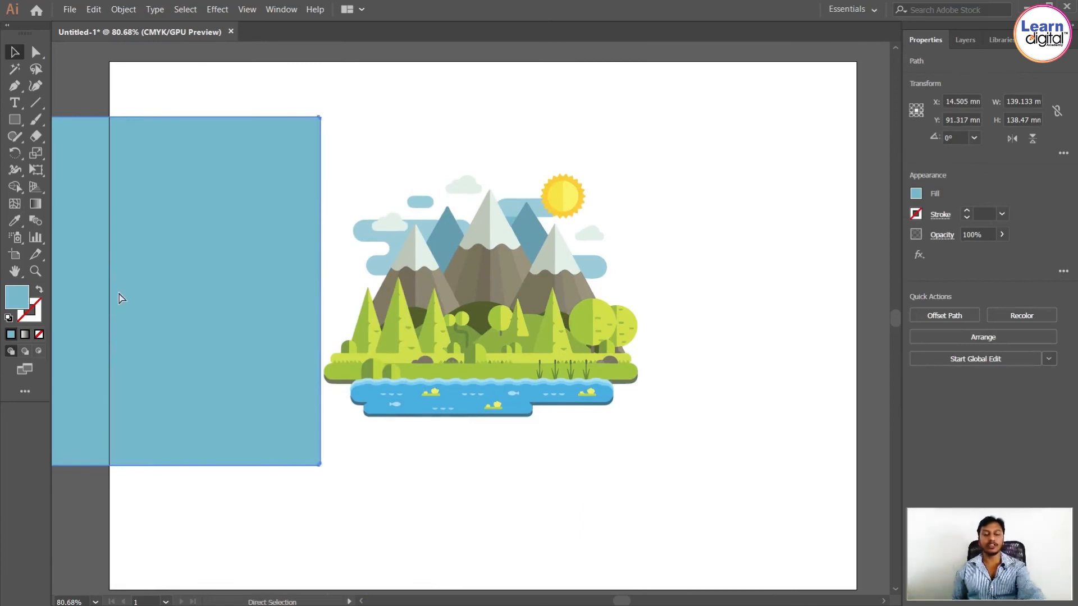
key("ctrl+z")
key("ctrl+z")
key("ctrl+z")
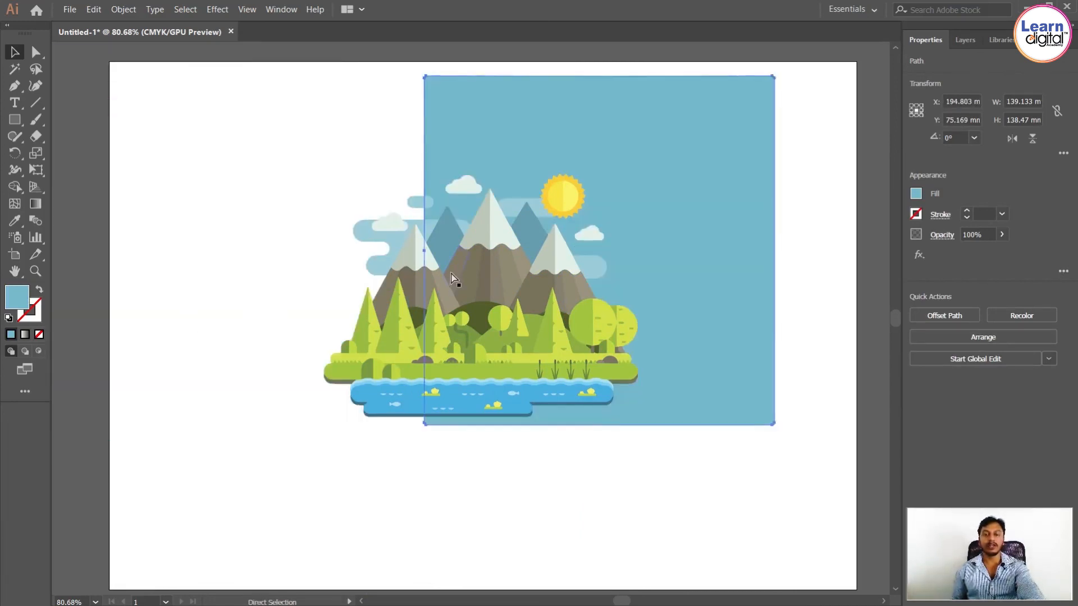
key("ctrl+z")
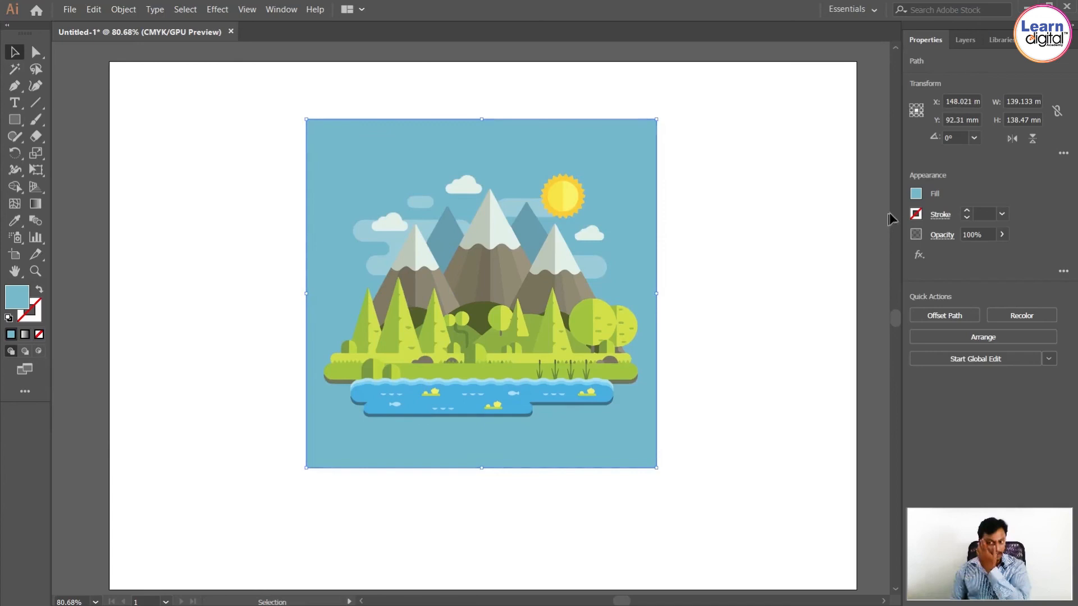
Step: Change the background square's fill from the swatches, trying dark blue, cyan and teal green before choosing a bright green
left_click(915, 194)
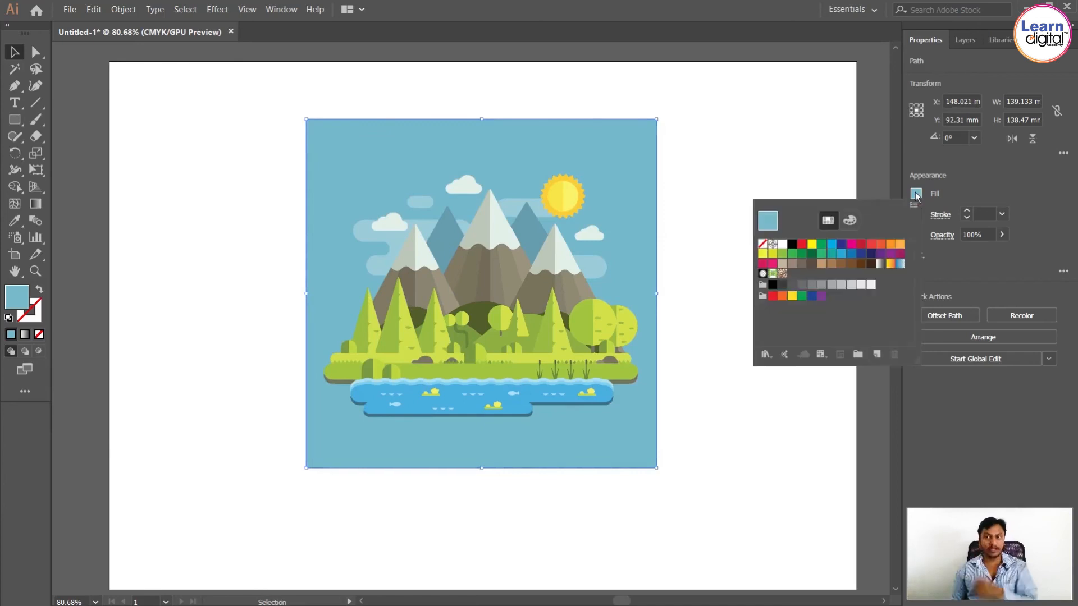
left_click(850, 255)
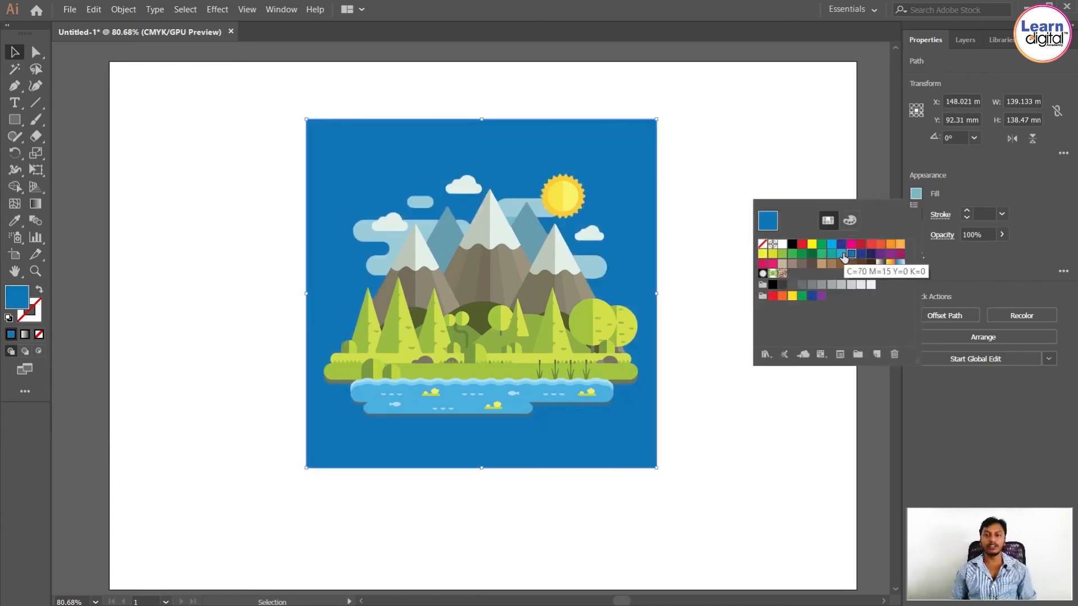
left_click(841, 253)
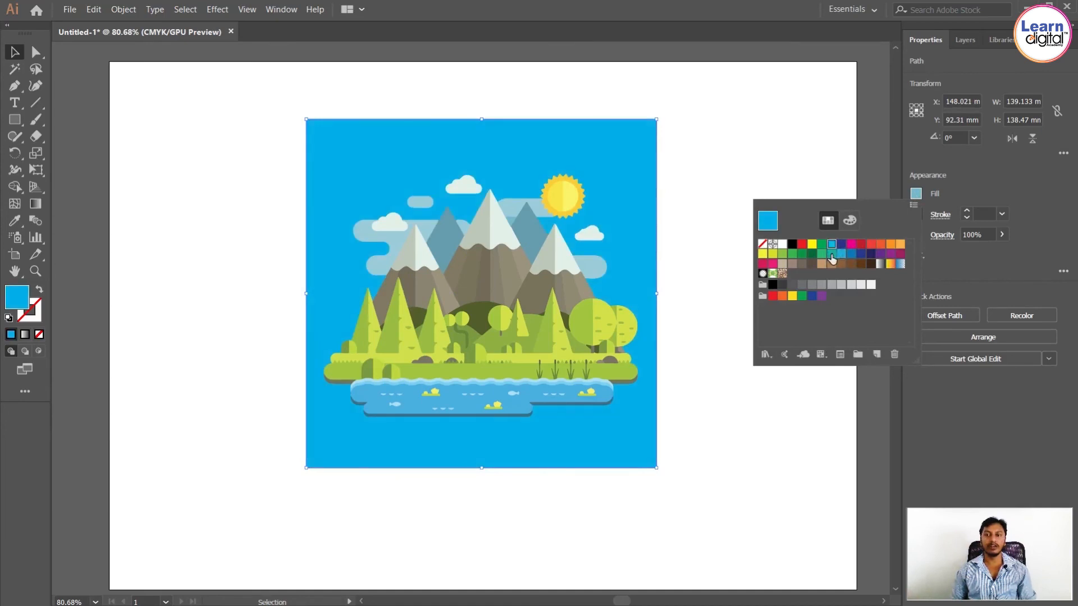
left_click(821, 255)
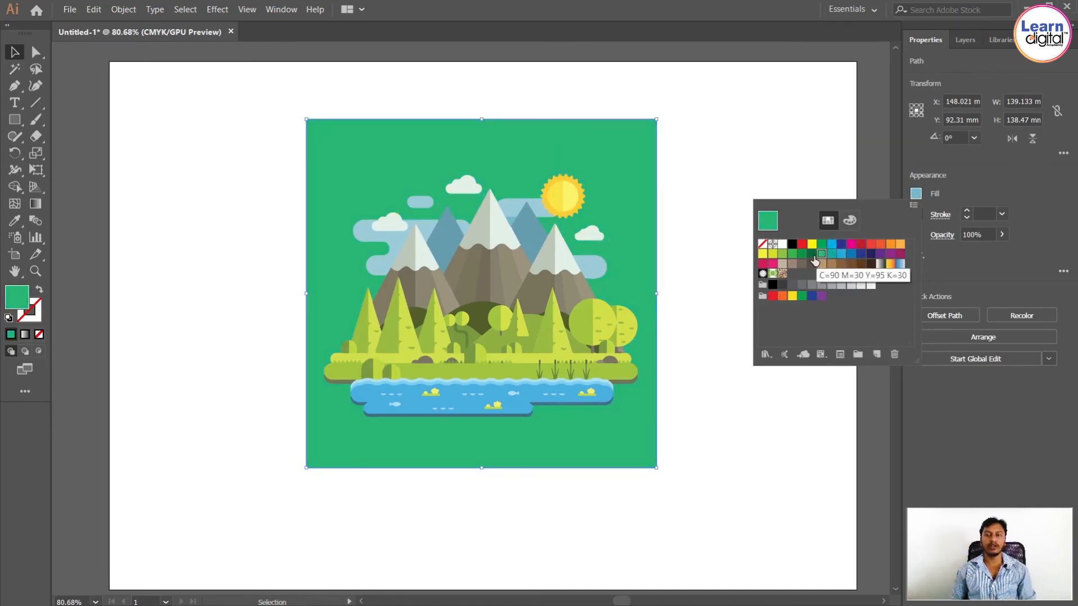
left_click(792, 253)
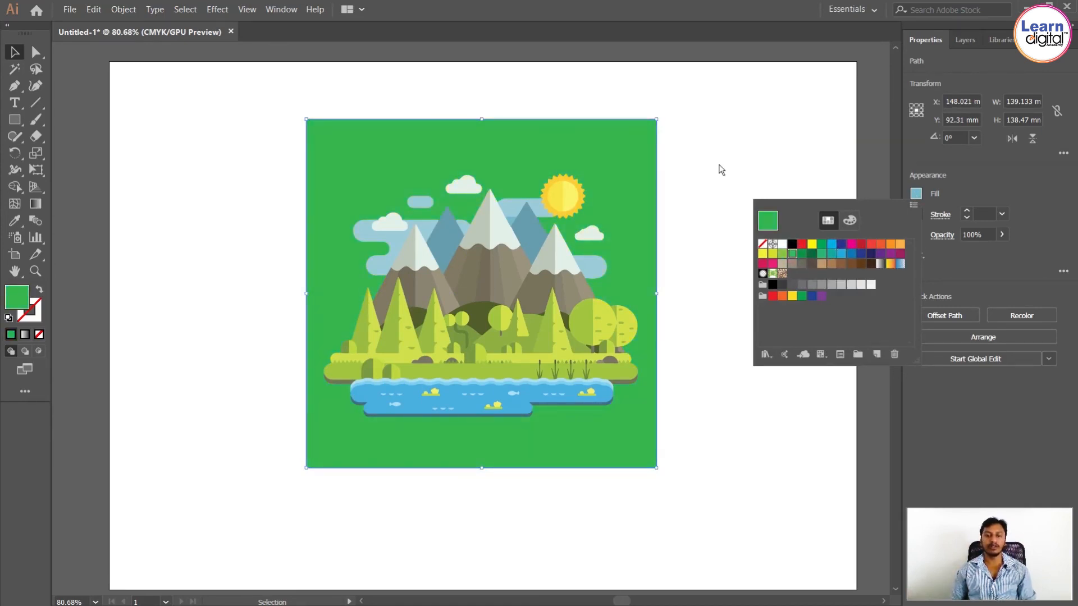
Step: Try orange and yellow-green swatches as the background square's fill, choose light orange, and deselect the square
left_click(889, 247)
left_click(899, 245)
left_click(889, 247)
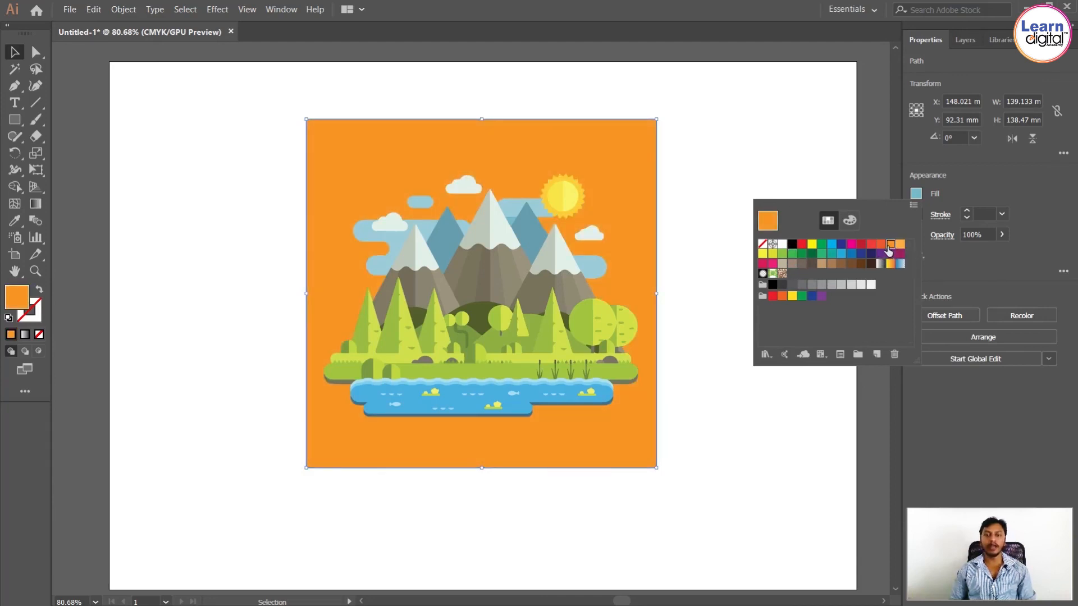
left_click(762, 253)
left_click(771, 254)
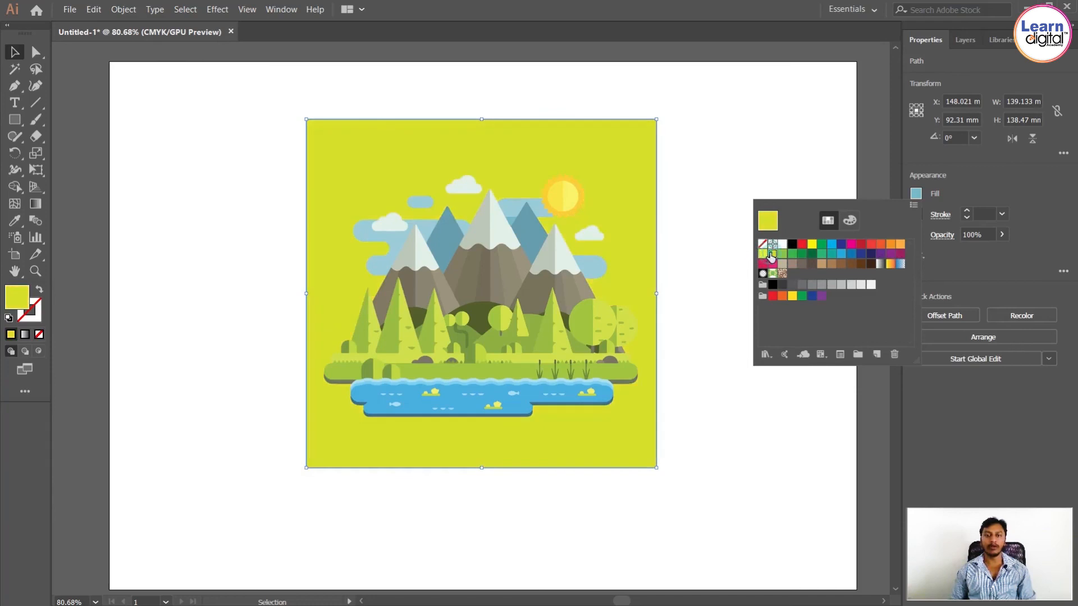
left_click(899, 244)
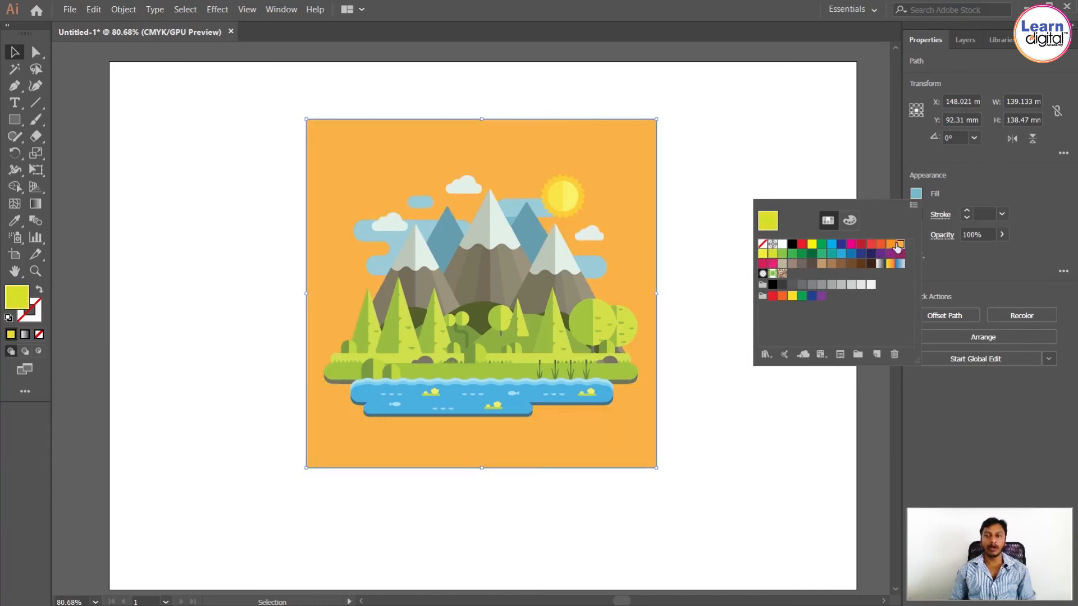
left_click(768, 171)
left_click(752, 231)
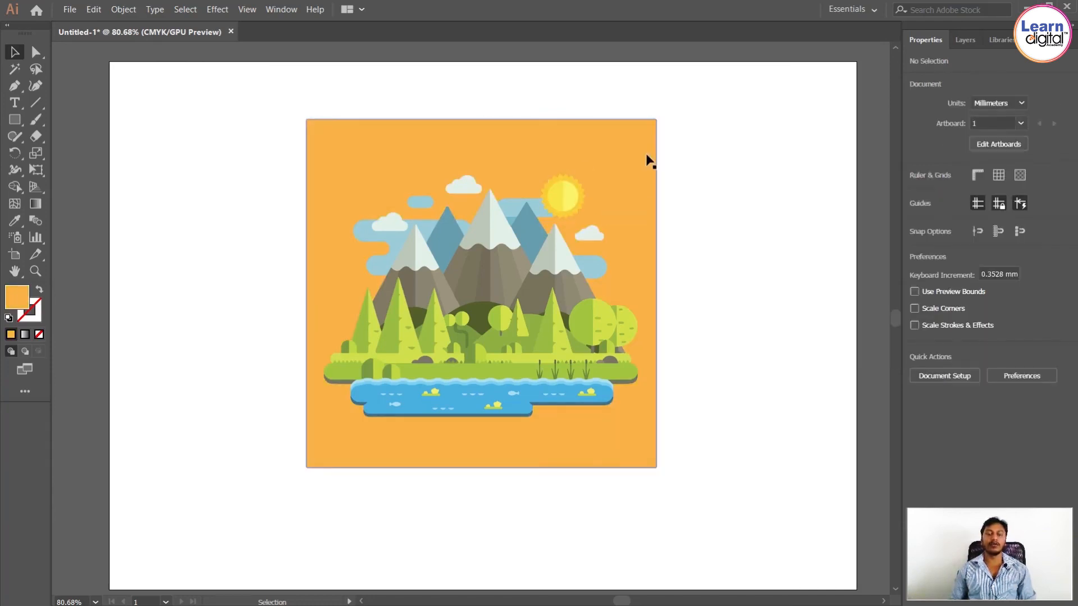
Step: Move the light blue cloud shape beside the left snowy mountain onto the blank artboard and delete it
left_click(393, 246)
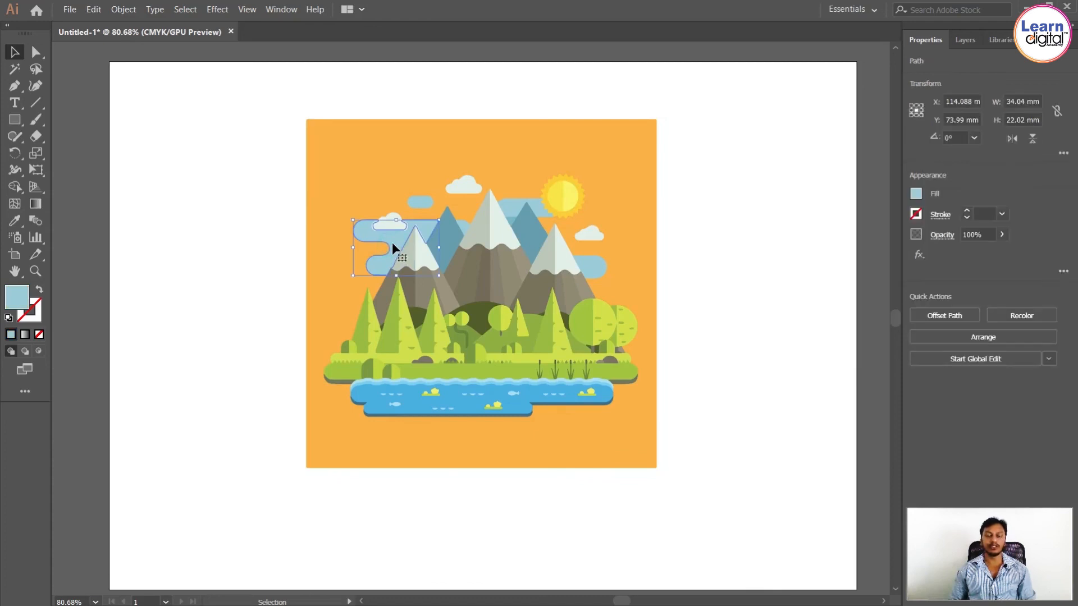
left_click_drag(393, 247, 226, 266)
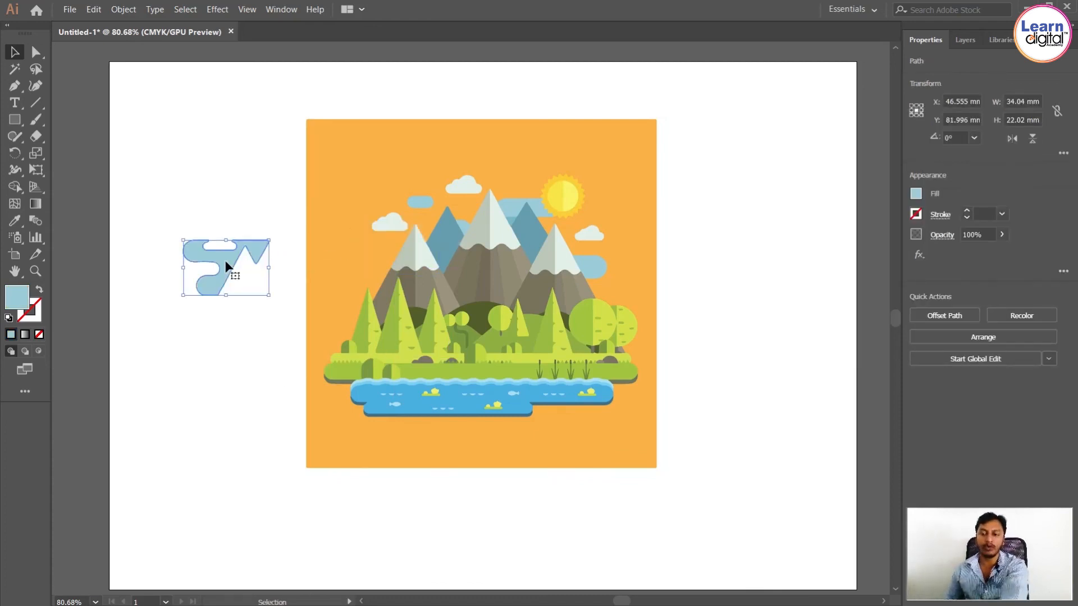
key("Delete")
Step: Delete the remaining light blue cloud shapes around the mountain peaks, keeping the white clouds
left_click(424, 203)
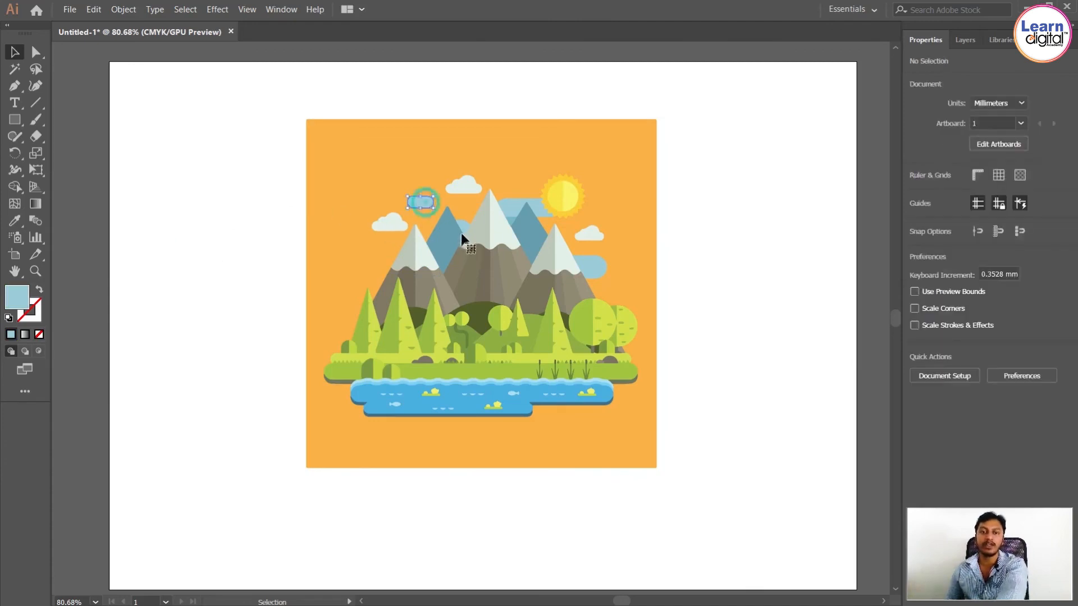
key("Delete")
key("Delete")
left_click(514, 208)
key("Delete")
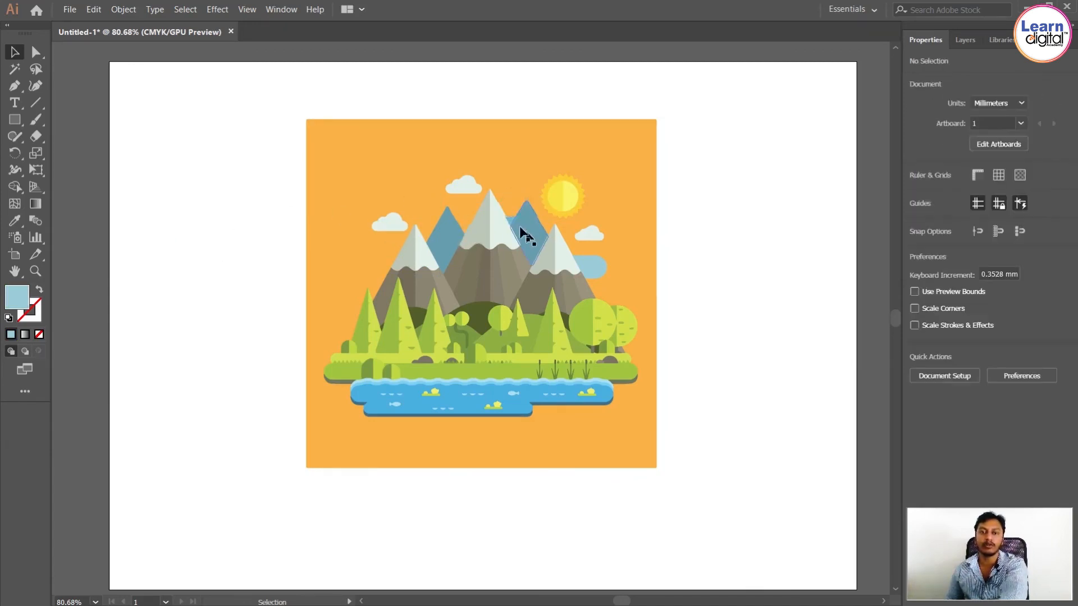
left_click(511, 219)
key("Delete")
left_click(592, 264)
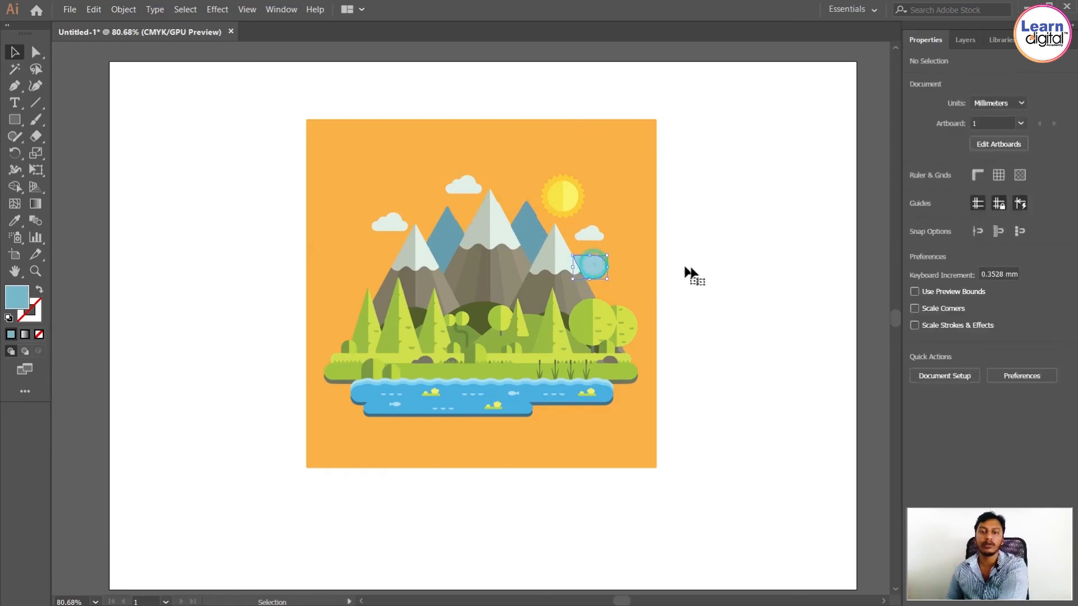
key("Delete")
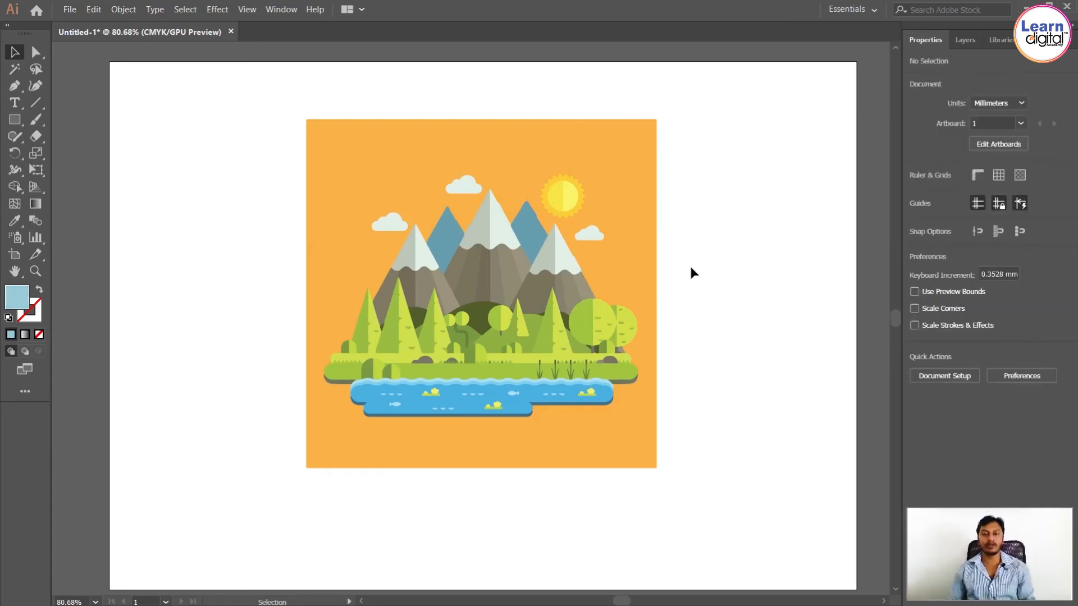
Step: Delete the two blue mountains behind the snowy peaks
left_click(527, 236)
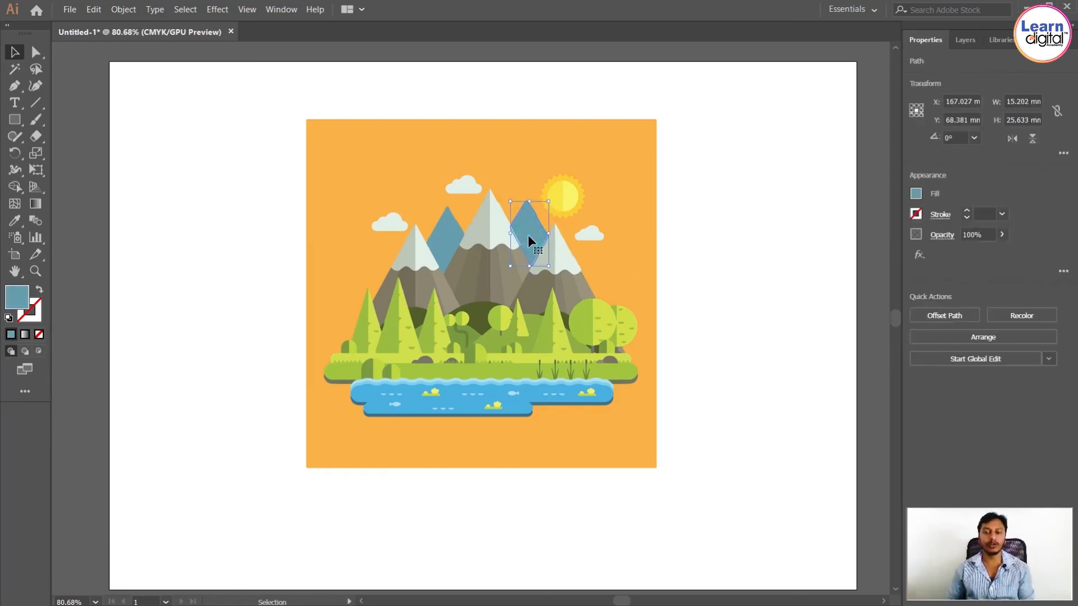
left_click(445, 234)
key("Delete")
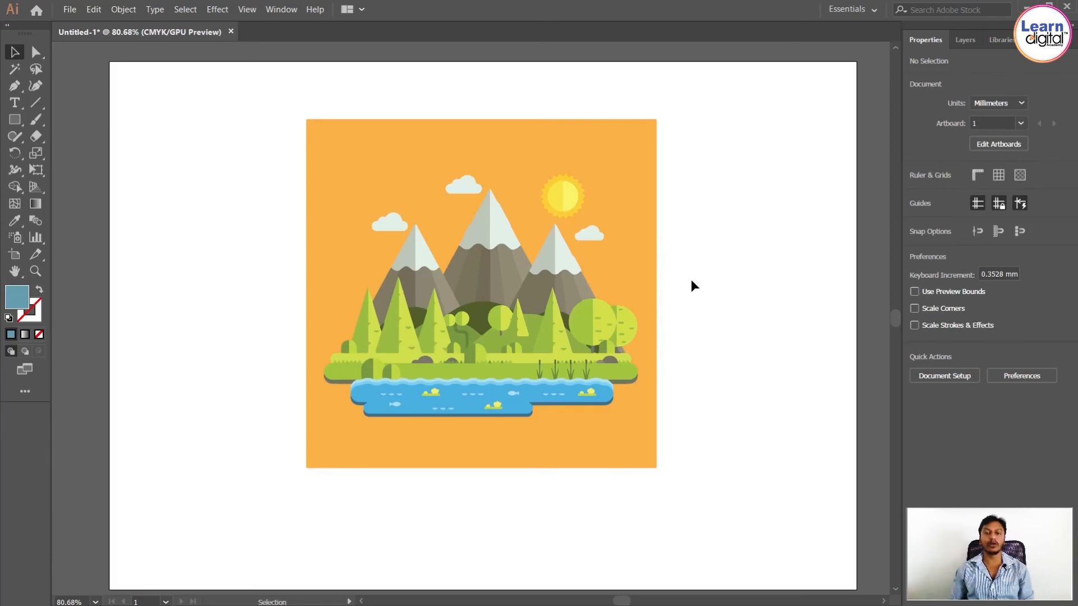
Step: Select the whole illustration and start Adjust Color Balance in CMYK mode with Convert and Preview enabled
left_click(435, 148)
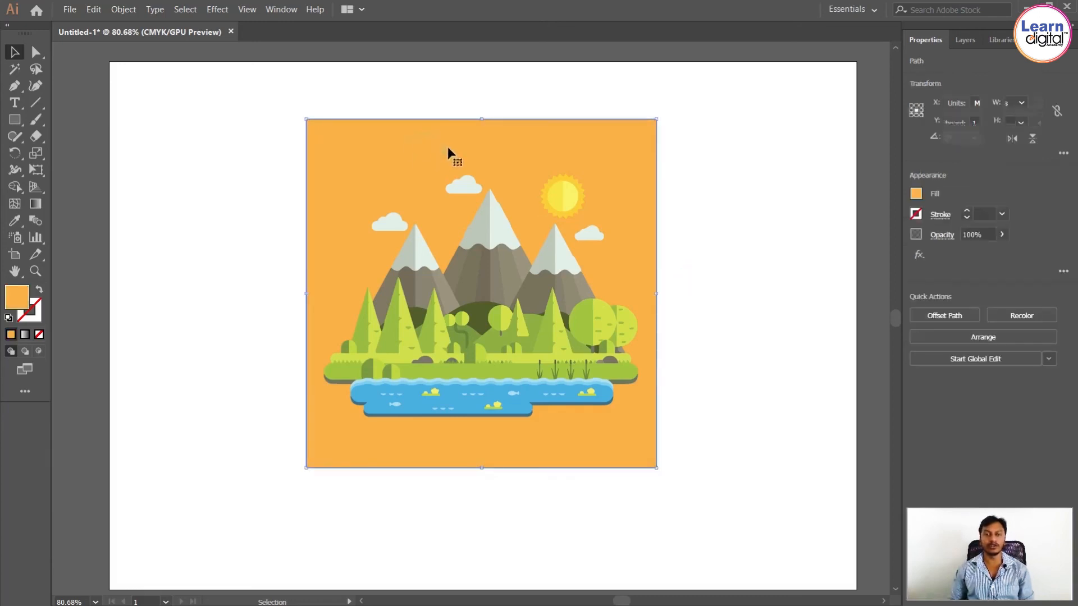
left_click_drag(251, 89, 748, 503)
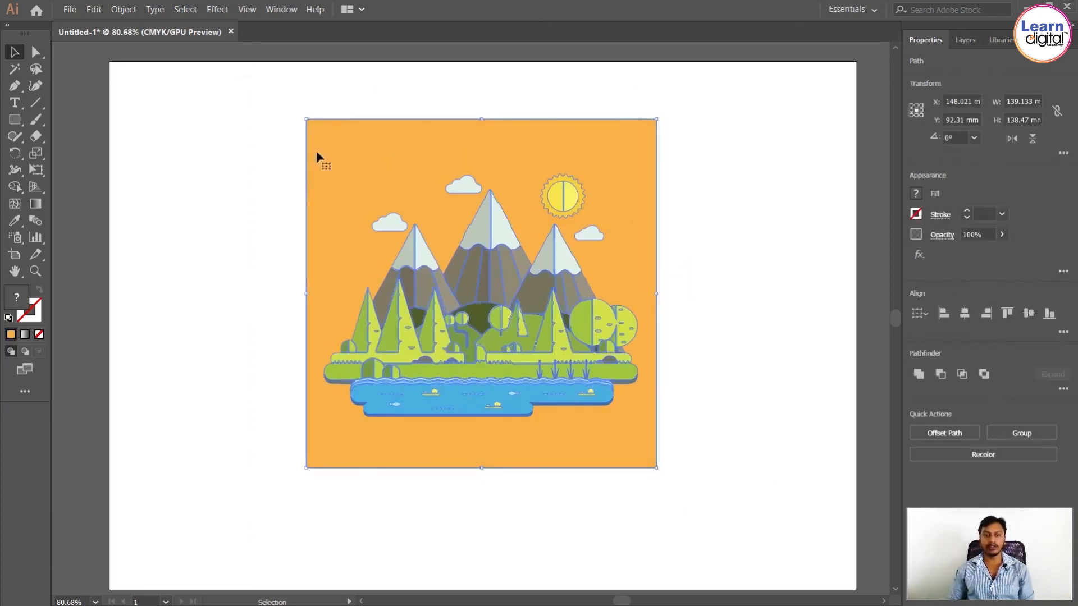
left_click(124, 10)
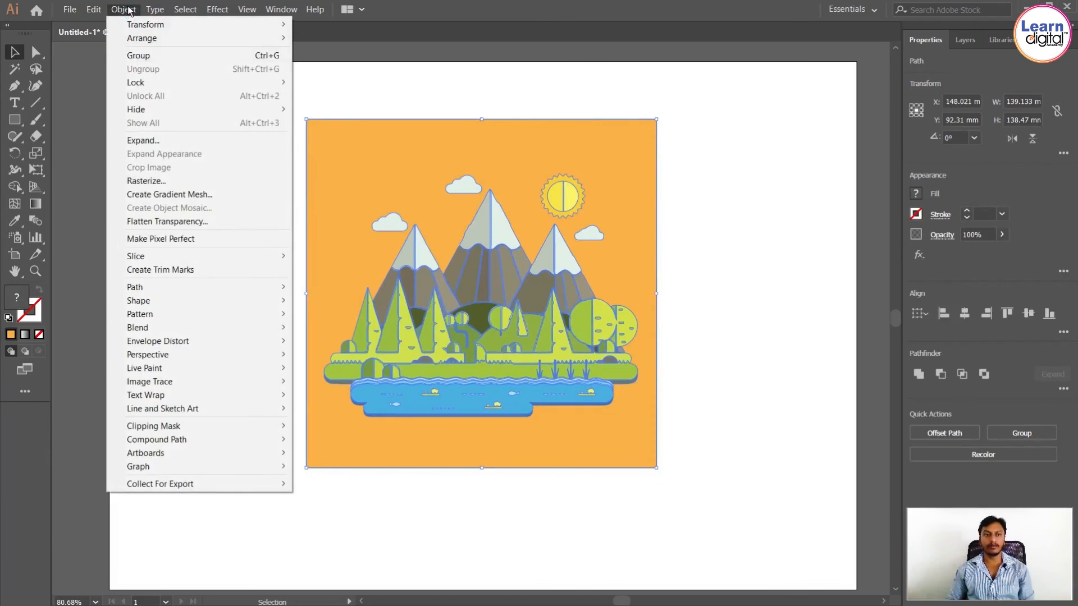
mouse_move(96, 11)
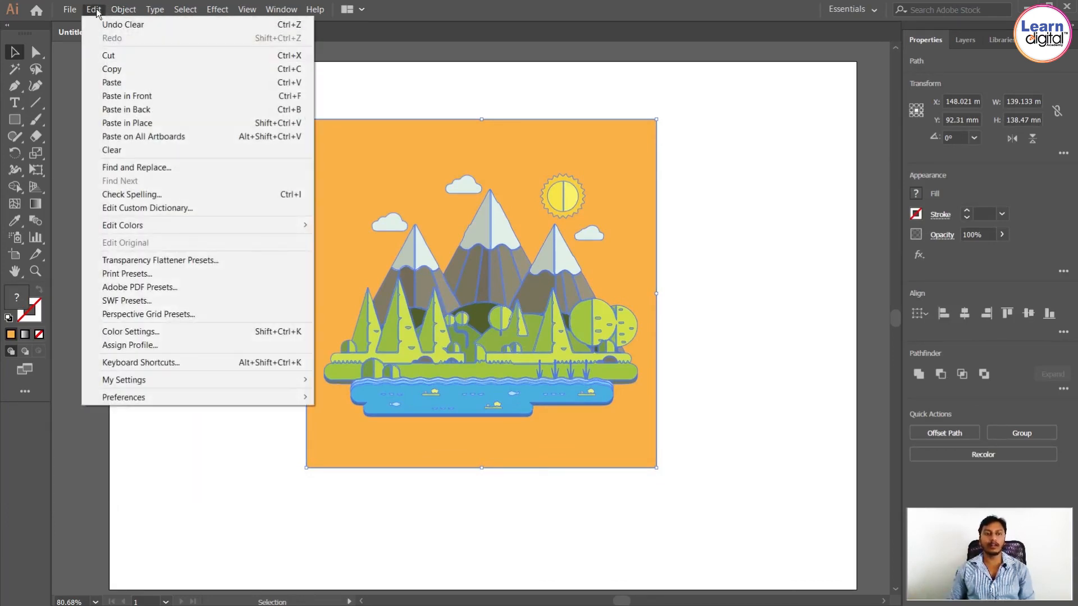
mouse_move(168, 225)
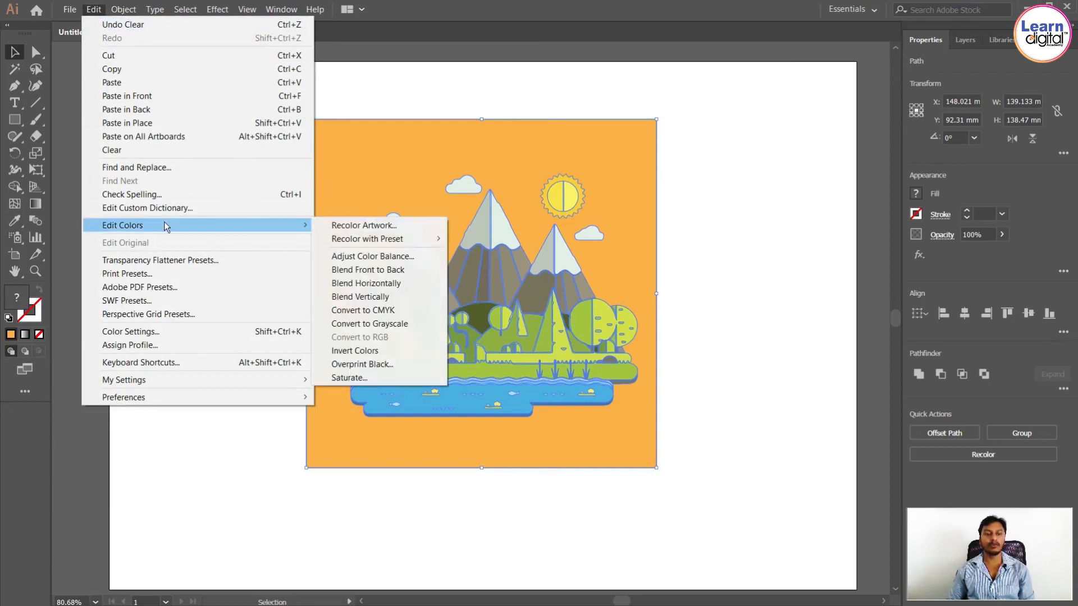
left_click(395, 257)
left_click_drag(799, 142, 755, 130)
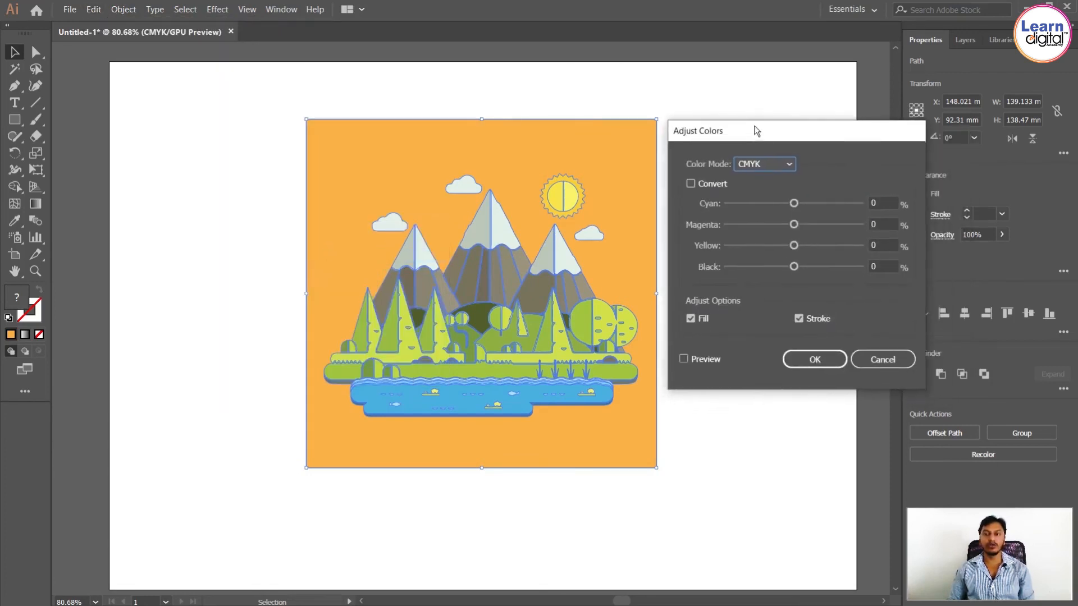
left_click(690, 184)
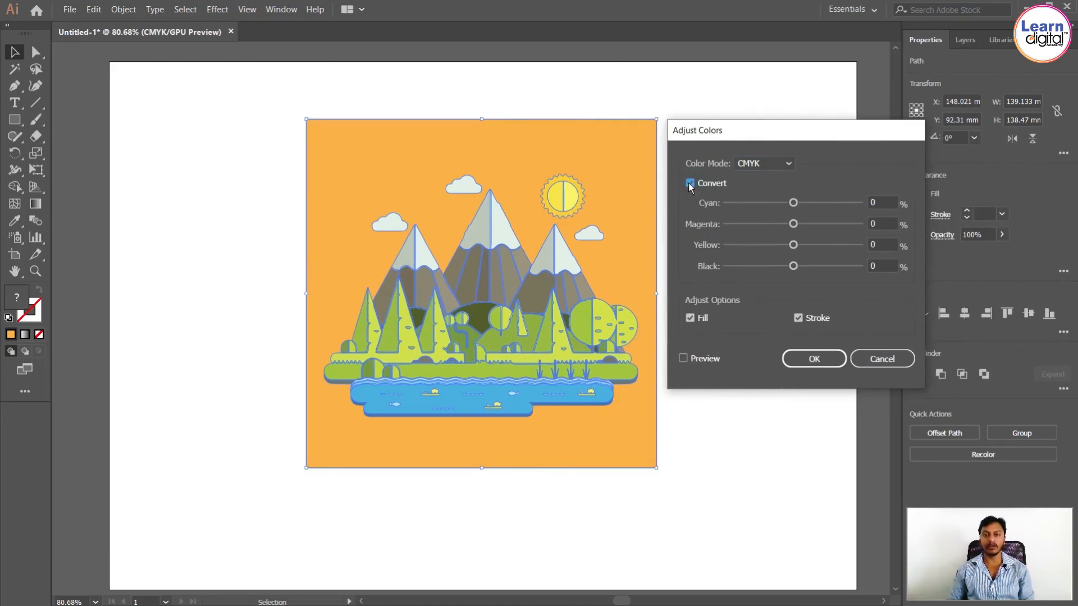
left_click(683, 358)
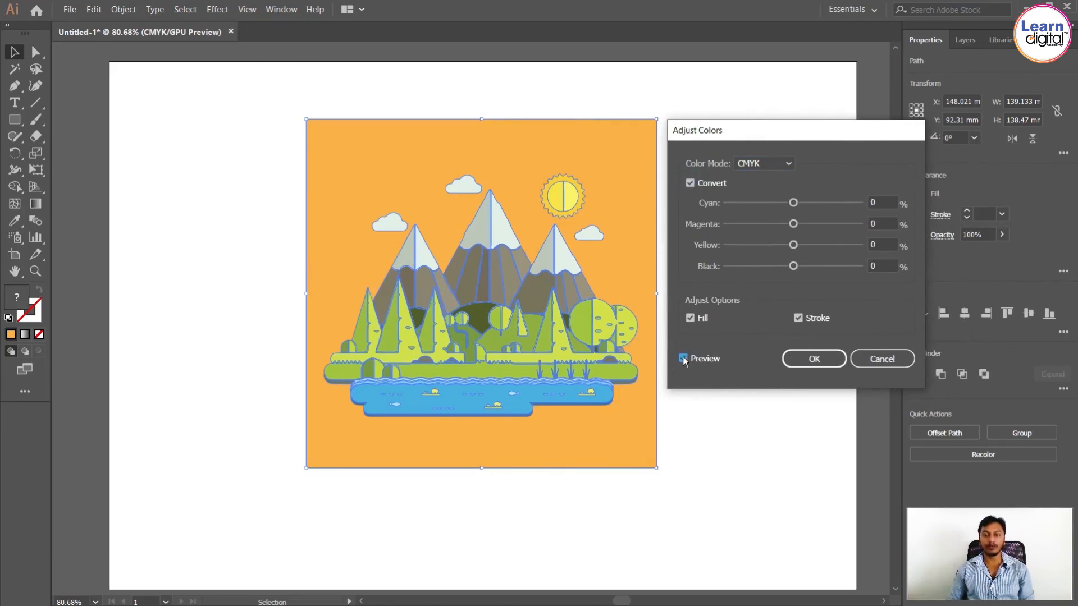
Step: Try stronger cyan and reduced magenta, then set the colour balance to Cyan 16%, Magenta 0%, Yellow 55% and Black -18%
left_click_drag(793, 203, 821, 203)
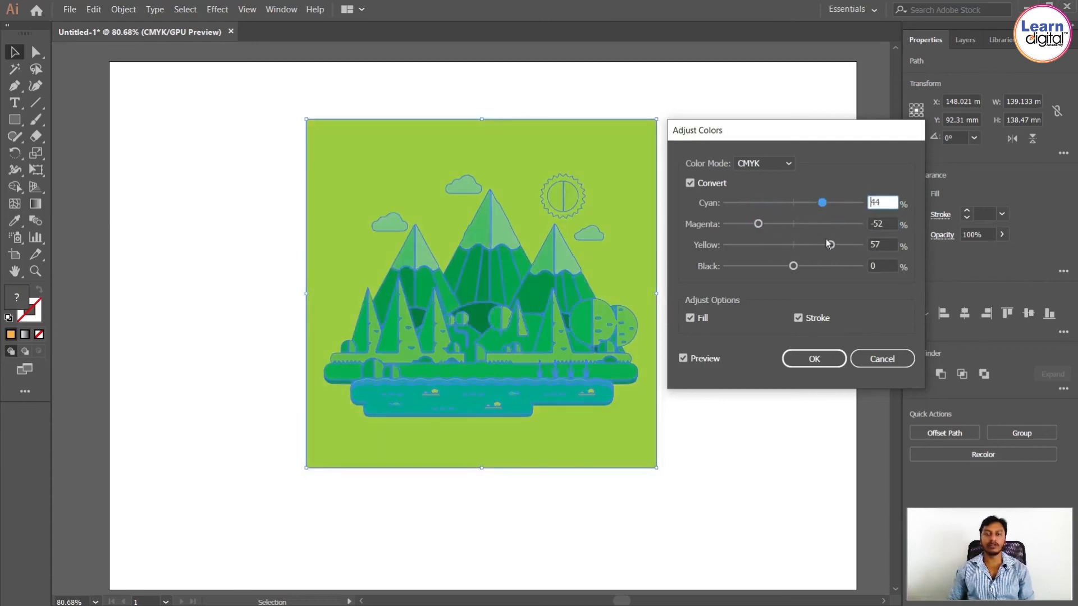
left_click_drag(830, 245, 818, 245)
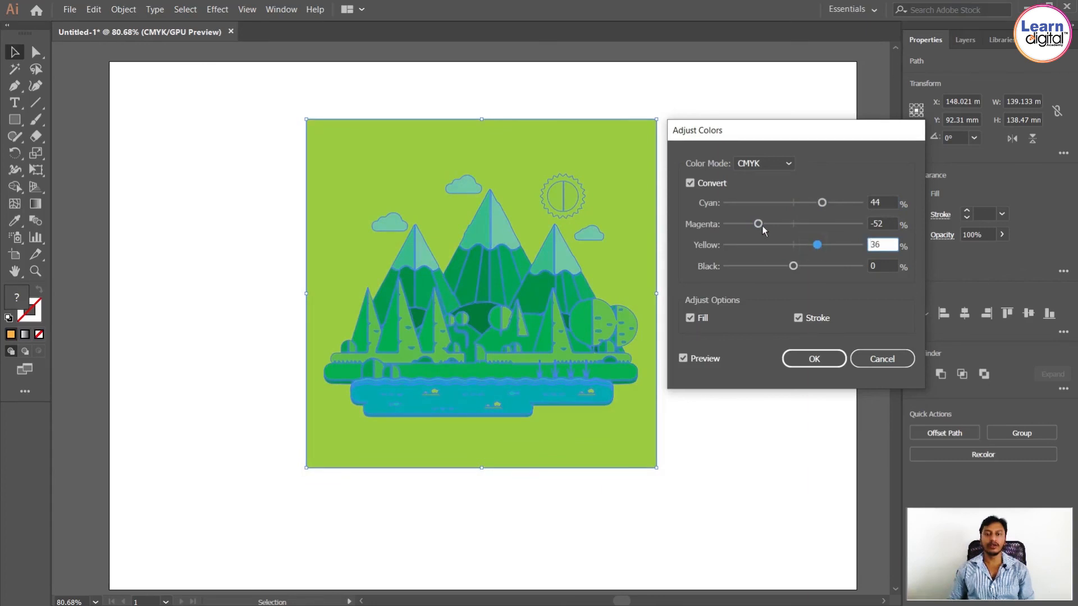
left_click_drag(761, 224, 804, 204)
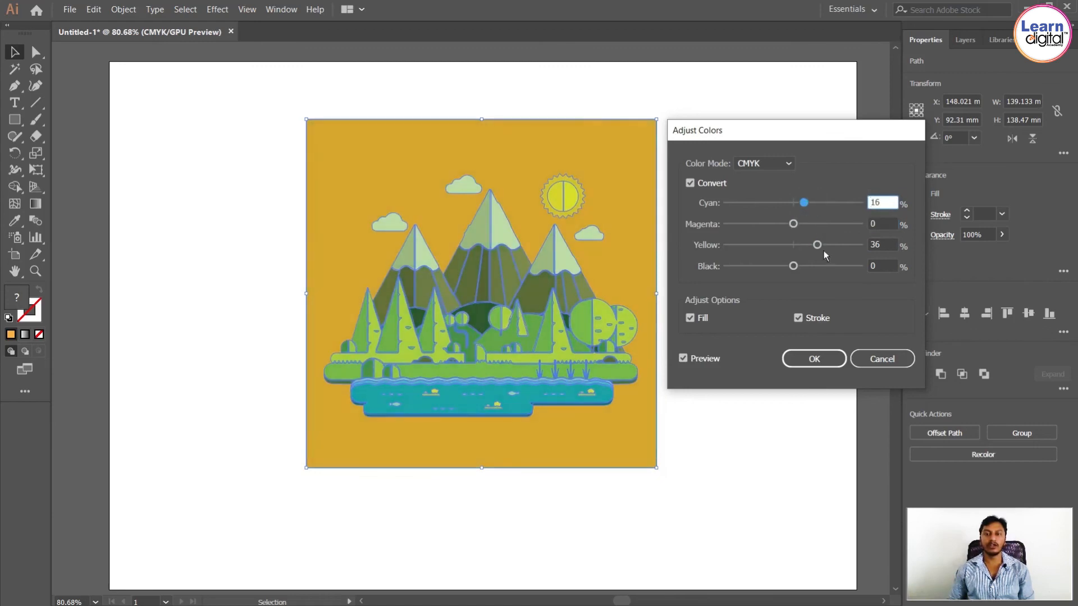
left_click_drag(817, 245, 788, 267)
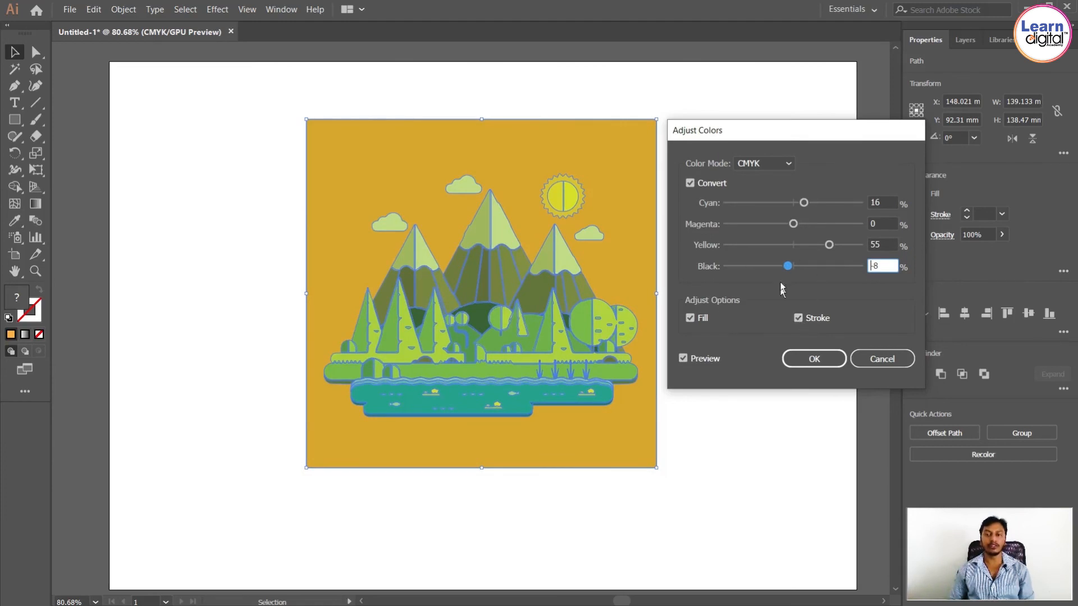
left_click_drag(788, 268, 781, 266)
Step: Check the available color modes, keep CMYK, apply the color adjustment and deselect the artwork
left_click(783, 163)
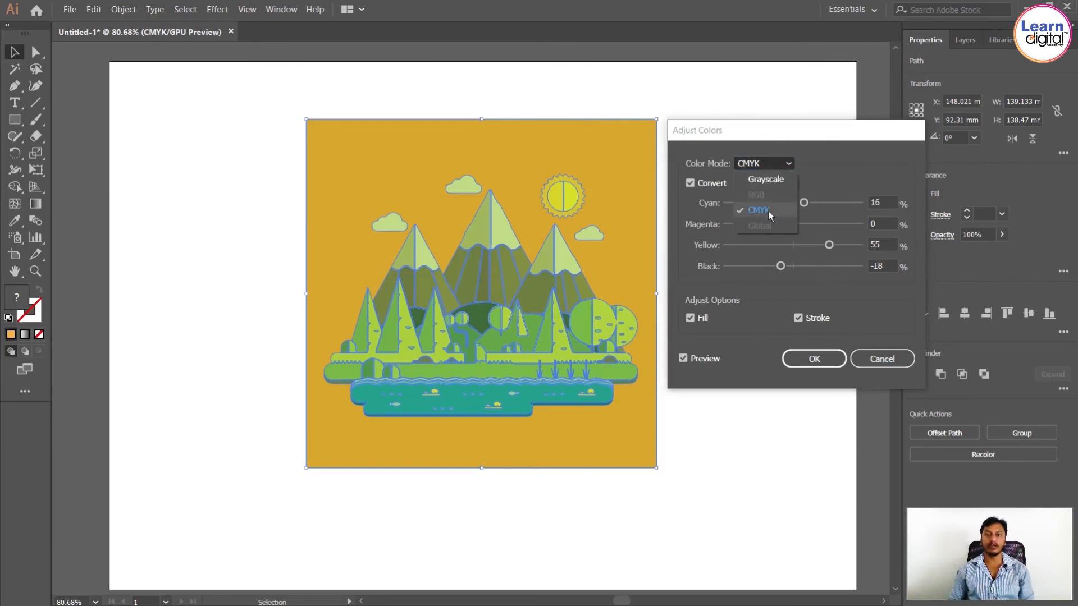
left_click(771, 162)
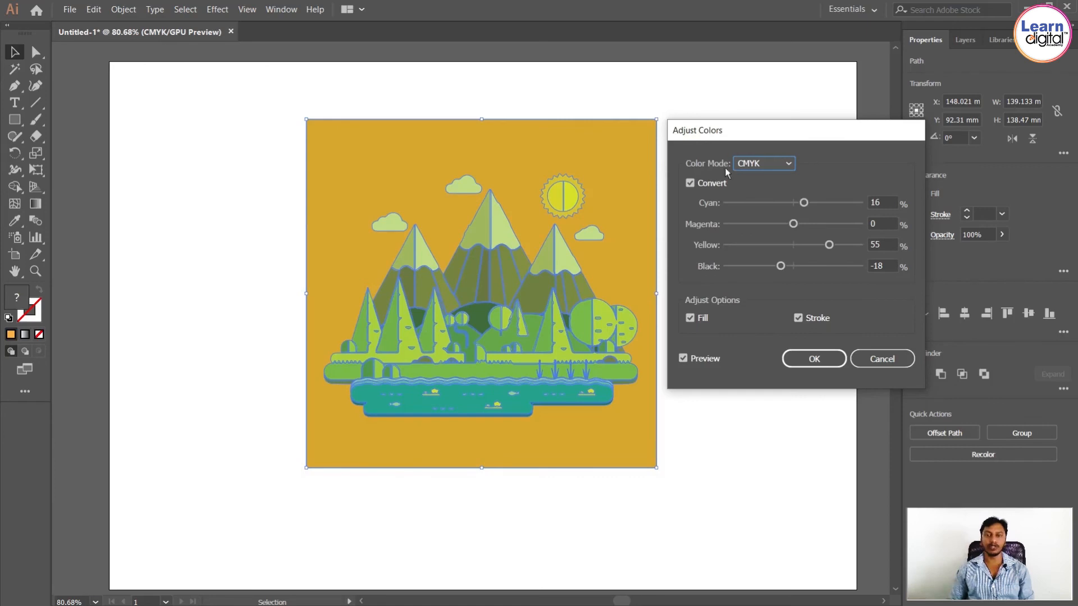
left_click(761, 165)
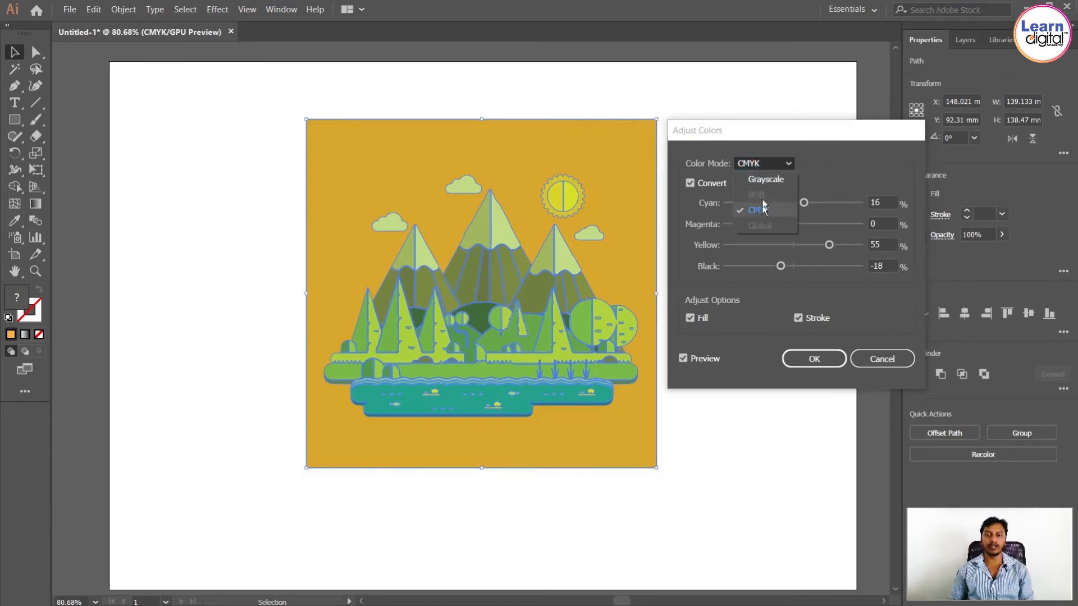
left_click(770, 163)
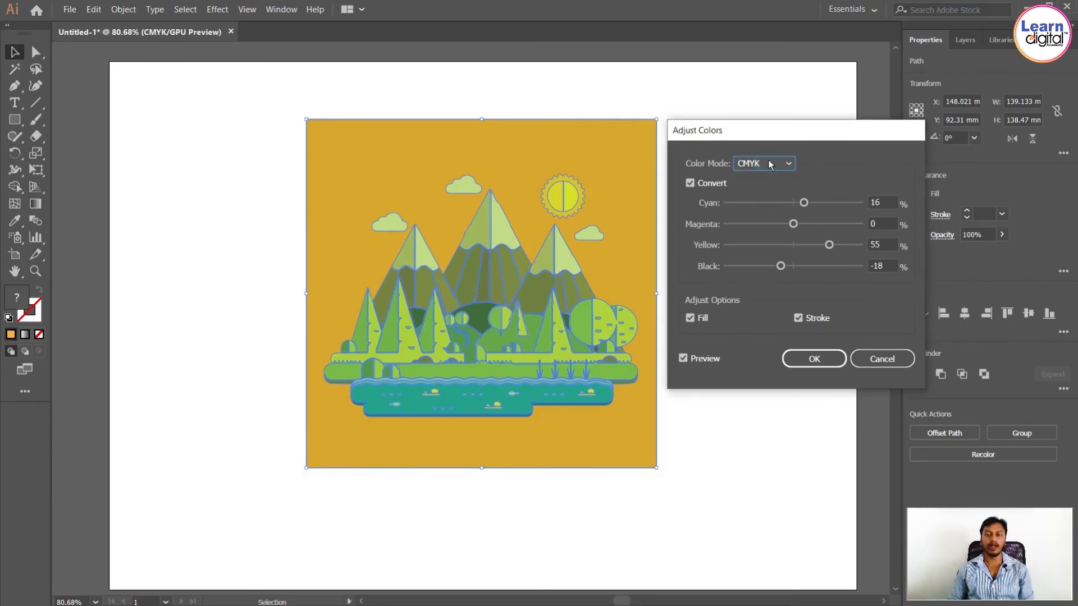
left_click(814, 359)
left_click(734, 392)
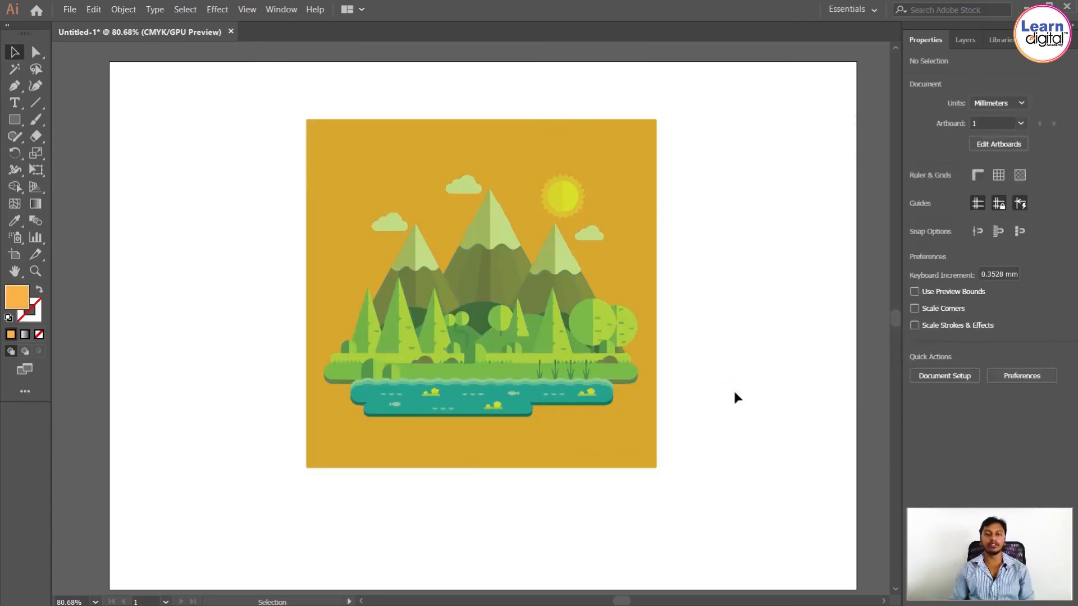